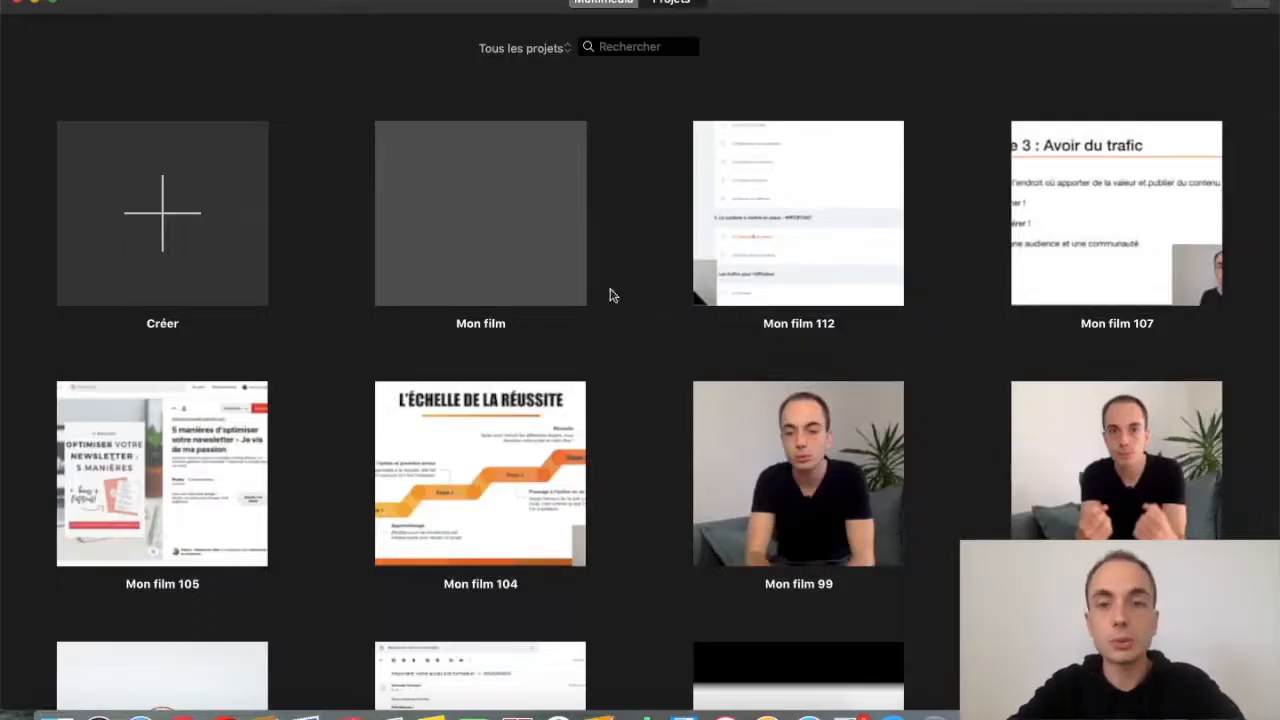
# - Browse the existing projects and the media library, and return to the projects overview
pyautogui.scroll(-4, 652, 340)
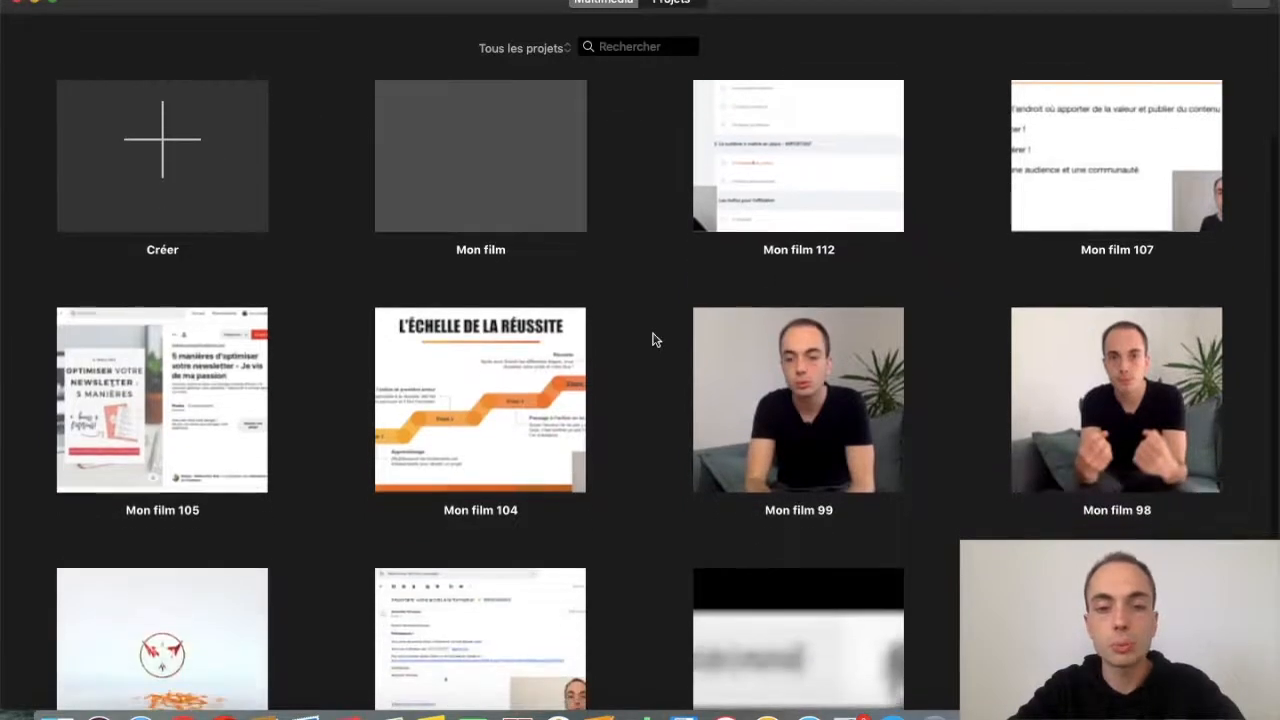
pyautogui.scroll(2, 623, 290)
pyautogui.scroll(2, 623, 290)
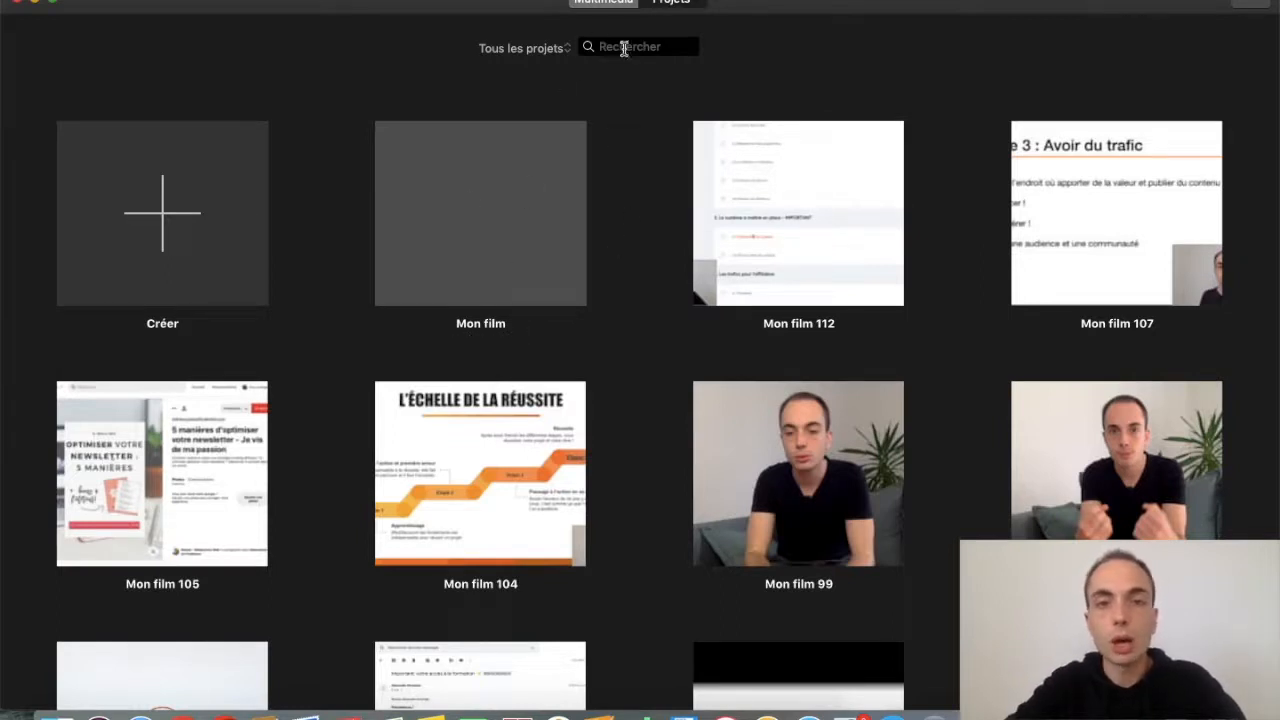
pyautogui.click(612, 8)
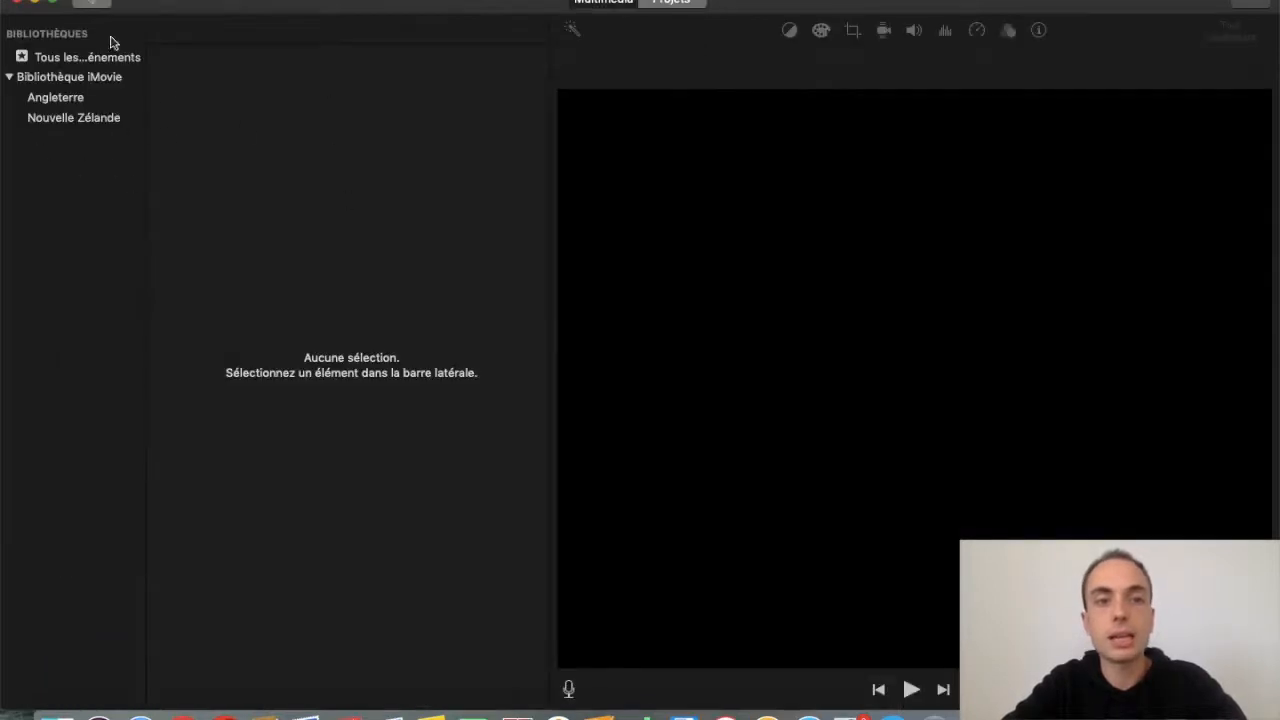
pyautogui.click(679, 5)
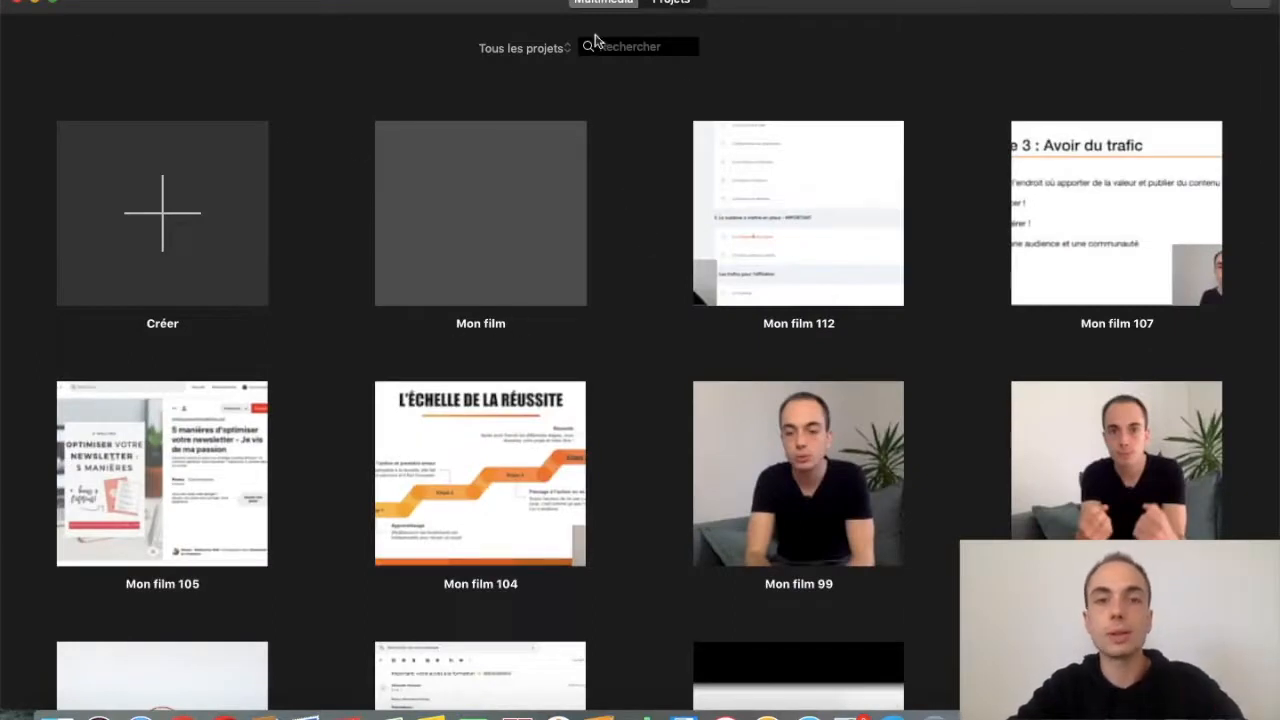
# - Create a new project of the Film type
pyautogui.click(164, 238)
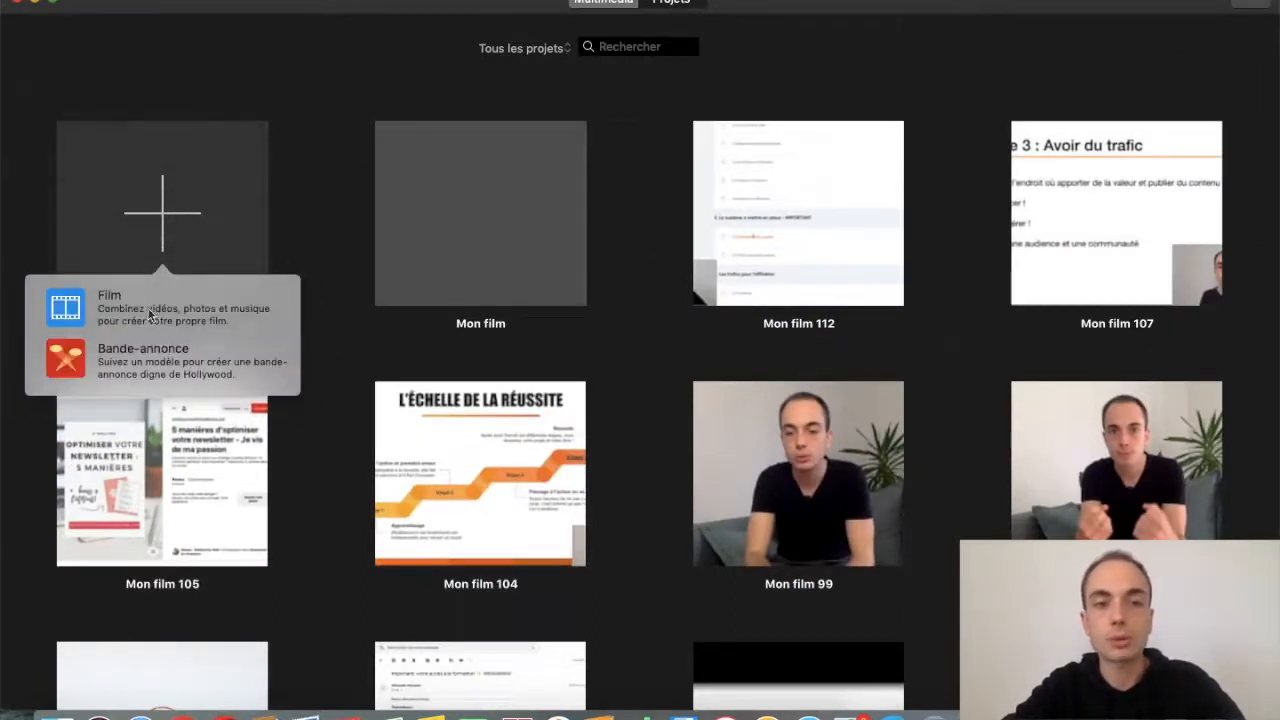
pyautogui.click(148, 314)
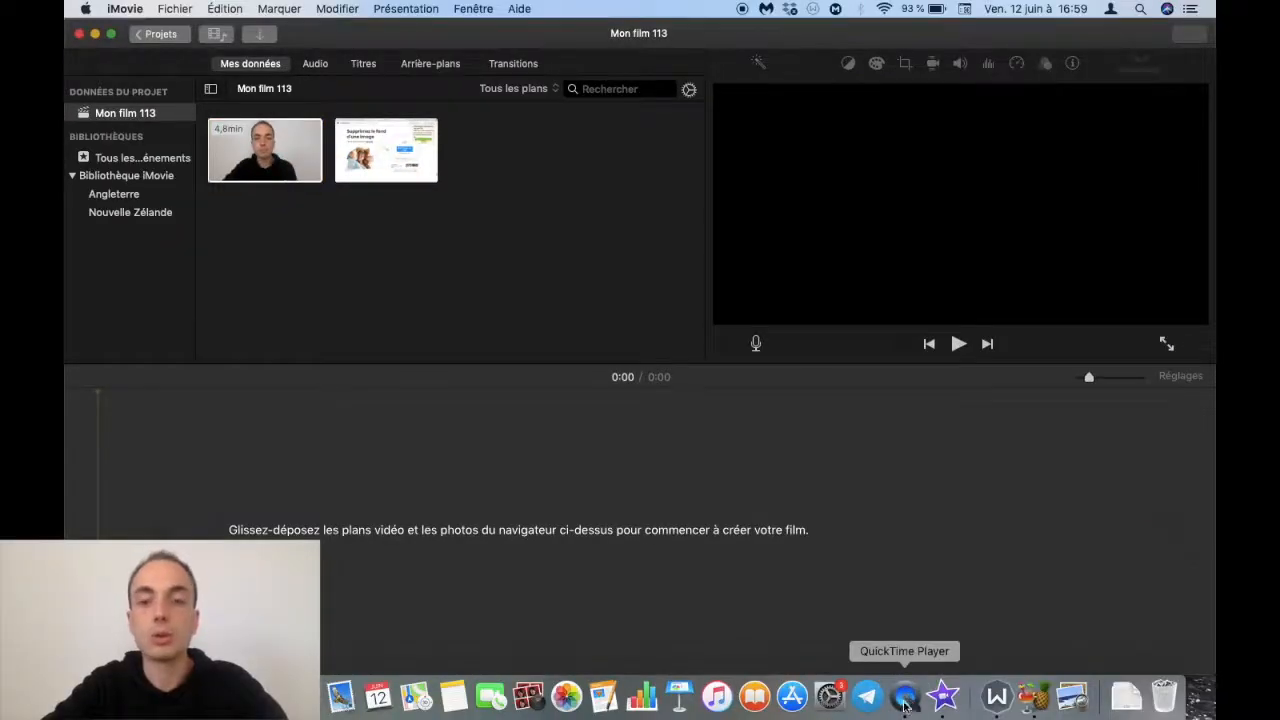
# - Check the recording options offered by QuickTime Player and dismiss them
pyautogui.rightClick(904, 698)
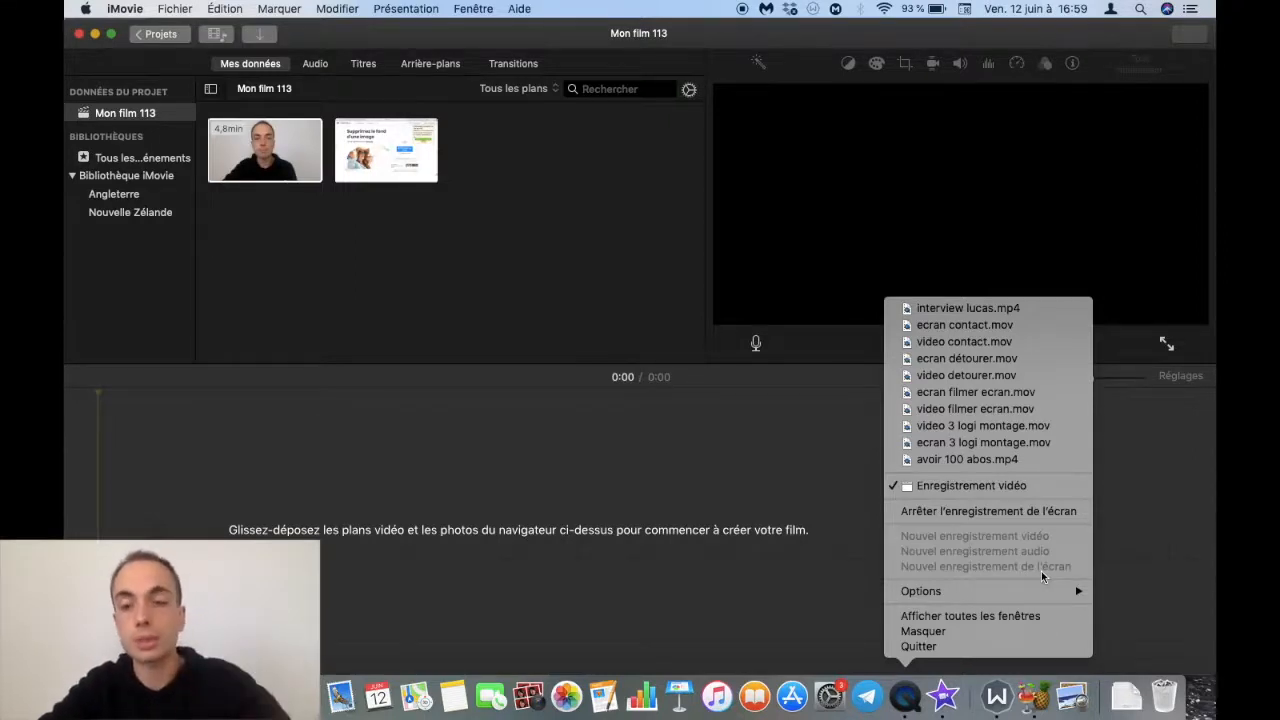
pyautogui.click(566, 343)
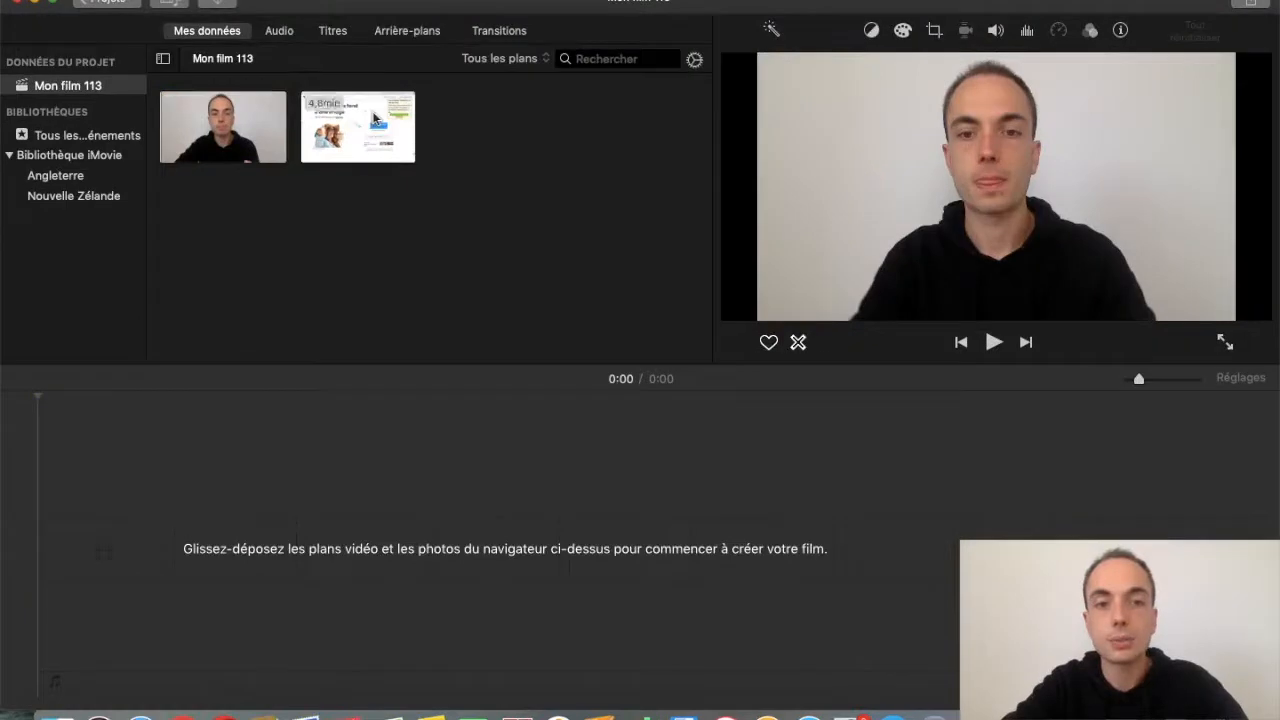
# - Place the screen recording on the timeline with the webcam clip stacked above it, and delete both clips
pyautogui.moveTo(375, 118); pyautogui.dragTo(163, 537)
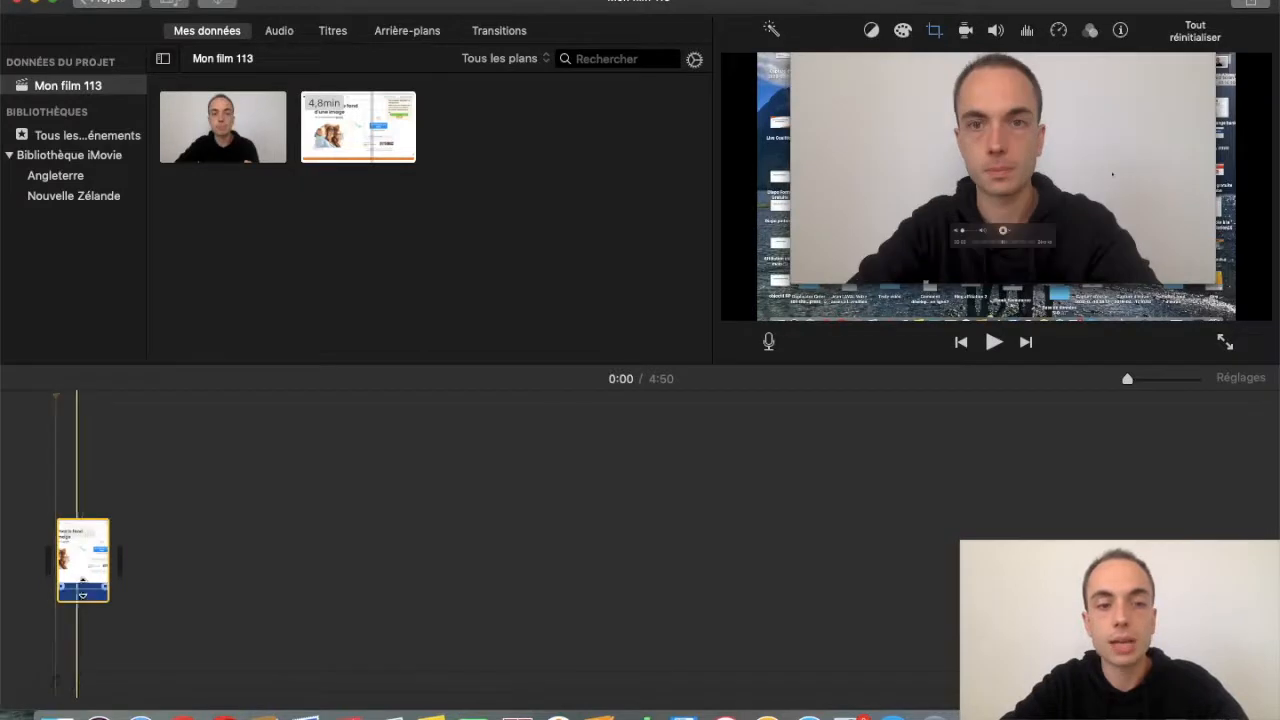
pyautogui.moveTo(240, 120); pyautogui.dragTo(30, 490)
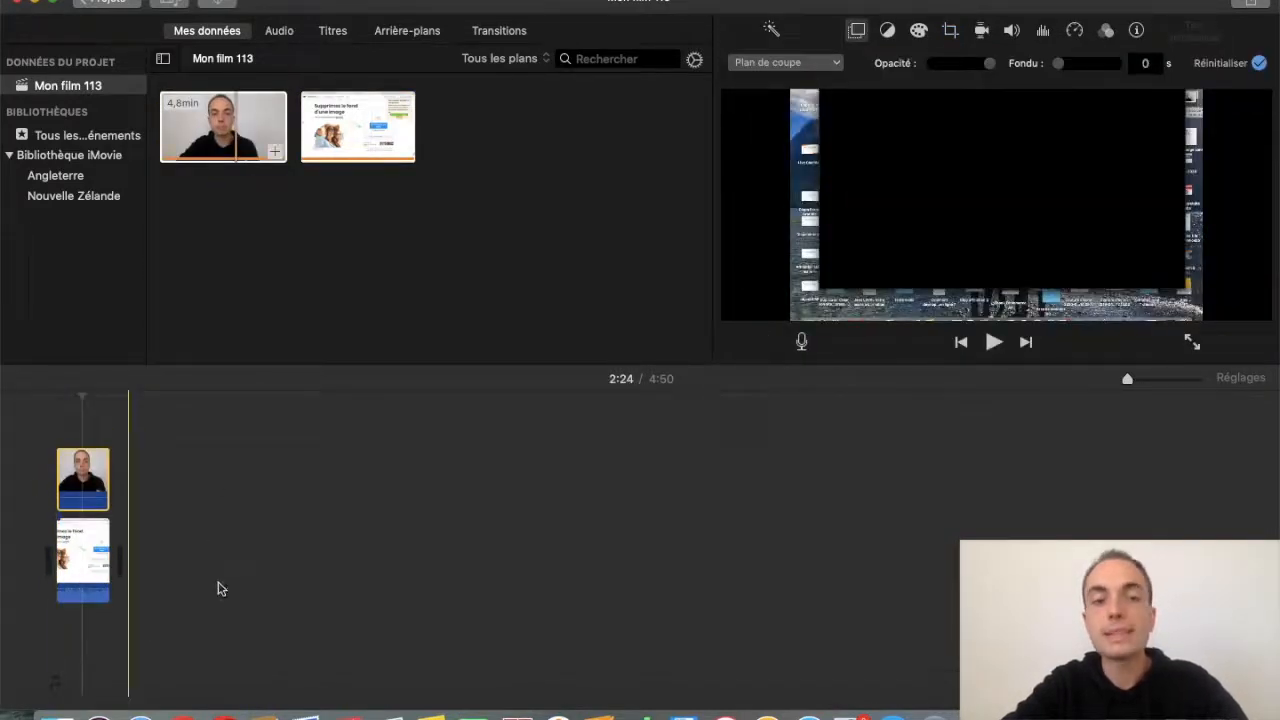
pyautogui.moveTo(220, 585); pyautogui.dragTo(19, 466)
pyautogui.press('Delete')
# - Add the webcam clip and the screen recording to the timeline, with the webcam clip stacked above the screen recording
pyautogui.moveTo(222, 125); pyautogui.dragTo(210, 533)
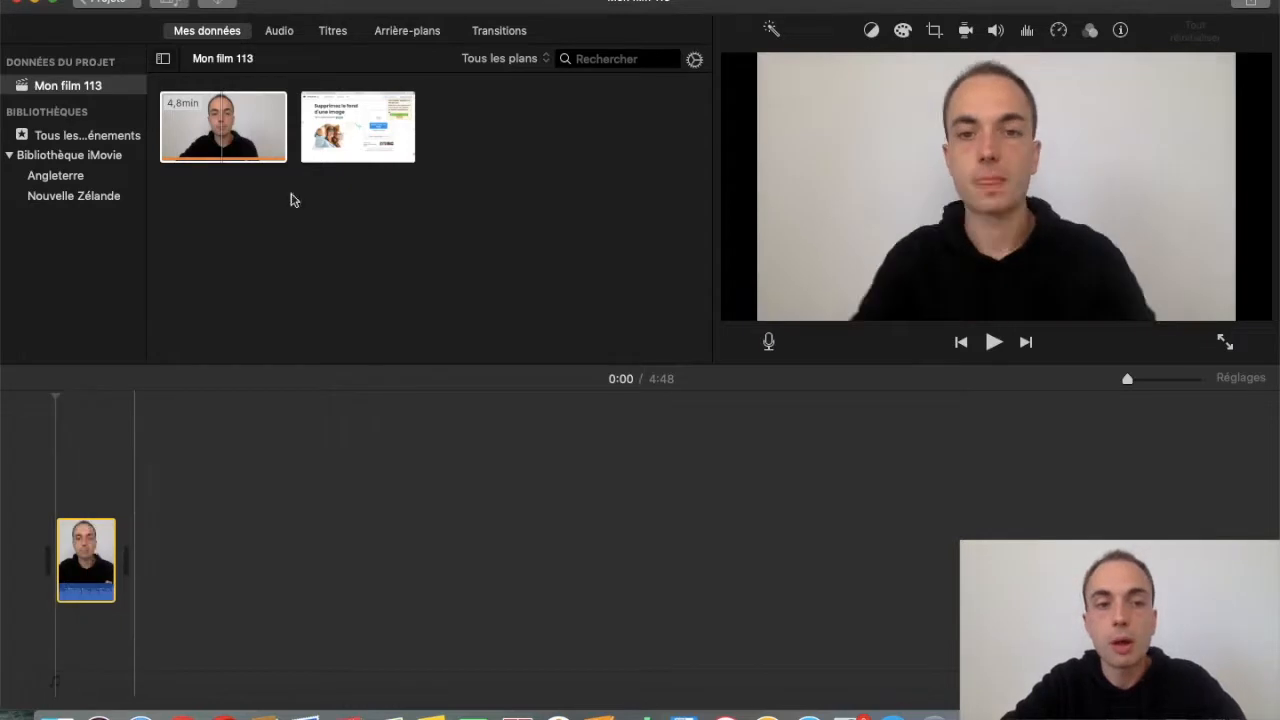
pyautogui.moveTo(378, 135); pyautogui.dragTo(137, 367)
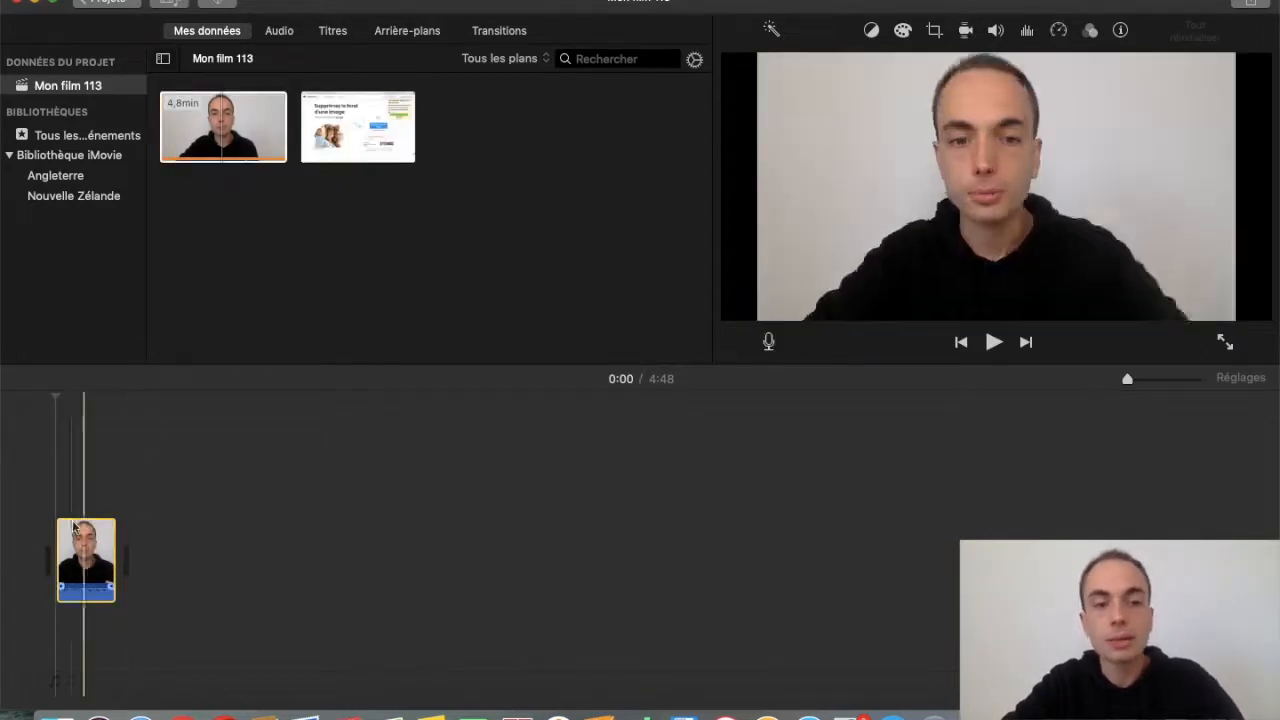
pyautogui.click(70, 530)
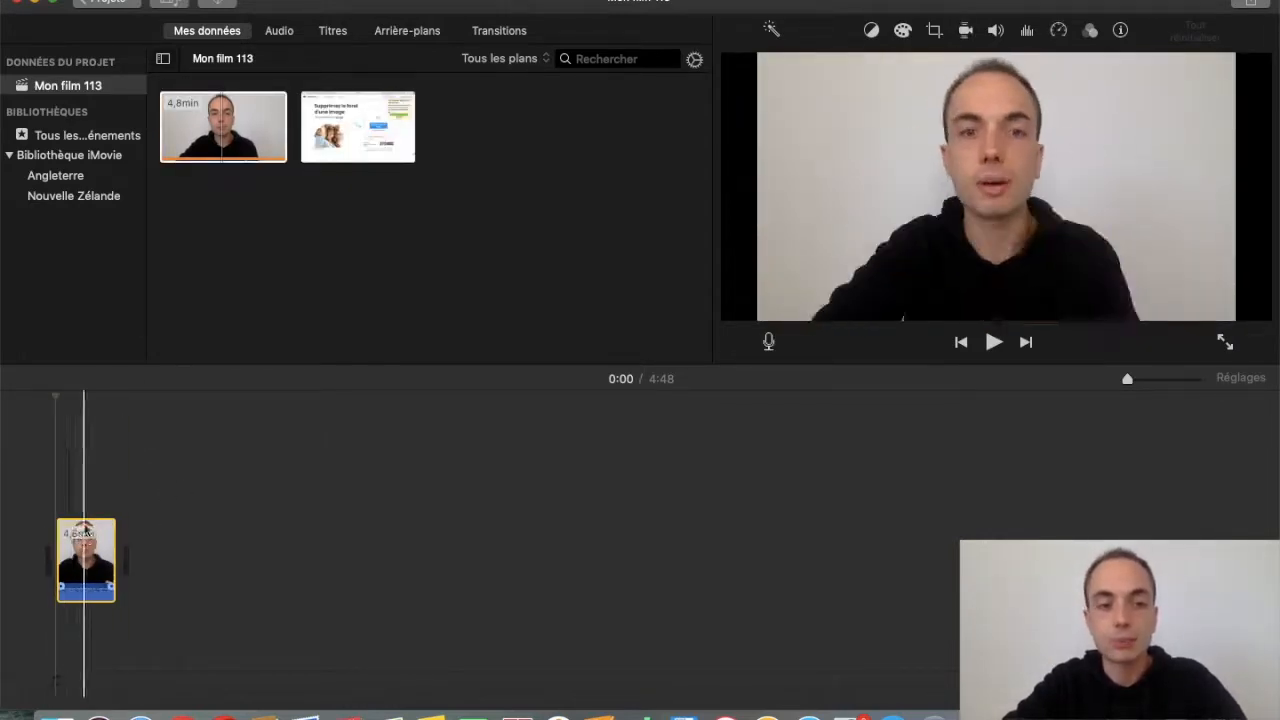
pyautogui.moveTo(85, 555); pyautogui.dragTo(206, 183)
pyautogui.moveTo(357, 131); pyautogui.dragTo(160, 560)
pyautogui.moveTo(98, 532); pyautogui.dragTo(83, 480)
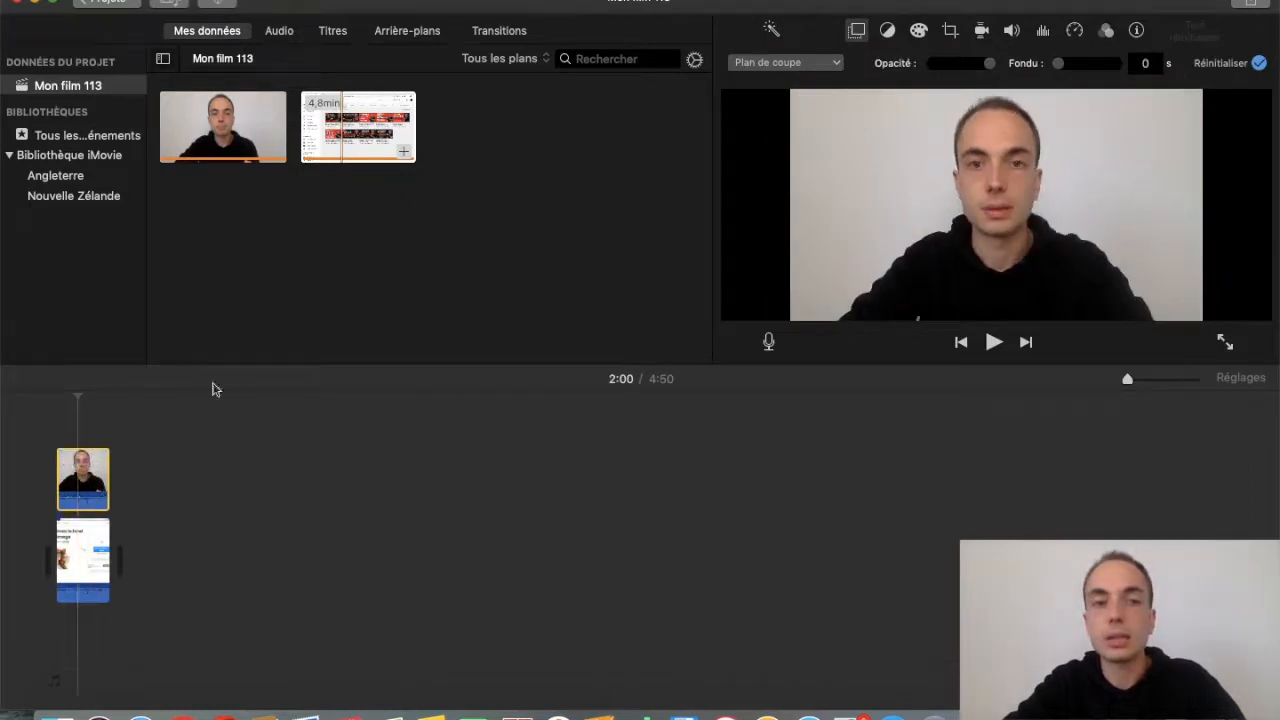
# - Set the webcam clip's overlay mode to Image dans l'image and place it in the lower-right corner of the video frame
pyautogui.click(234, 517)
pyautogui.click(85, 470)
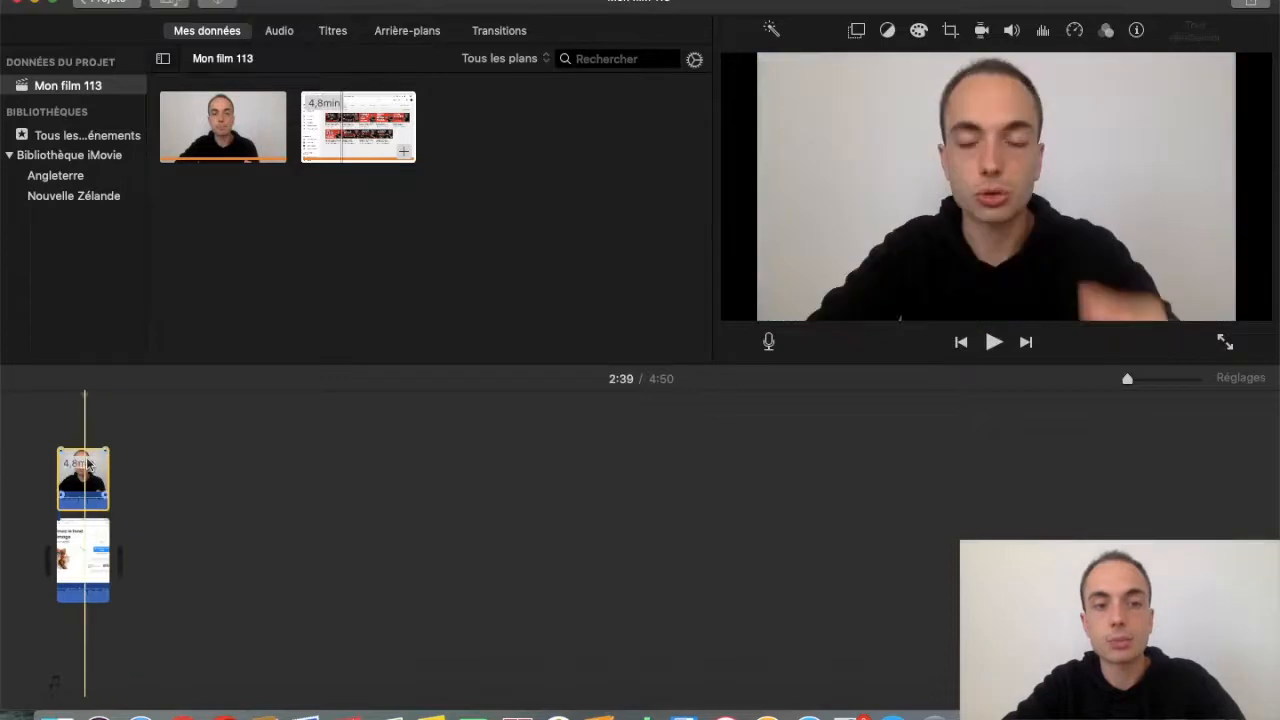
pyautogui.click(782, 64)
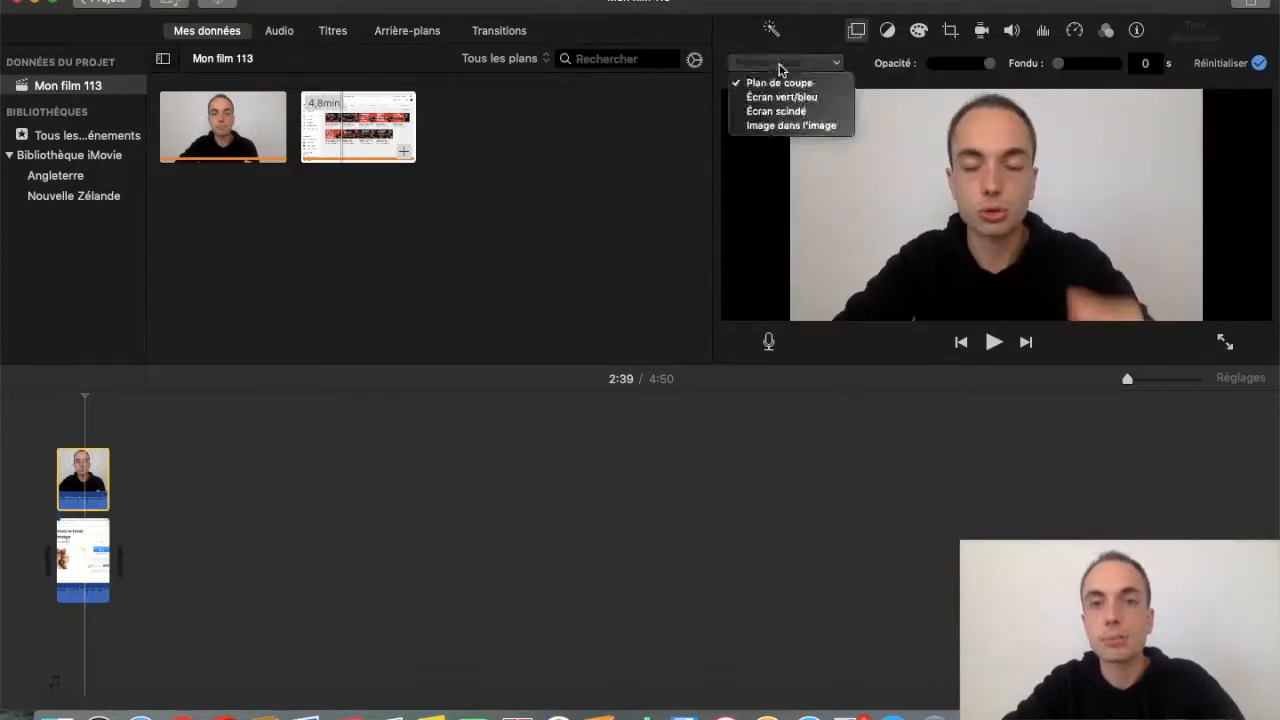
pyautogui.click(770, 125)
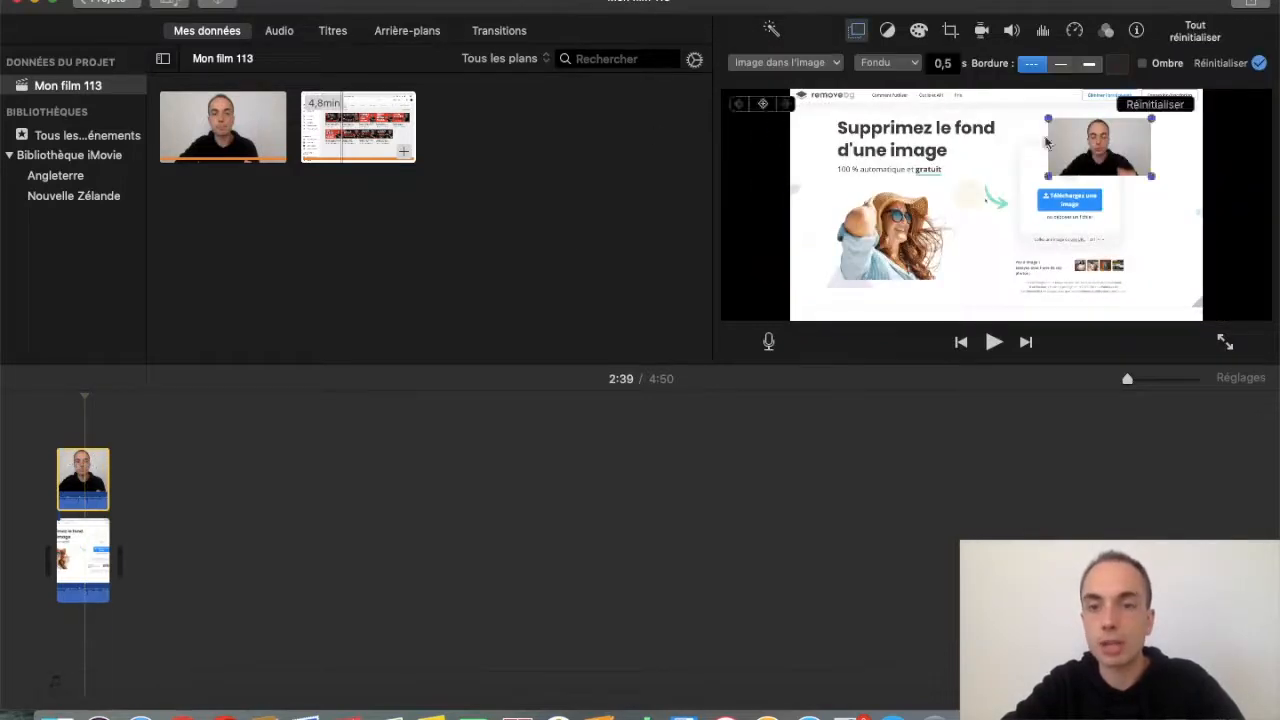
pyautogui.moveTo(1113, 150); pyautogui.dragTo(1165, 298)
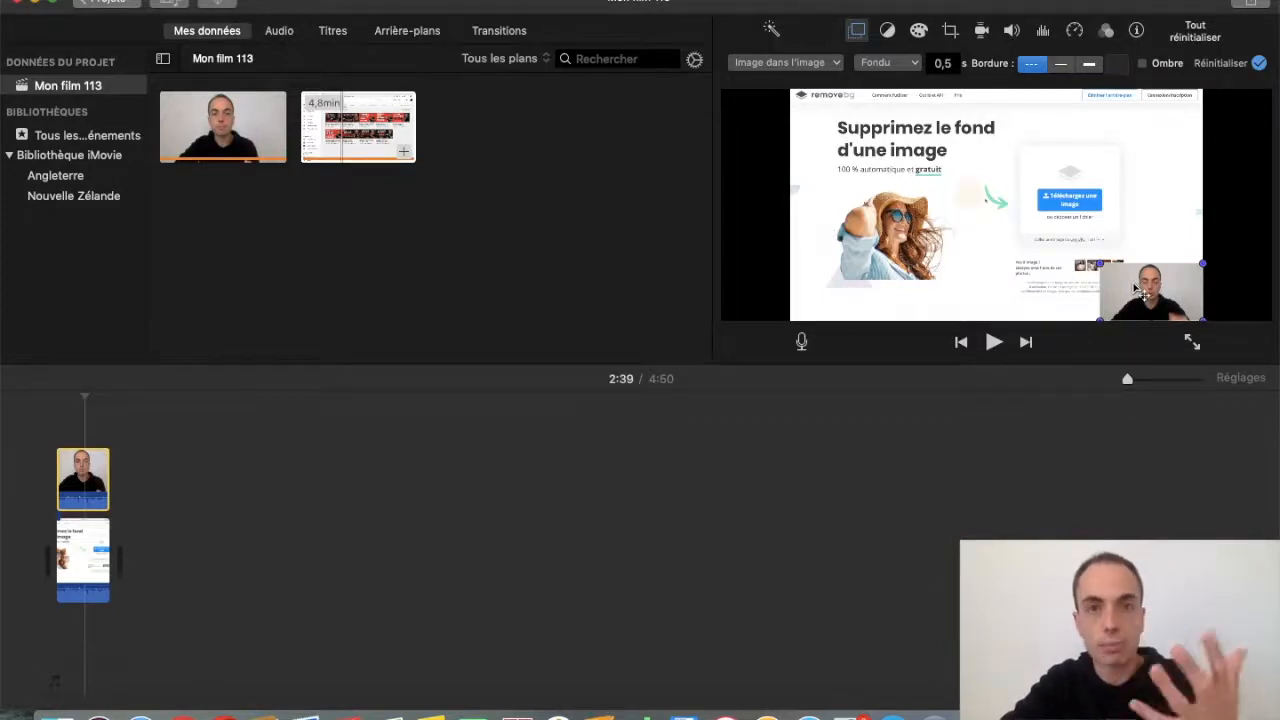
pyautogui.click(12, 480)
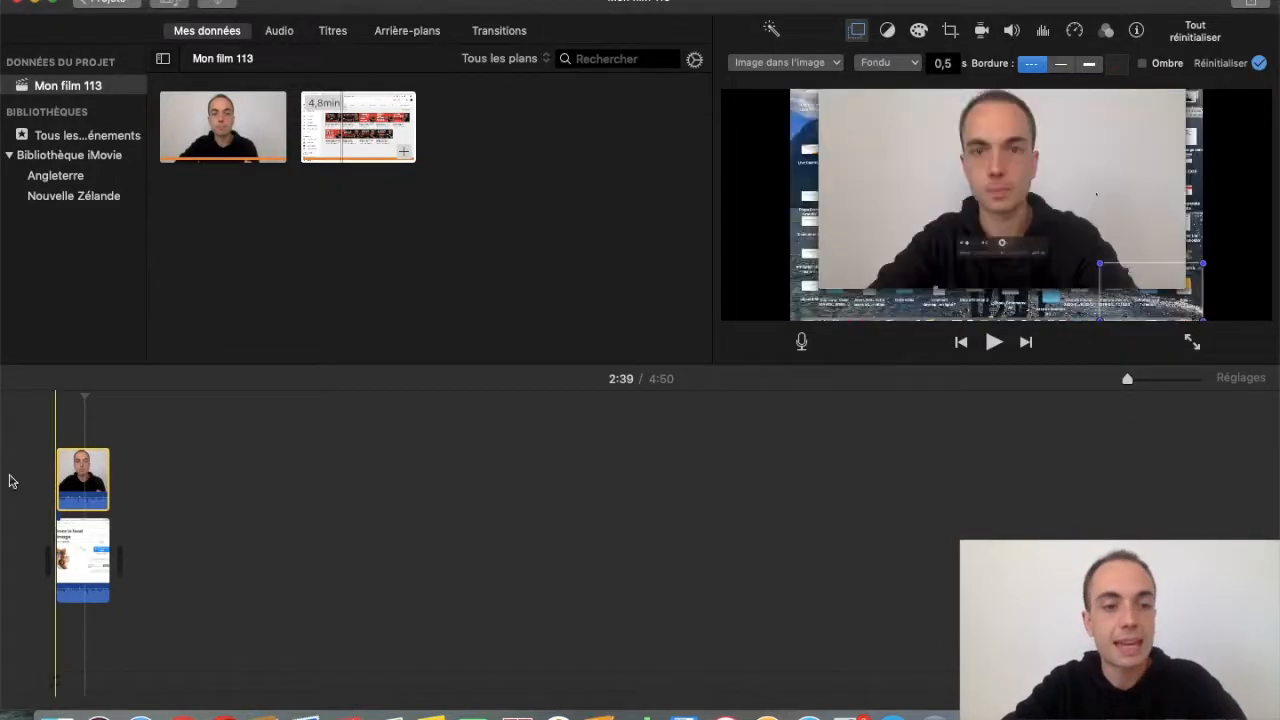
# - Examine where the screen recording switches to the YouTube channel page and play that passage to find a cut point
pyautogui.click(1152, 376)
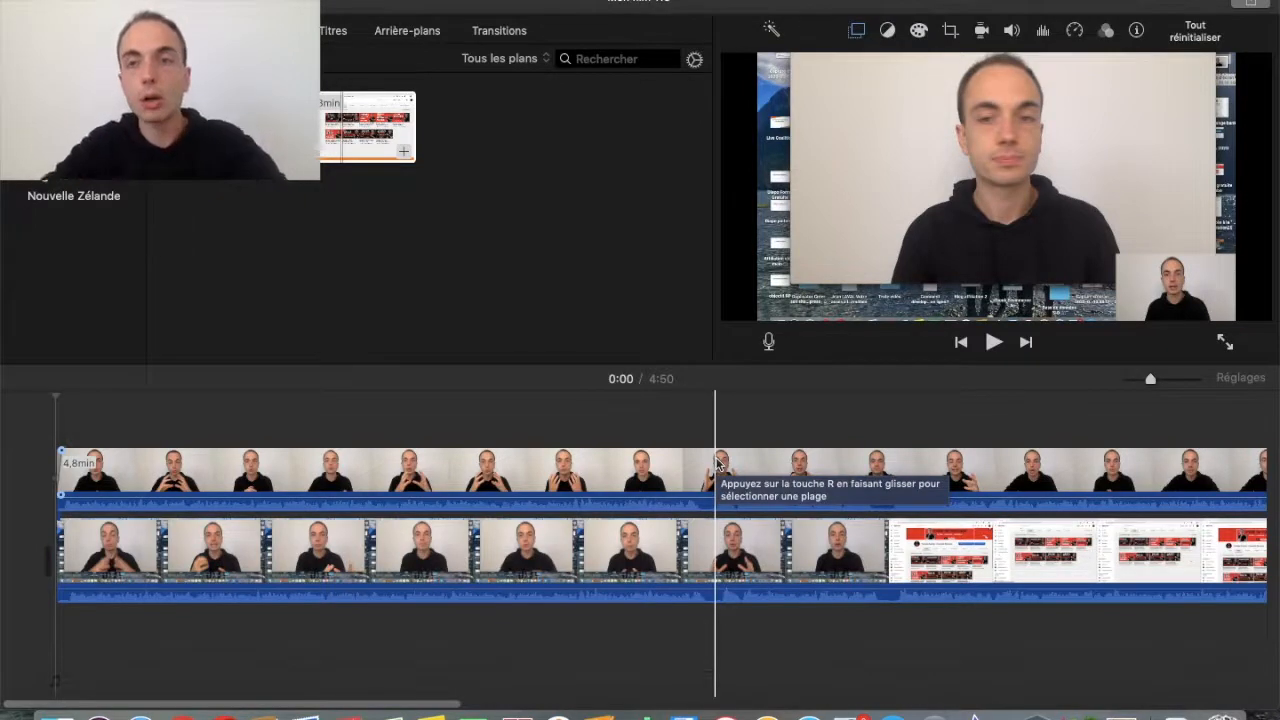
pyautogui.click(565, 432)
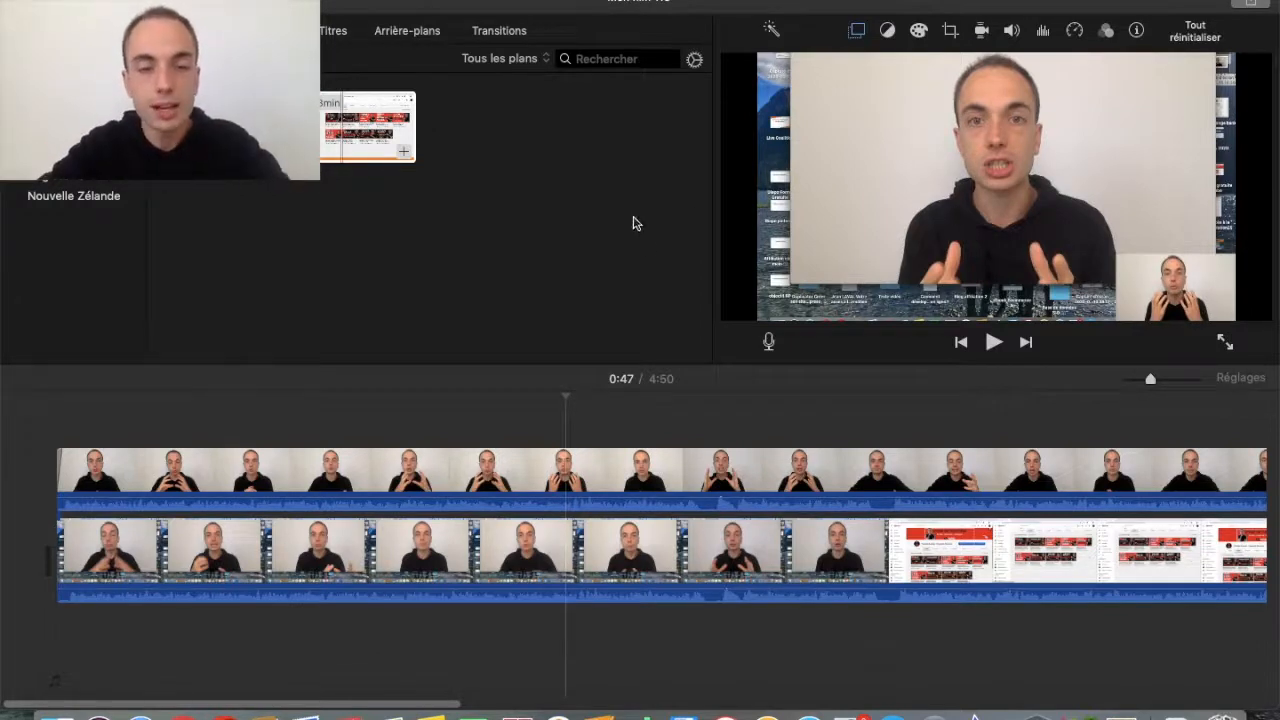
pyautogui.click(722, 547)
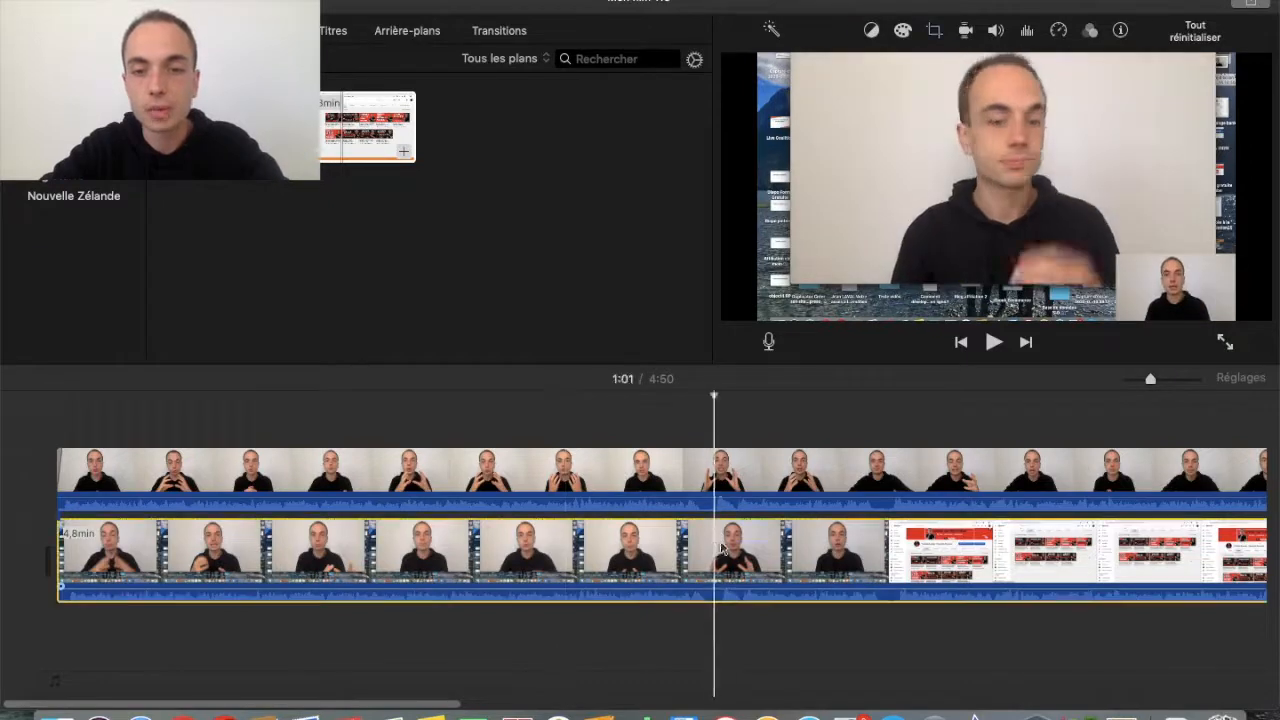
pyautogui.click(893, 545)
pyautogui.moveTo(1150, 379); pyautogui.dragTo(1198, 385)
pyautogui.hscroll(5, 1040, 442)
pyautogui.click(650, 483)
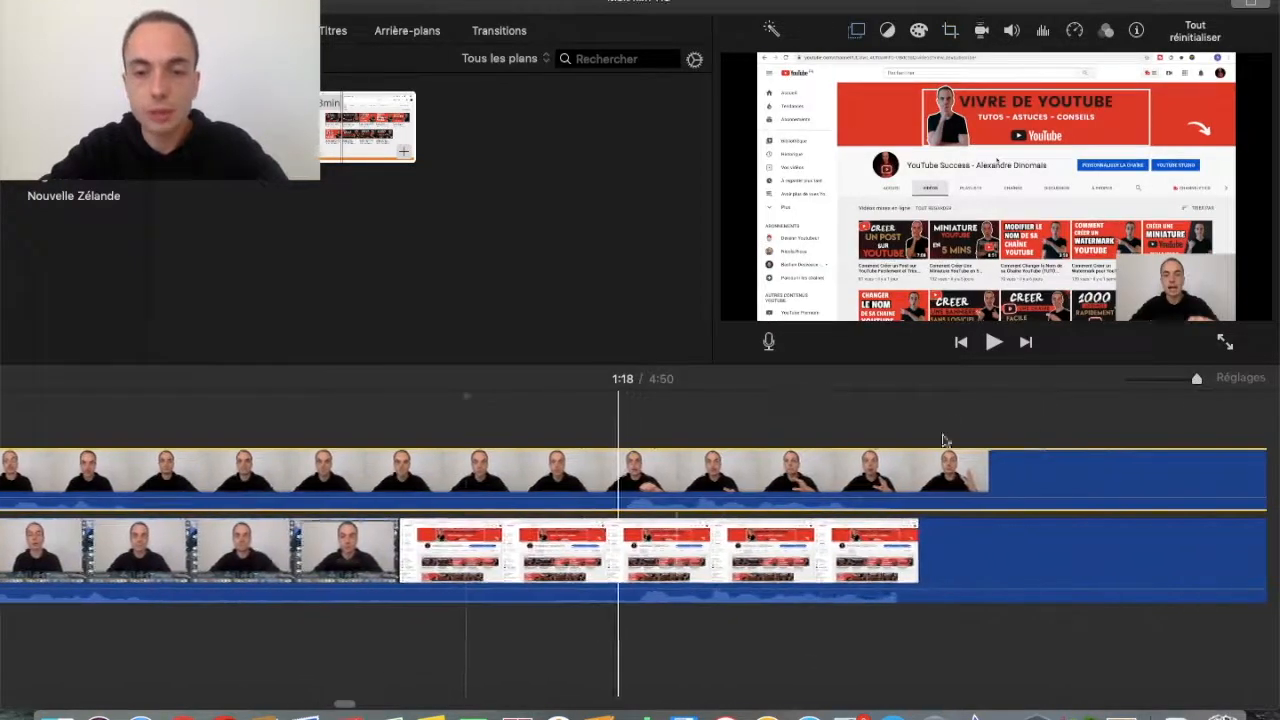
pyautogui.click(656, 470)
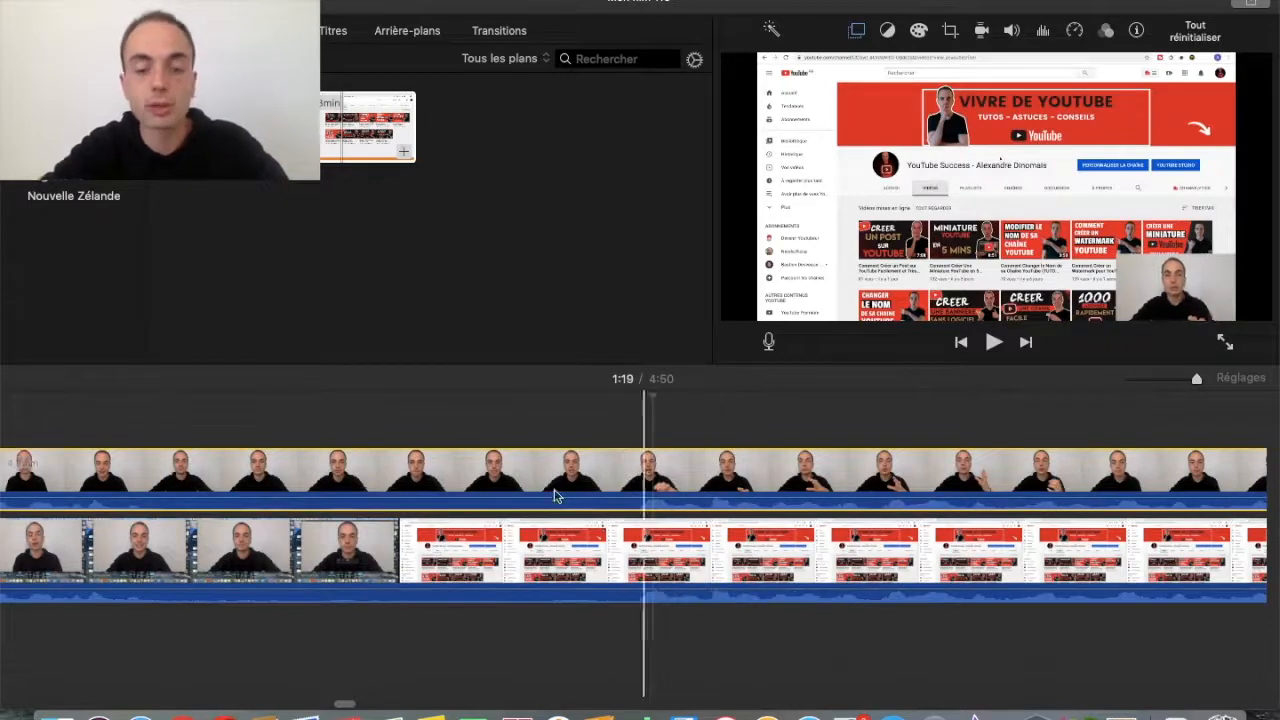
pyautogui.click(632, 562)
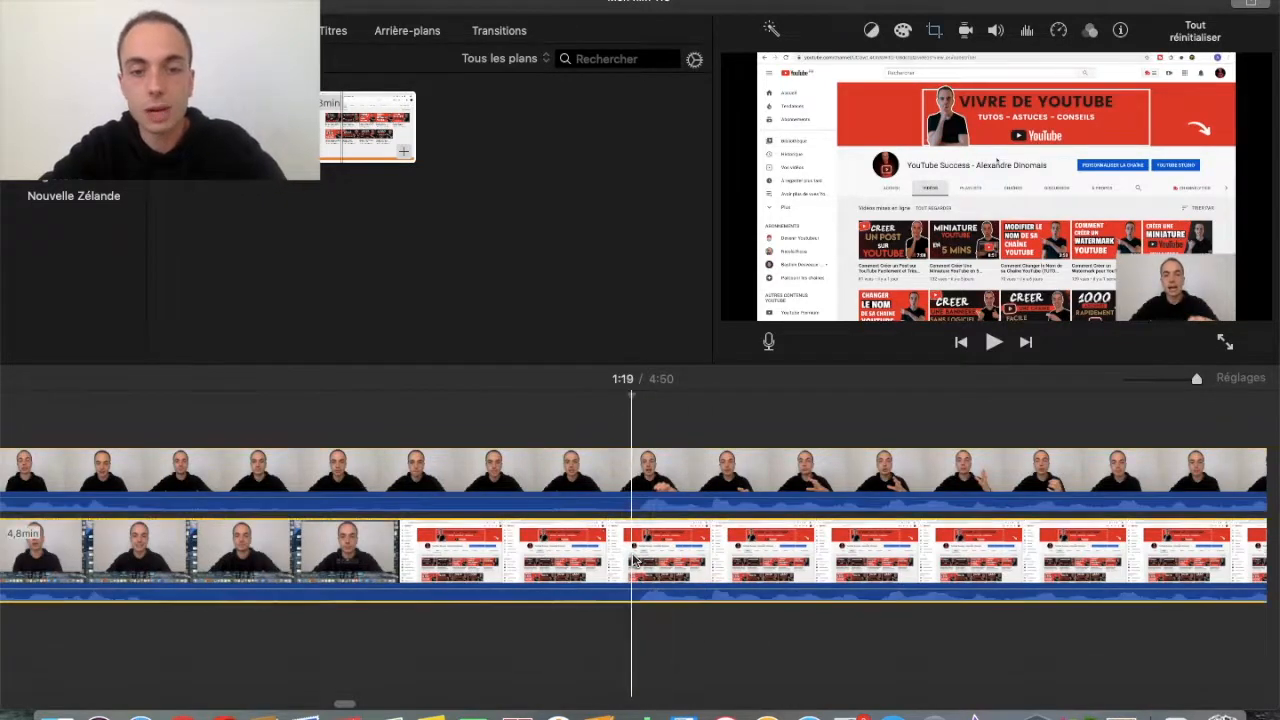
pyautogui.press('XF86AudioRaiseVolume')
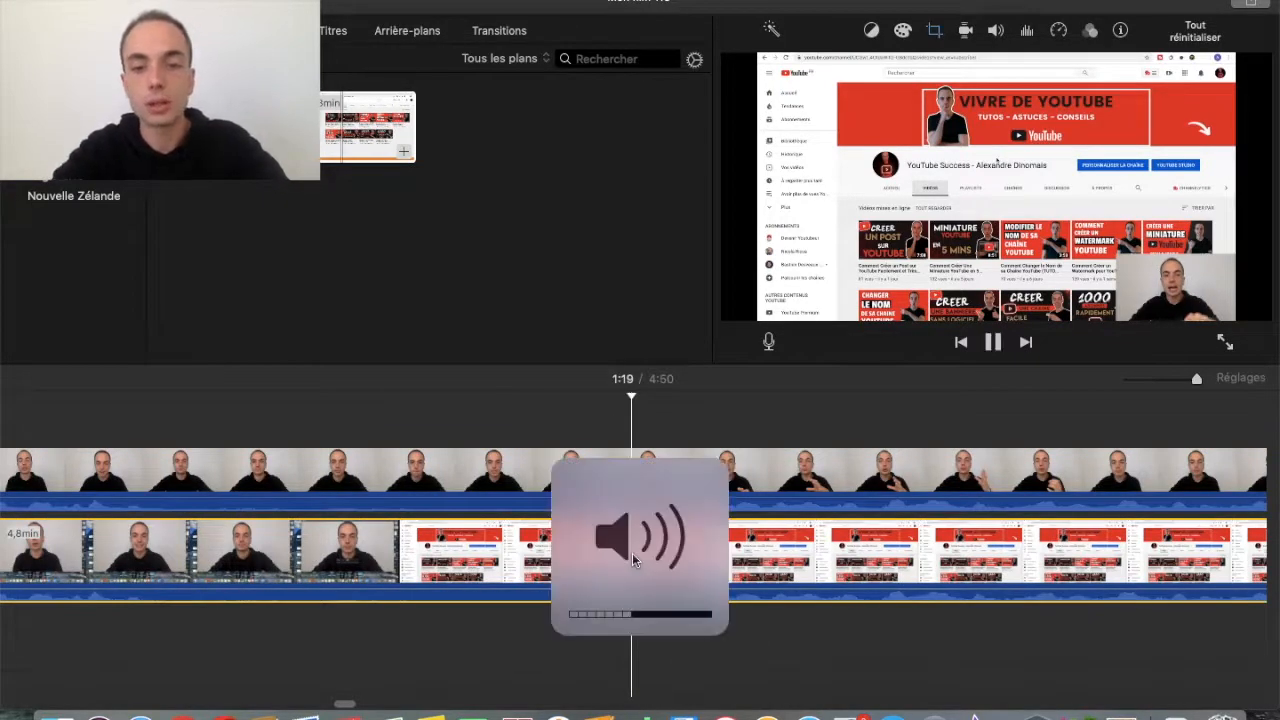
pyautogui.press('space')
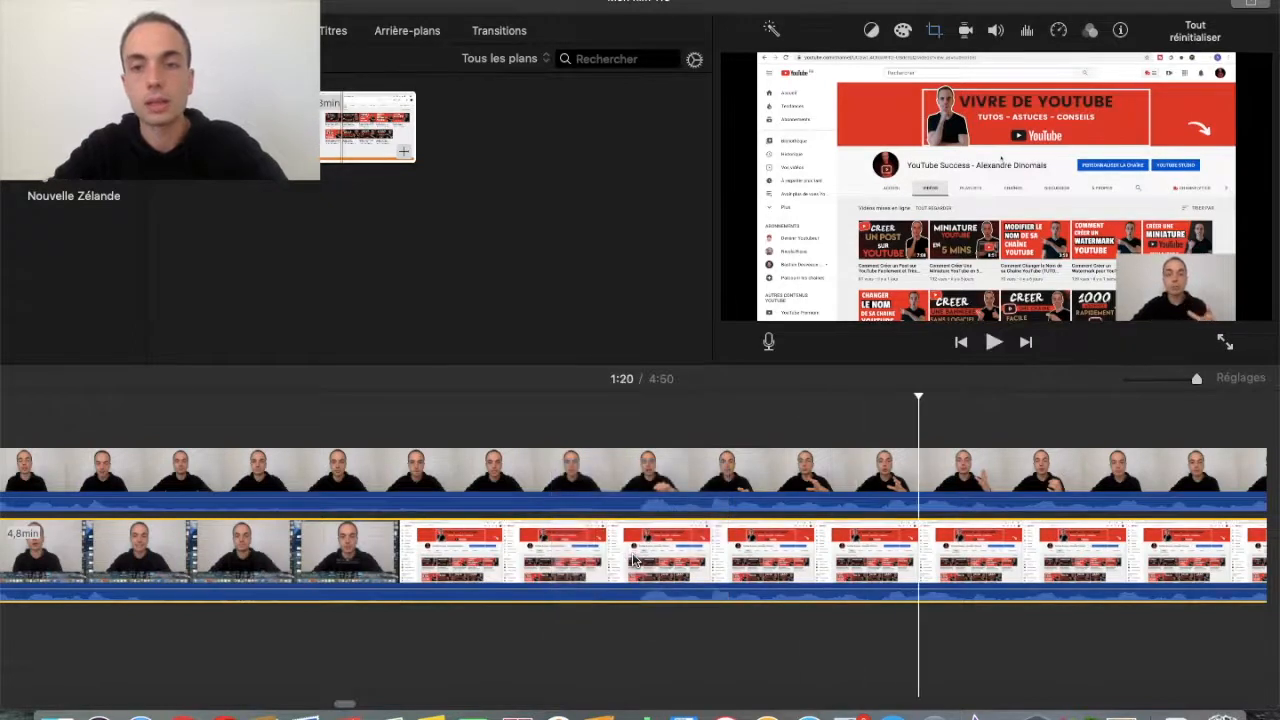
# - Split both the screen recording and the webcam clip at 1:19, just after the YouTube channel page appears
pyautogui.click(1170, 383)
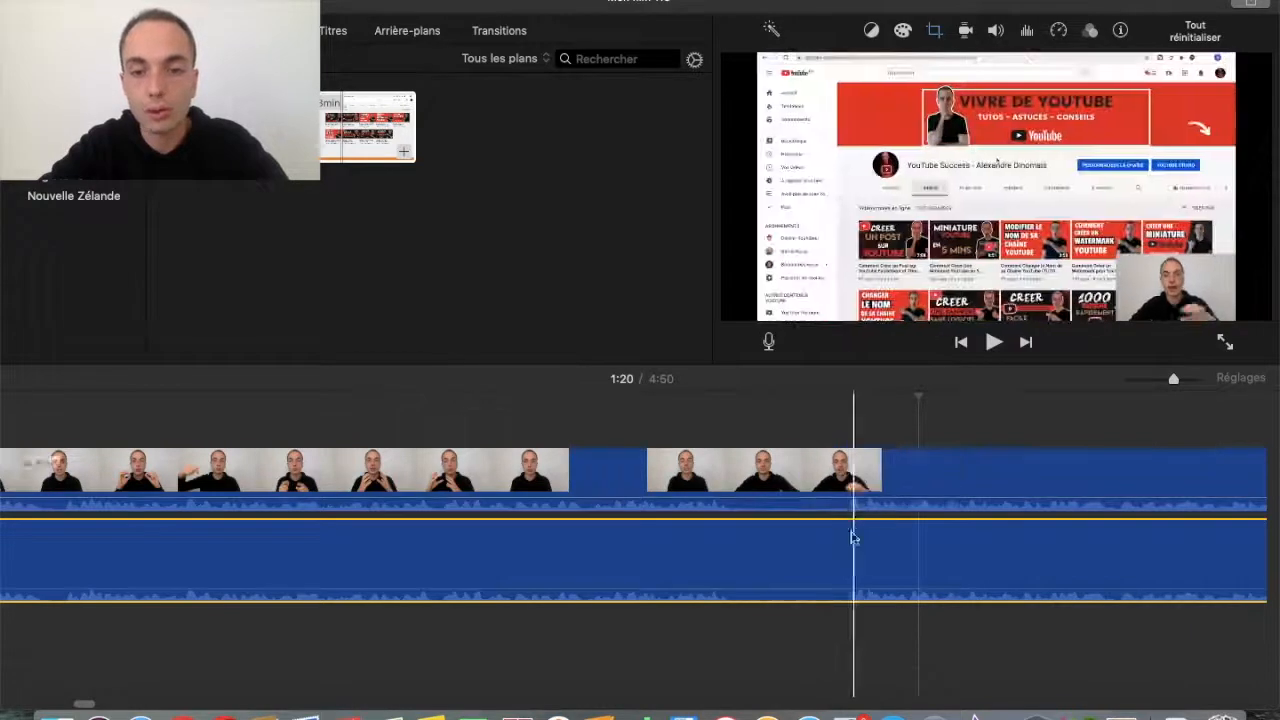
pyautogui.click(845, 550)
pyautogui.click(1183, 381)
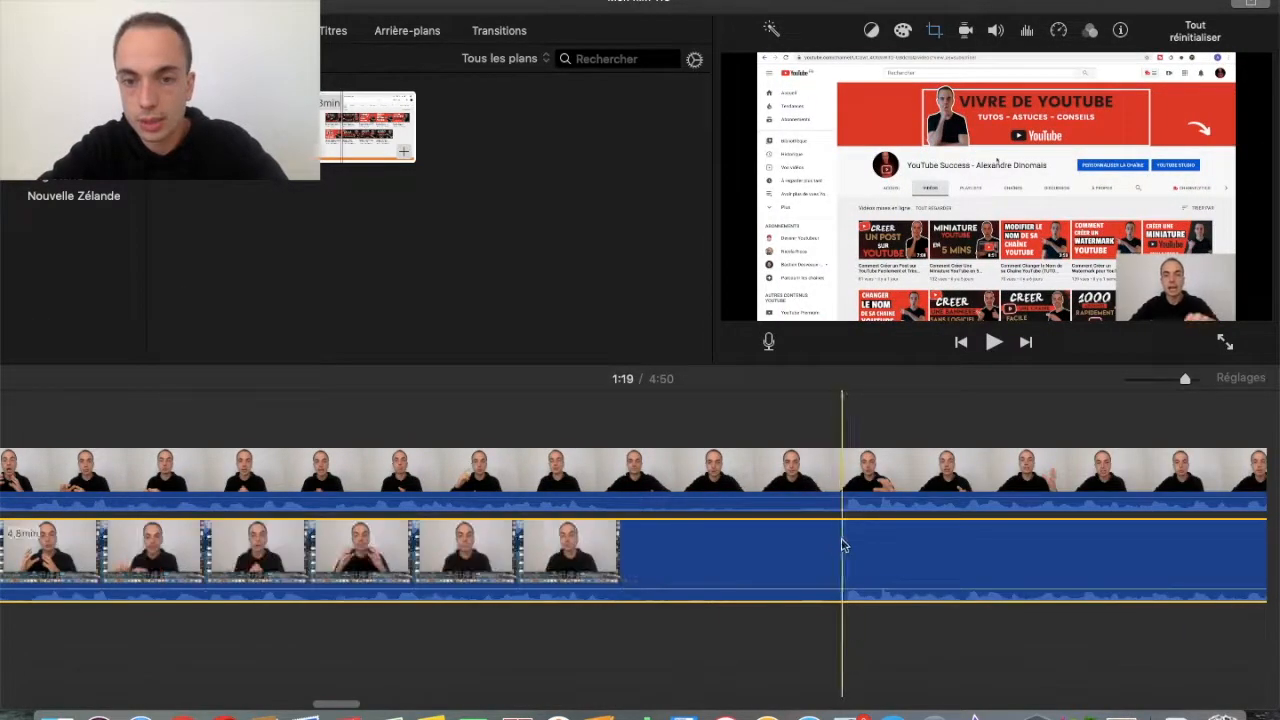
pyautogui.rightClick(843, 545)
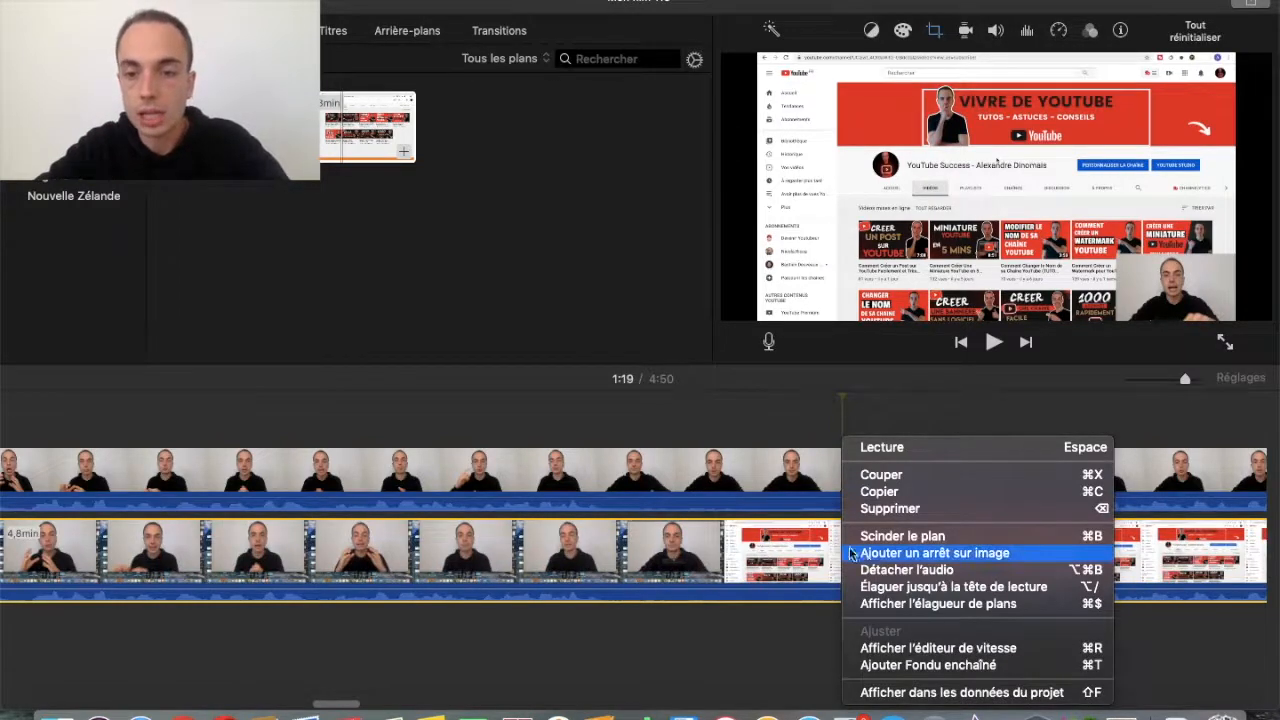
pyautogui.click(893, 537)
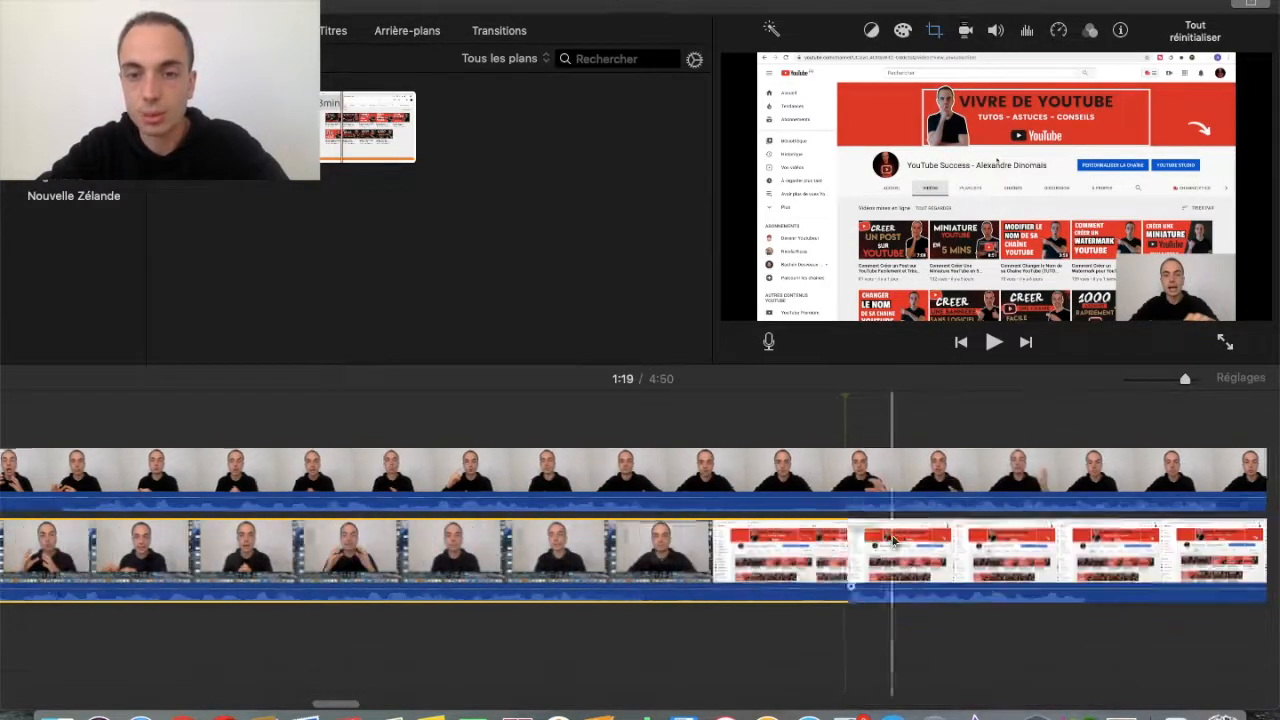
pyautogui.rightClick(845, 487)
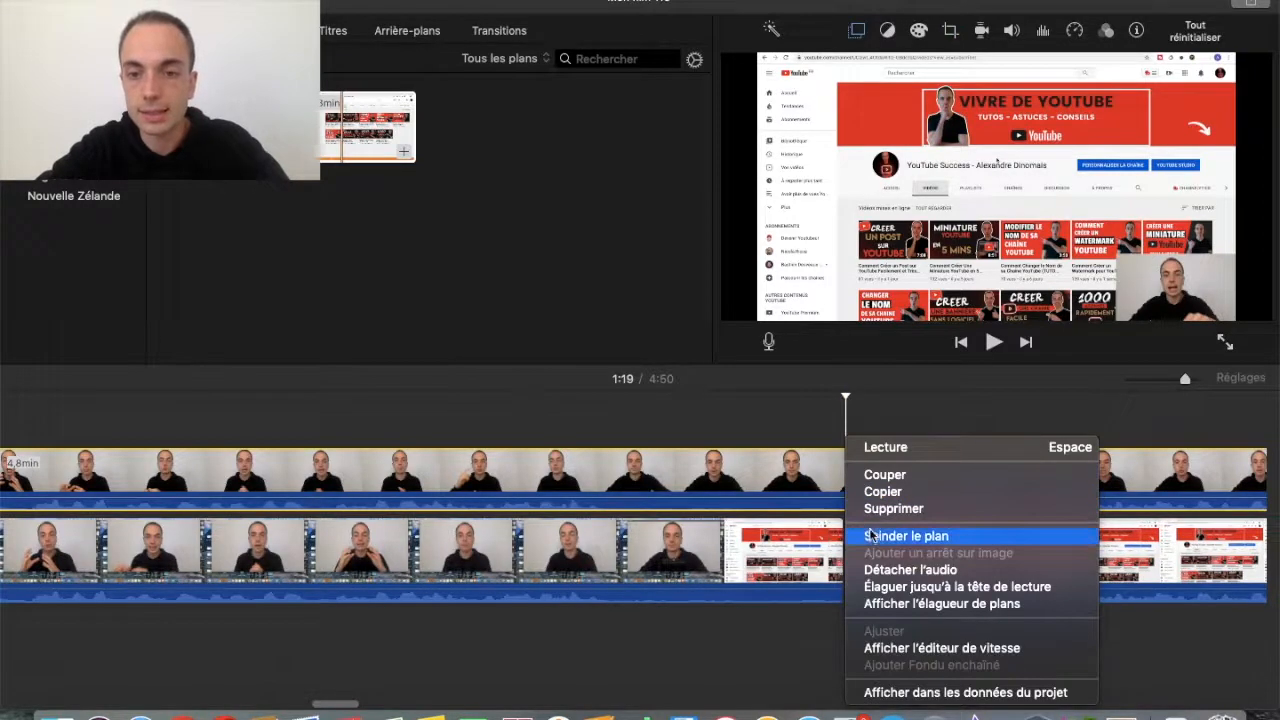
pyautogui.click(868, 535)
pyautogui.click(1160, 378)
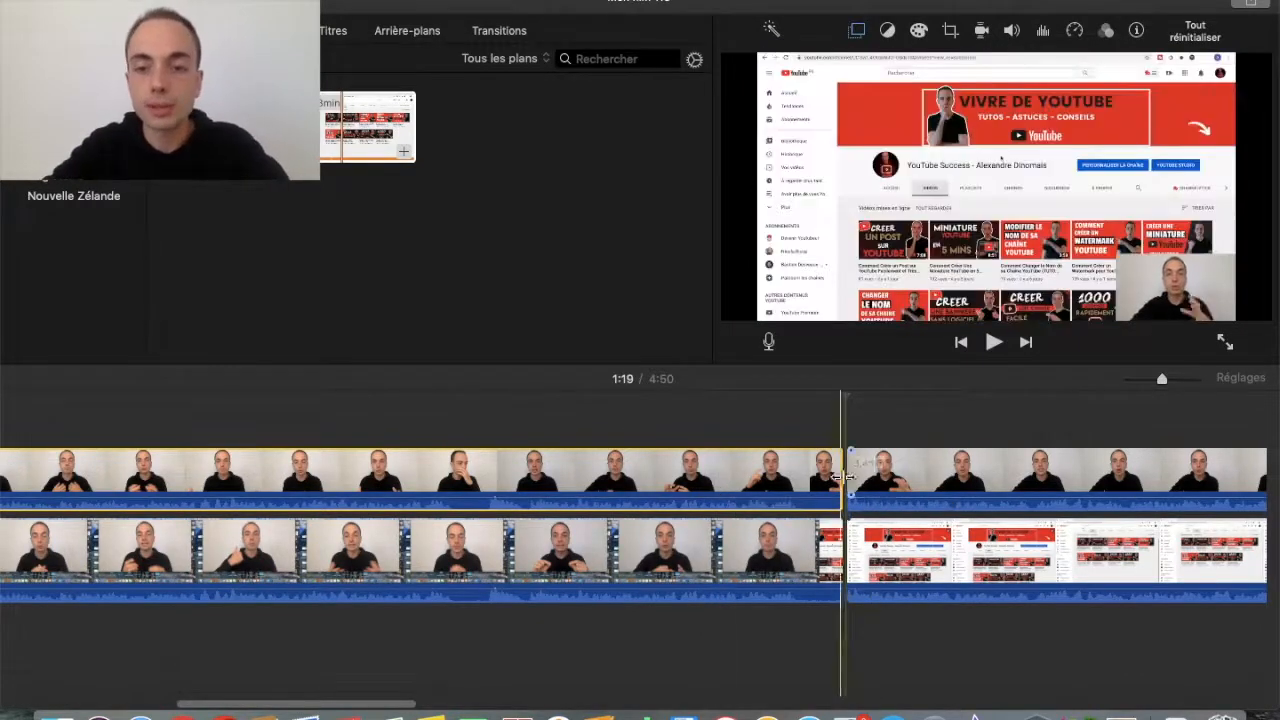
pyautogui.click(370, 133)
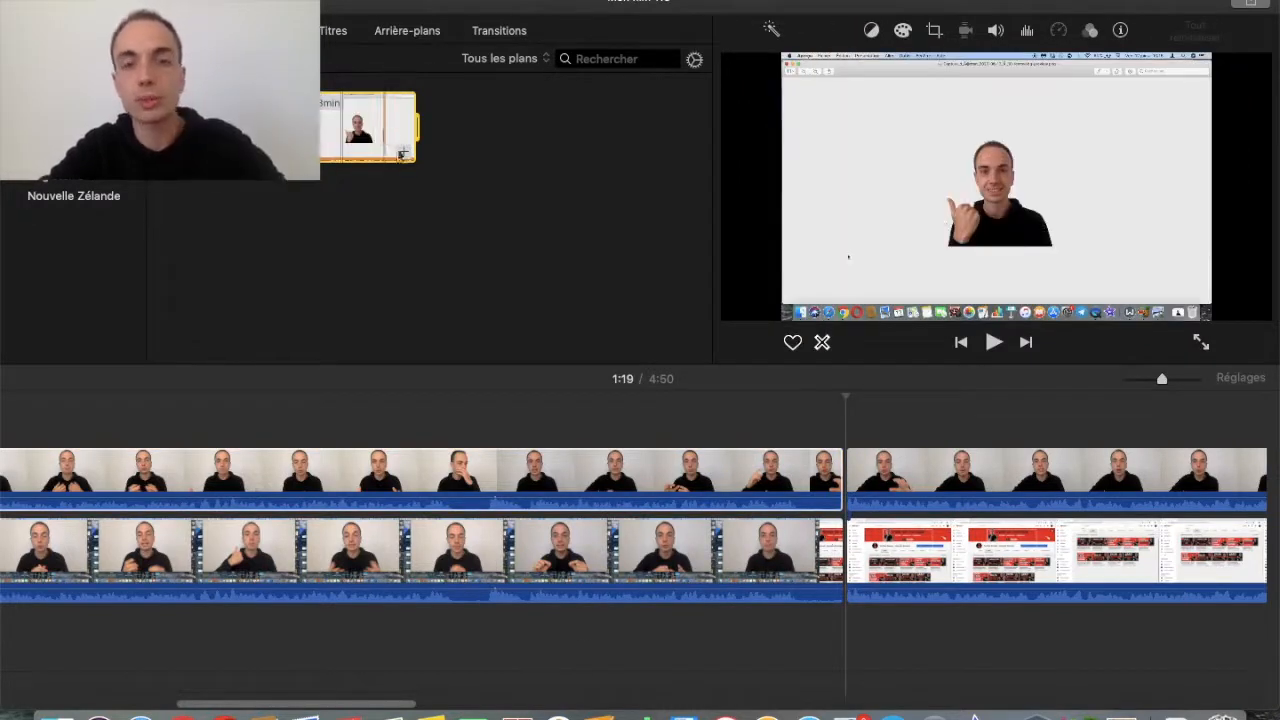
pyautogui.click(847, 428)
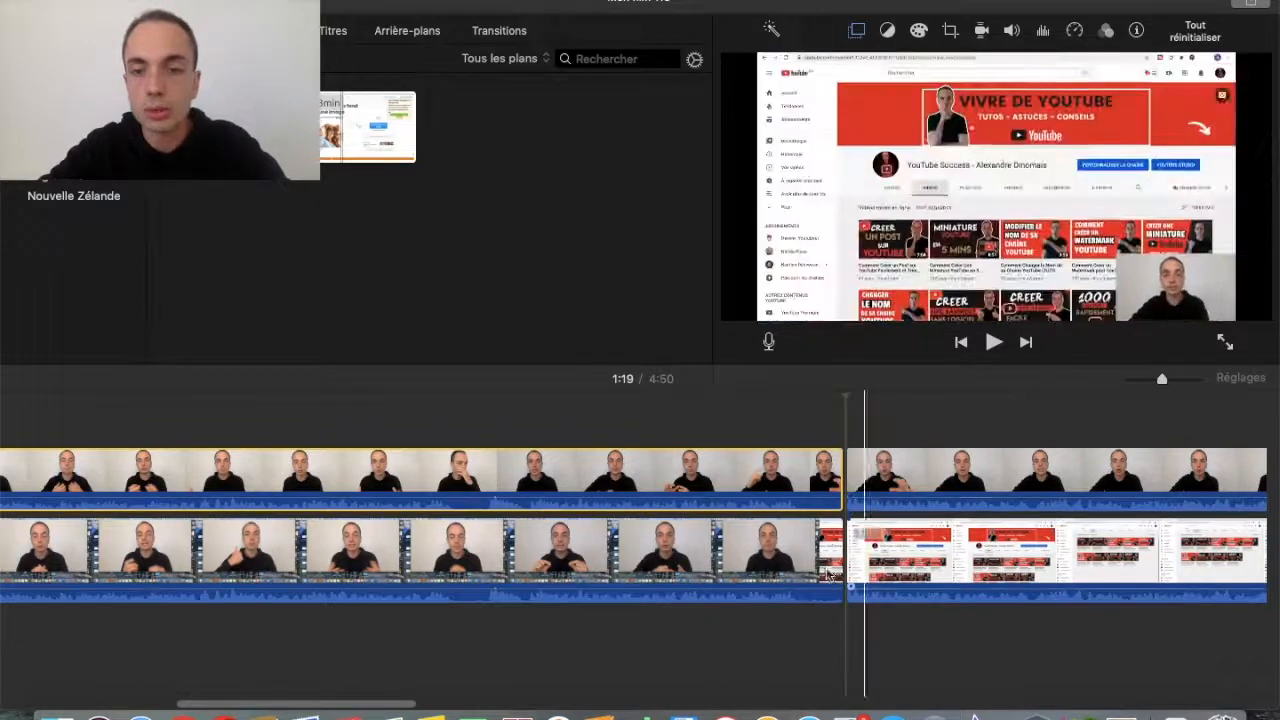
# - Set the first webcam segment's overlay mode to Plan de coupe and move it into the main track, ahead of the screen recording
pyautogui.hscroll(3, 1060, 425)
pyautogui.hscroll(-10, 1055, 421)
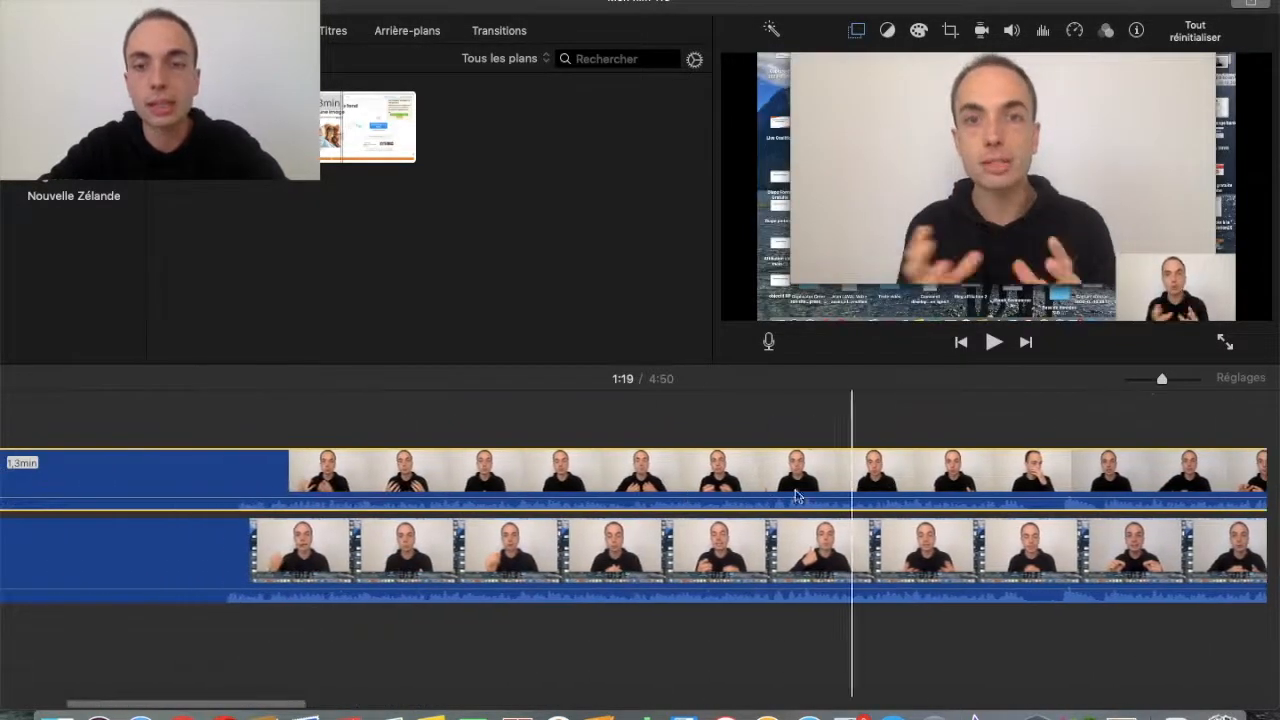
pyautogui.hscroll(5, 797, 495)
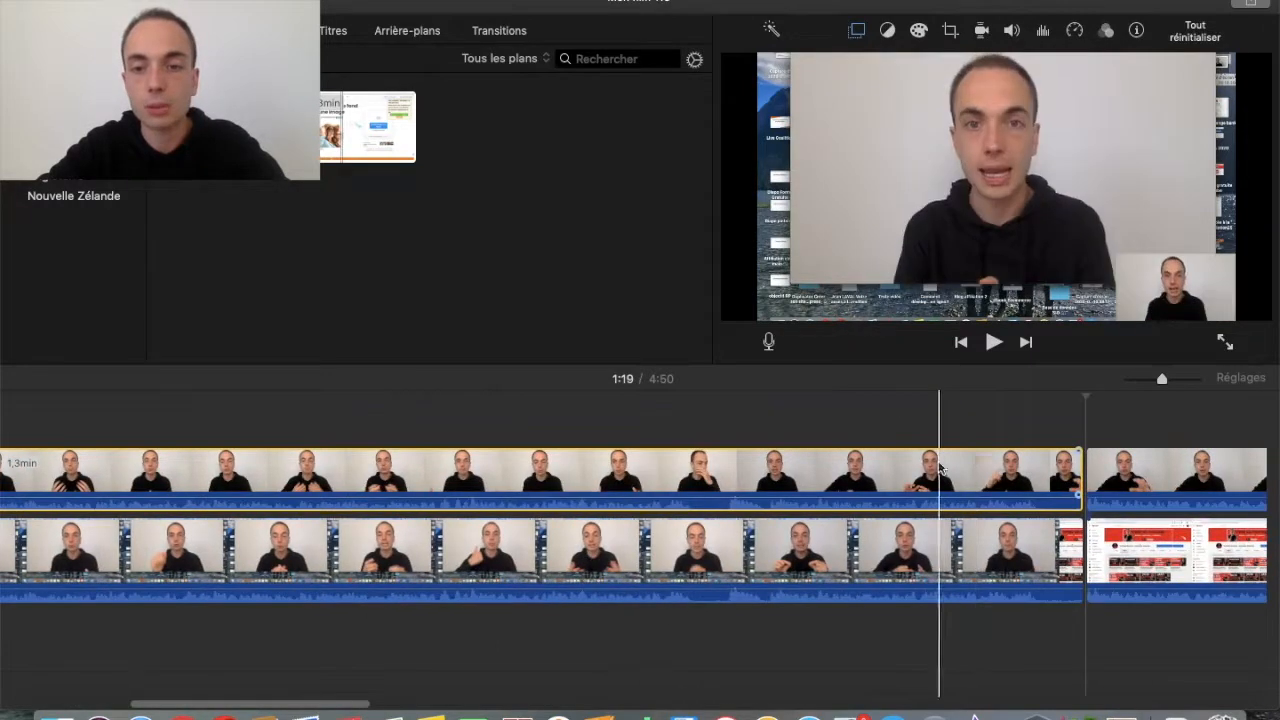
pyautogui.click(938, 467)
pyautogui.click(798, 63)
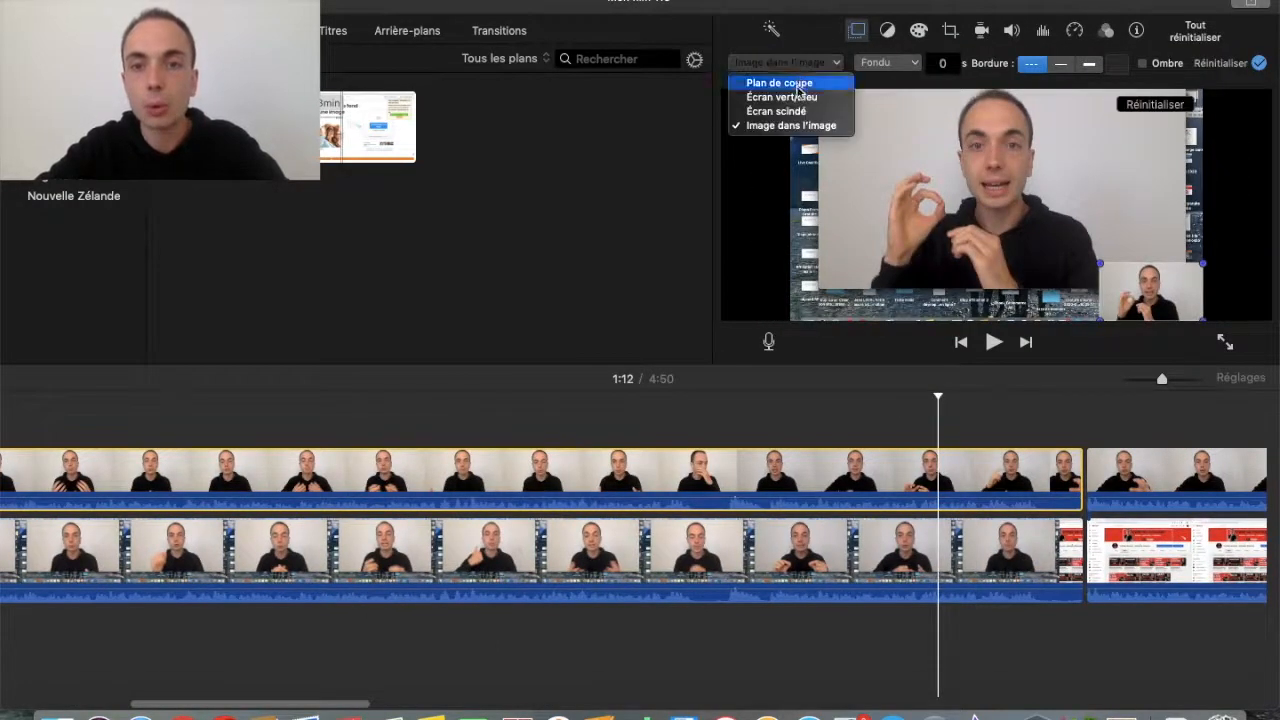
pyautogui.click(775, 97)
pyautogui.click(791, 63)
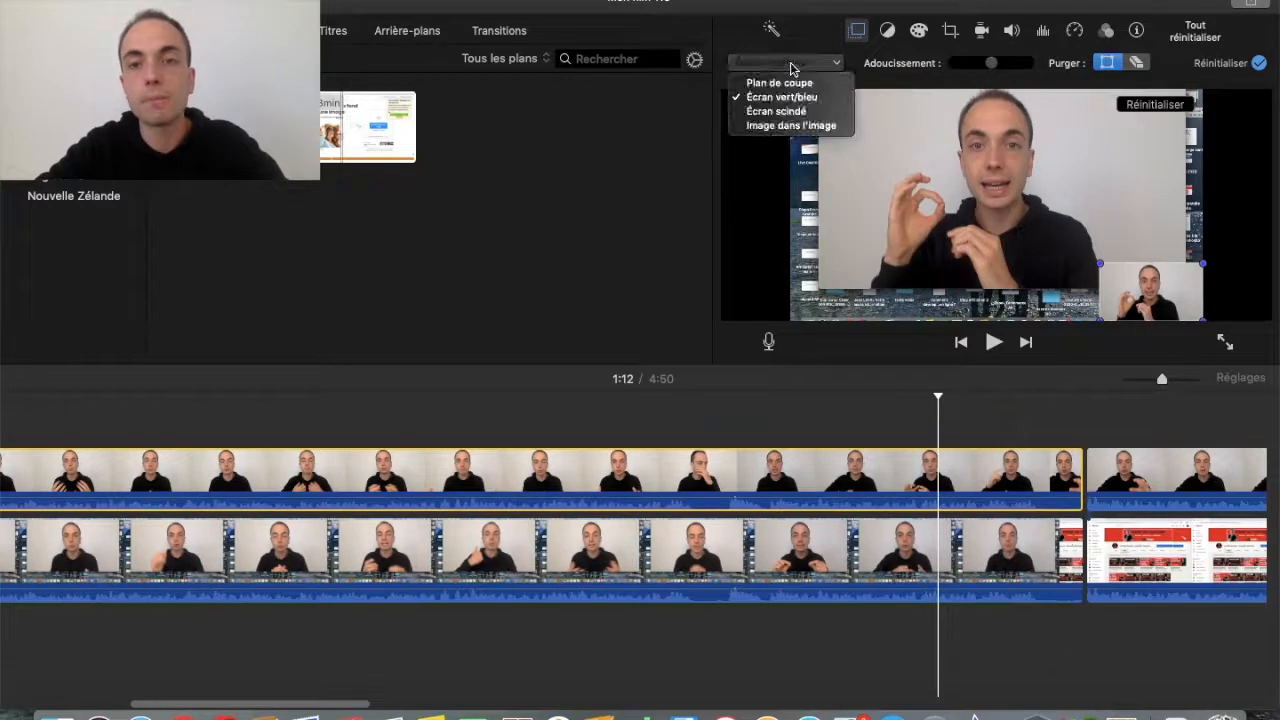
pyautogui.click(795, 86)
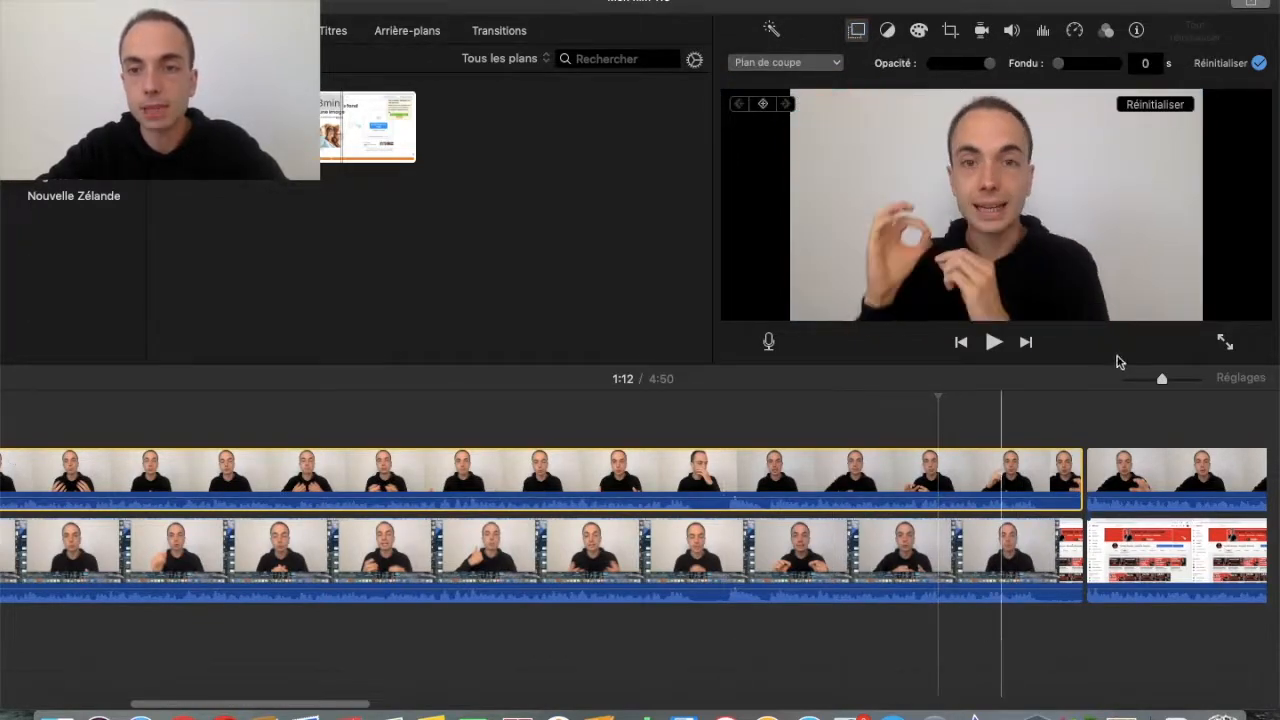
pyautogui.click(1138, 380)
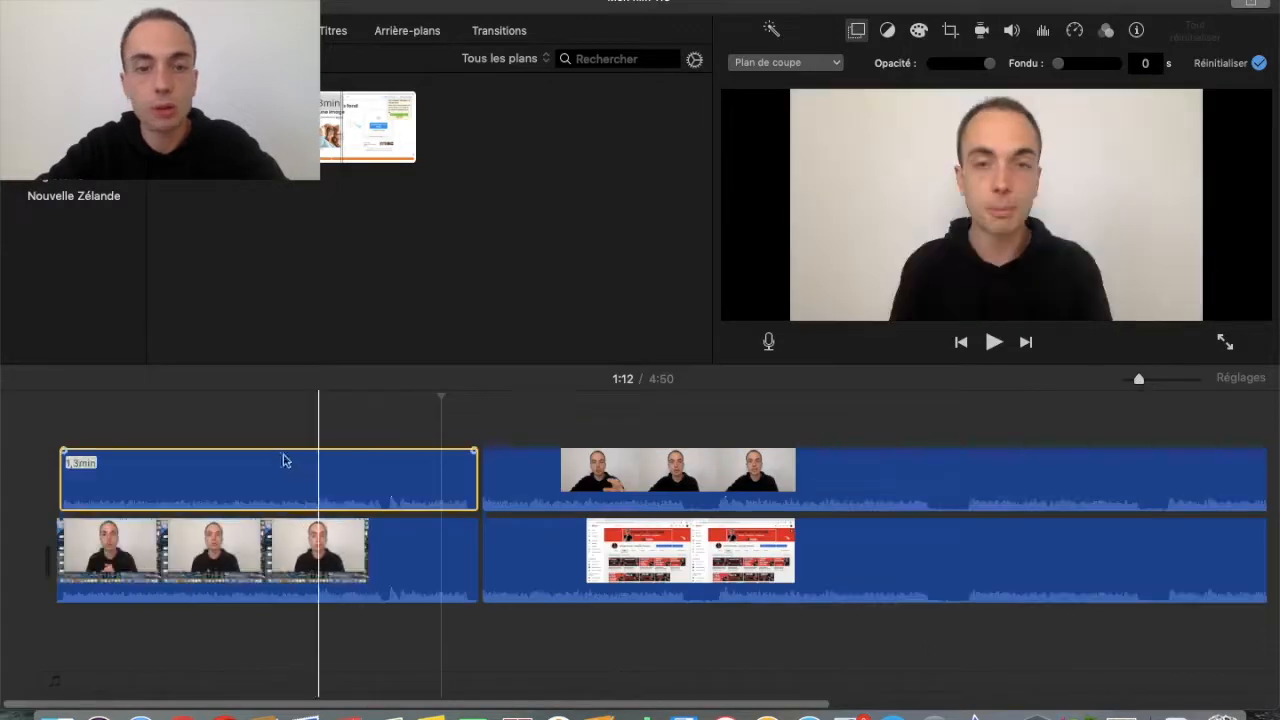
pyautogui.moveTo(255, 505); pyautogui.dragTo(263, 589)
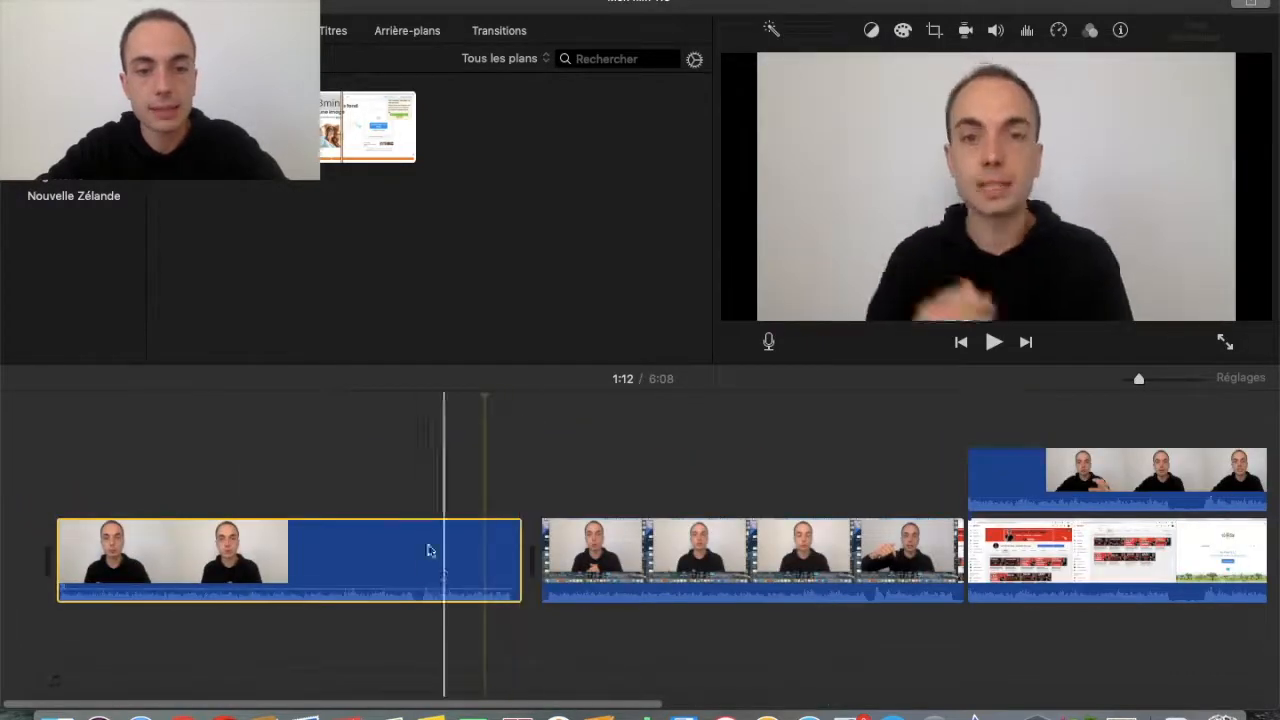
# - Play the start of the webcam clip, split it about 0.7 s in, and delete that opening piece
pyautogui.press('Home')
pyautogui.press('space')
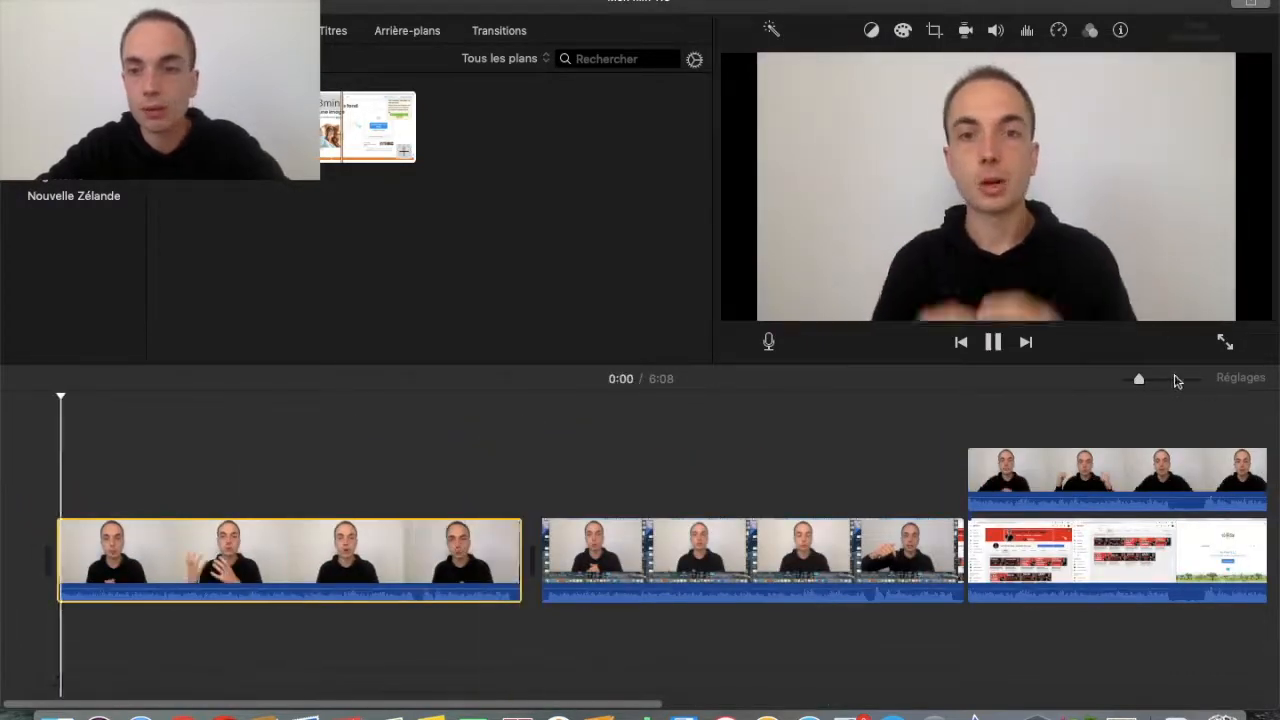
pyautogui.click(1175, 379)
pyautogui.press('space')
pyautogui.press('super+b')
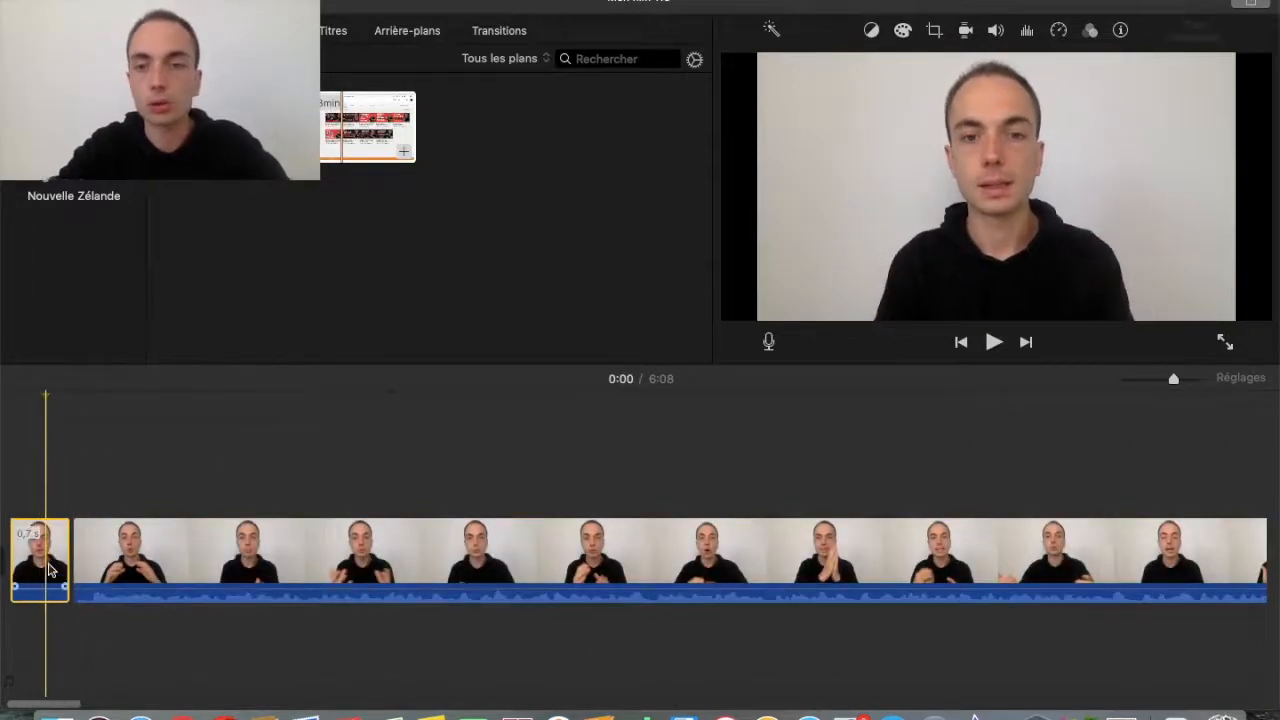
pyautogui.press('Delete')
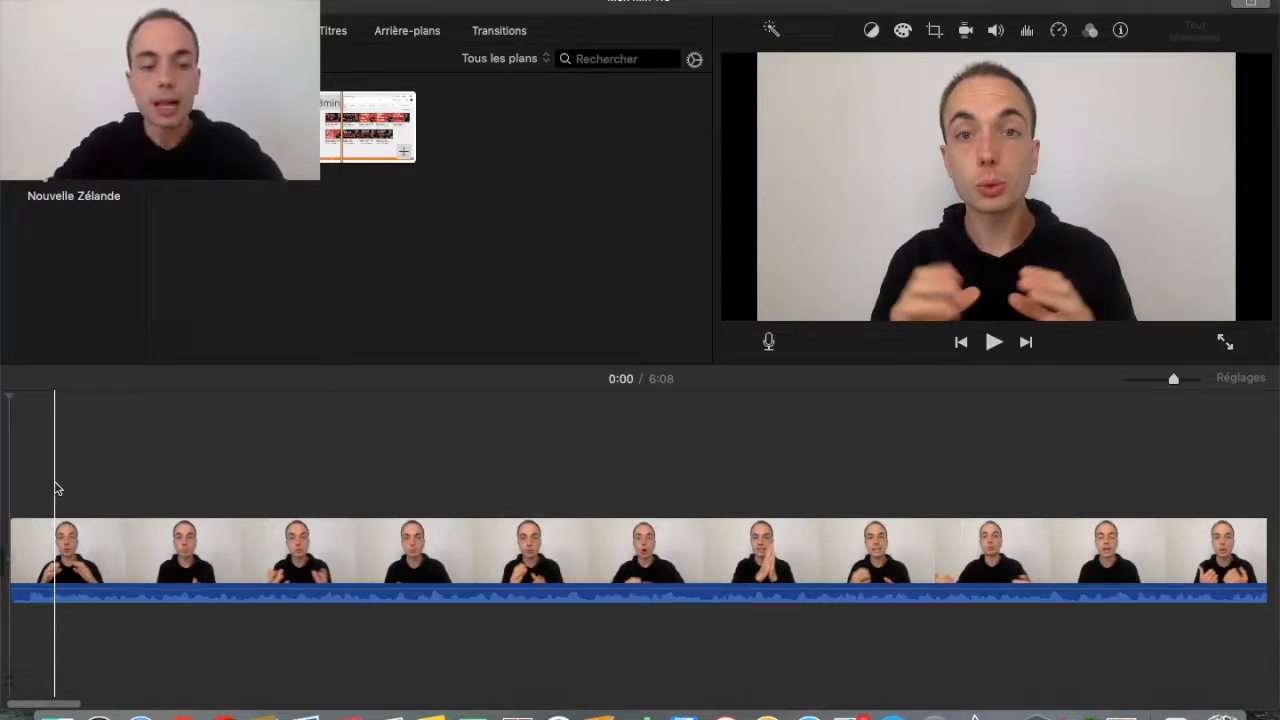
pyautogui.rightClick(93, 557)
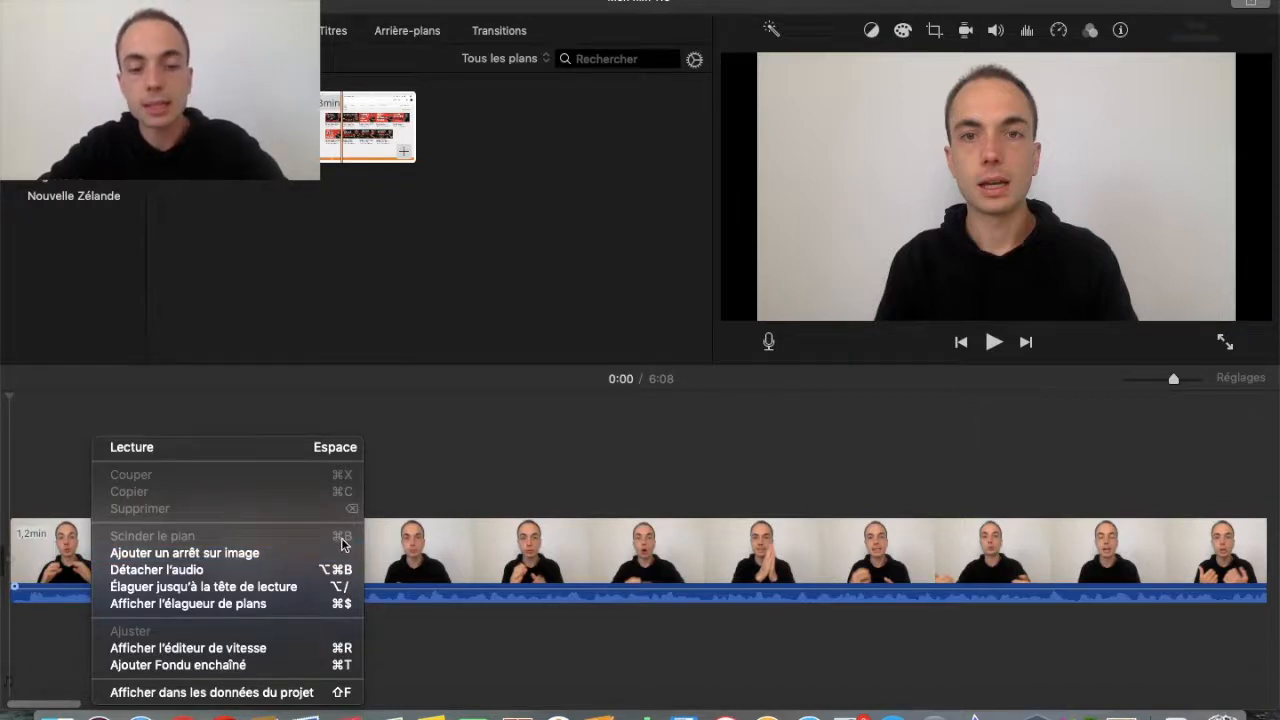
pyautogui.click(442, 438)
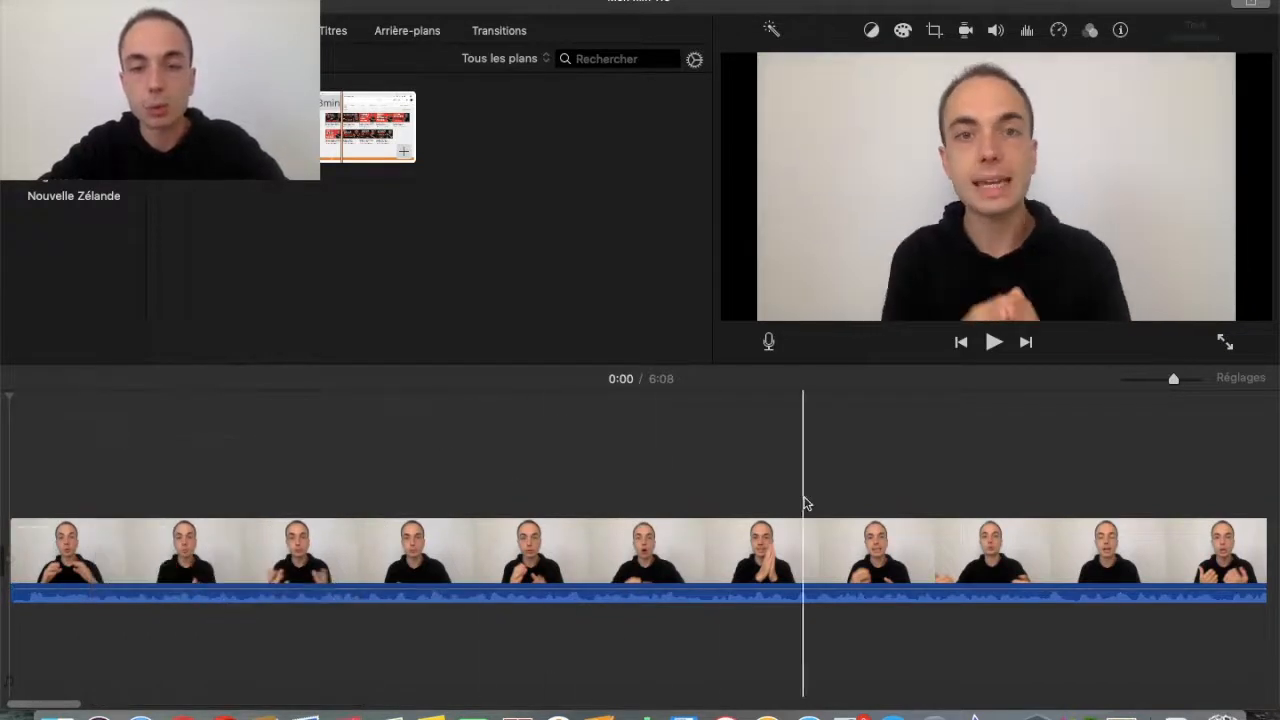
# - Play the webcam clip around 1:01 and split it at about 1:03, where the speech resumes after the failed take
pyautogui.hscroll(5, 808, 503)
pyautogui.hscroll(8, 869, 498)
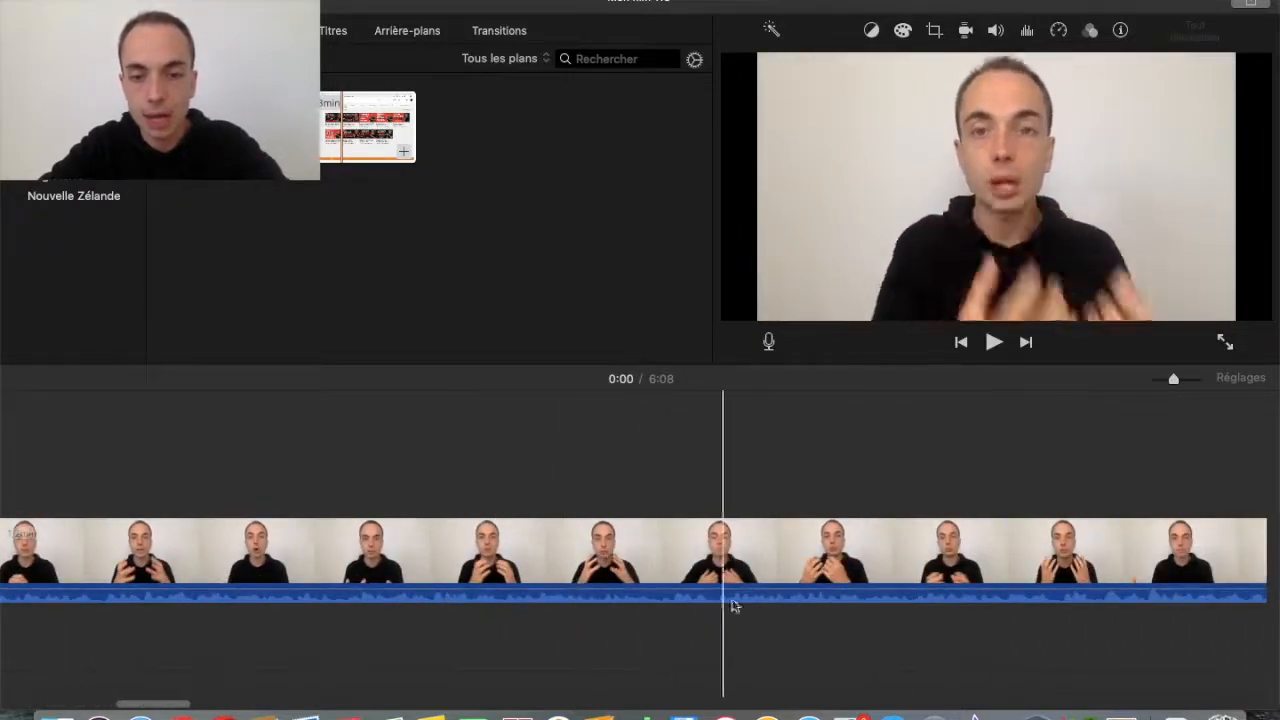
pyautogui.hscroll(10, 863, 429)
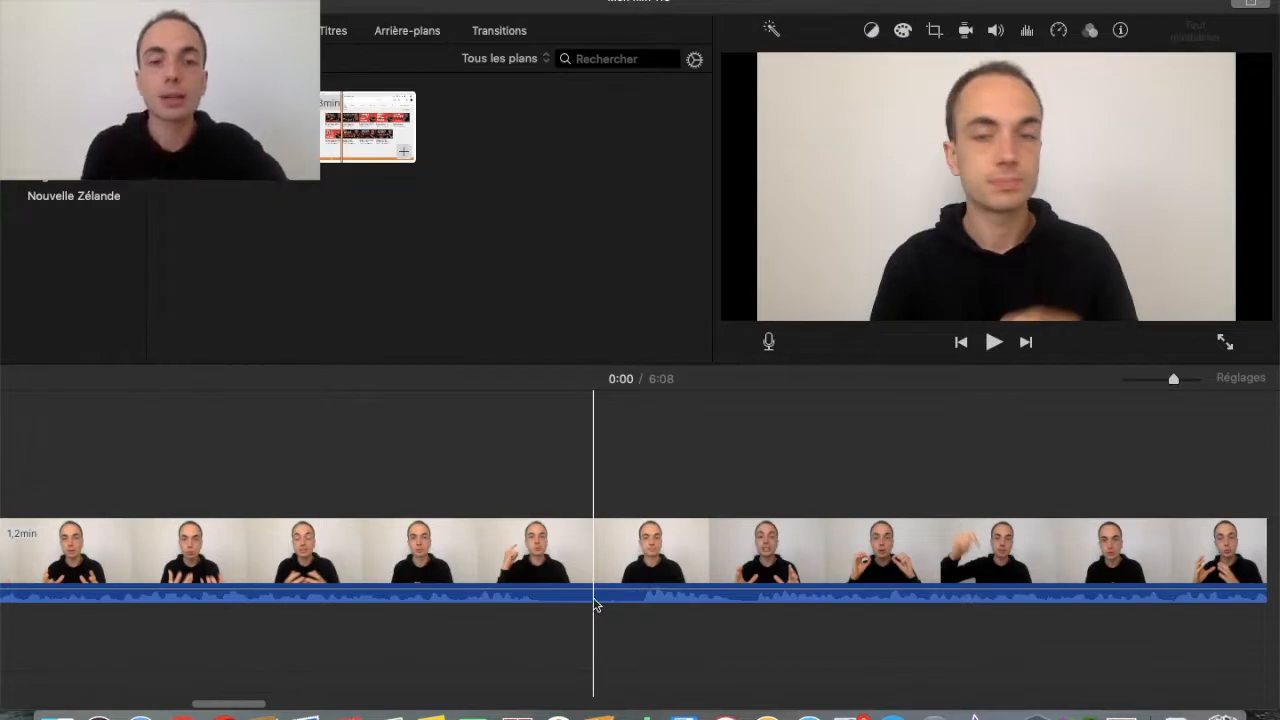
pyautogui.hscroll(2, 594, 603)
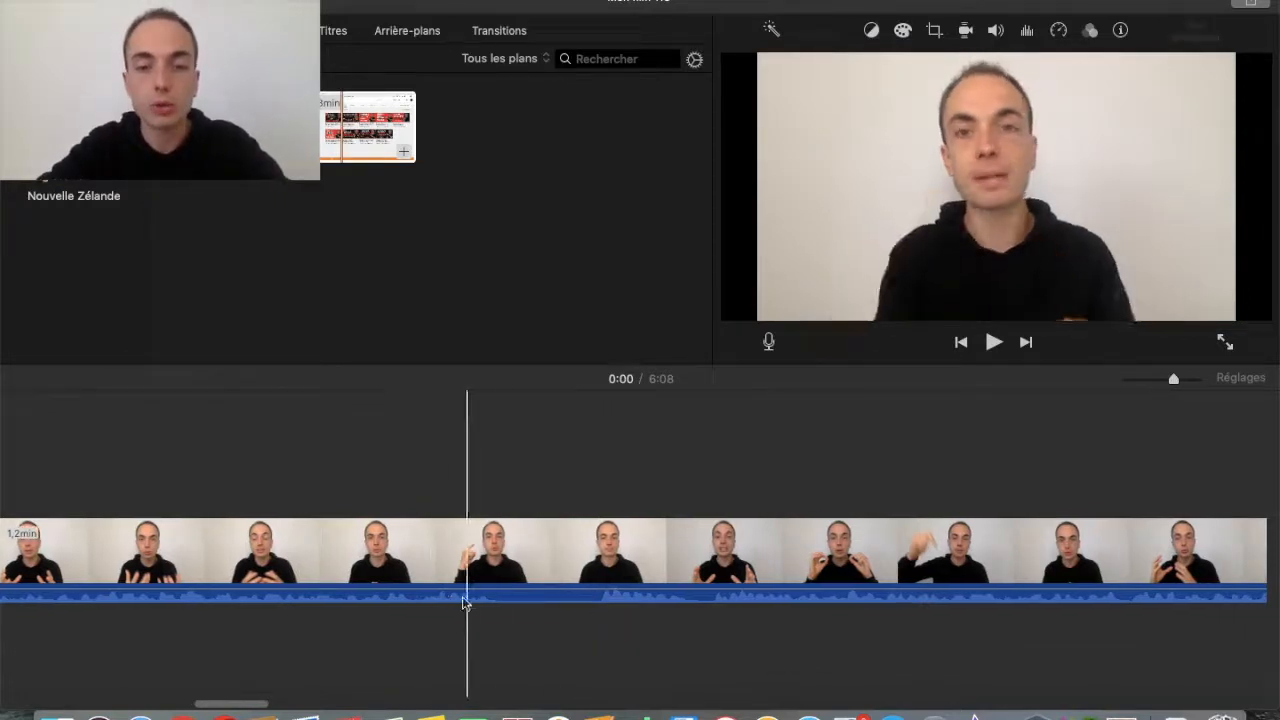
pyautogui.press('space')
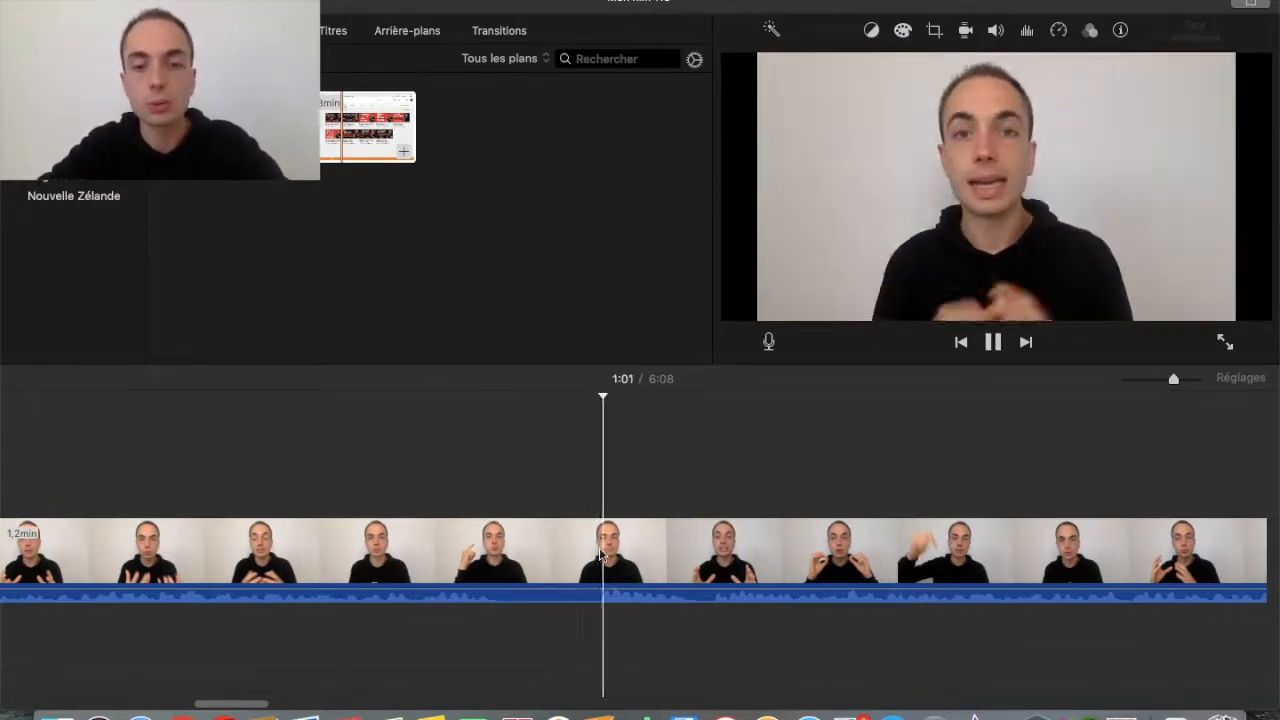
pyautogui.click(710, 571)
pyautogui.press('super+b')
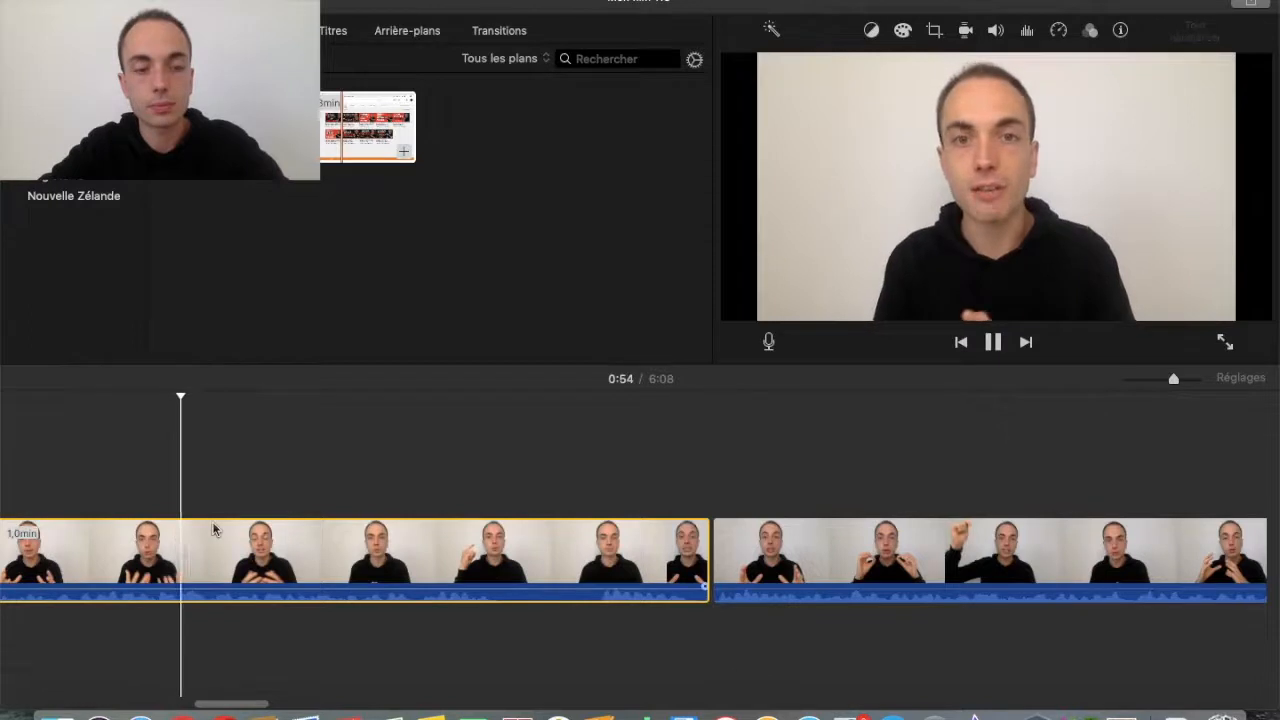
# - Split the webcam clip again at 0:58, just before the failed take, and delete the 5.0 s piece between the two cuts
pyautogui.hscroll(-3, 213, 530)
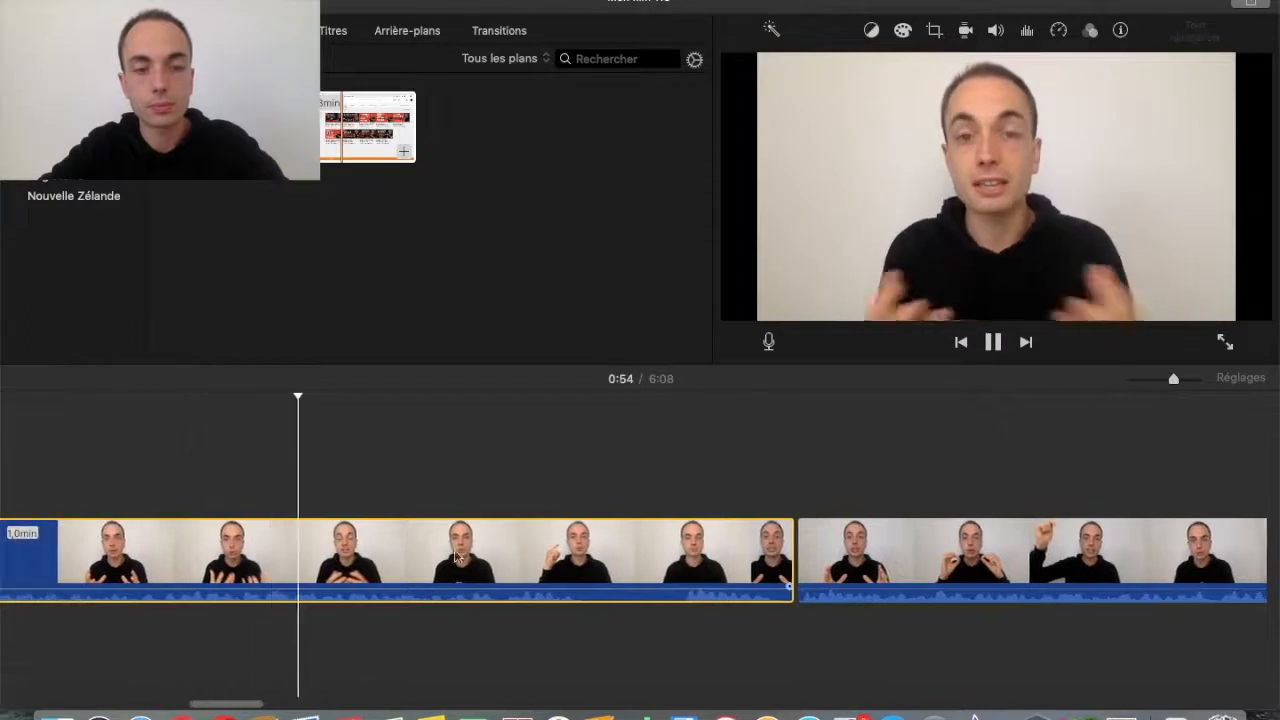
pyautogui.click(503, 574)
pyautogui.press('super+b')
pyautogui.click(581, 560)
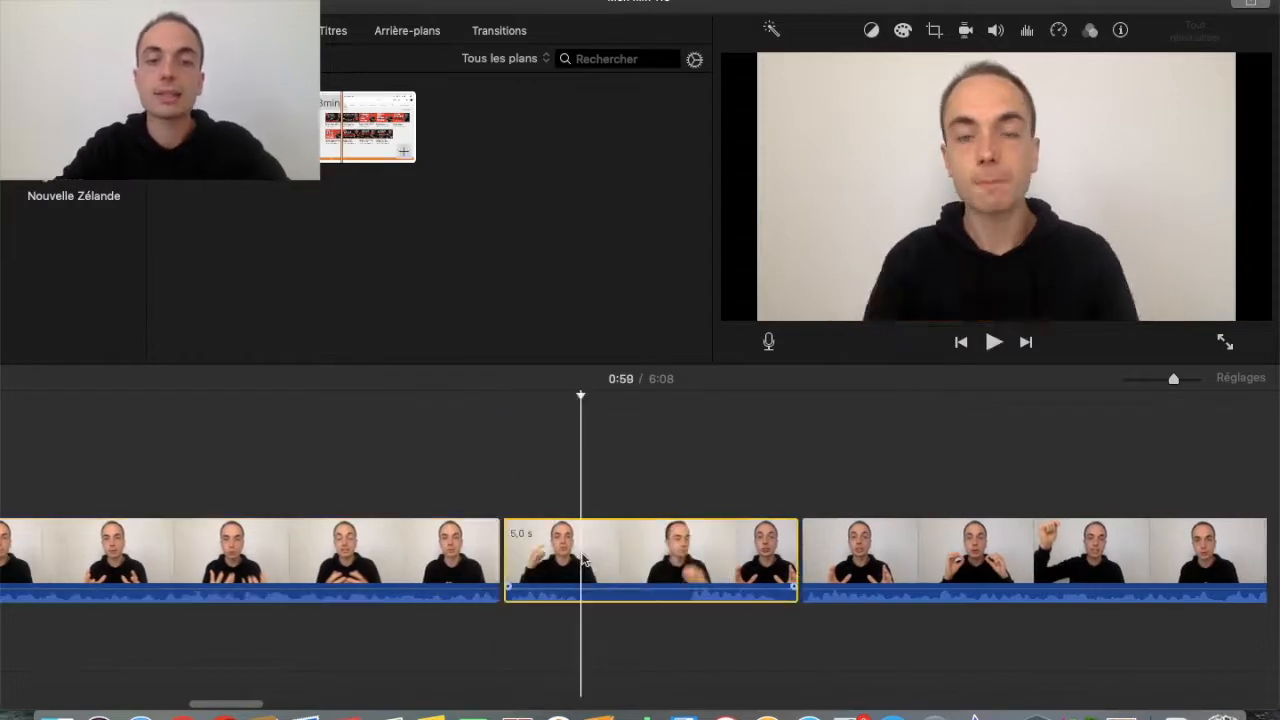
pyautogui.press('Delete')
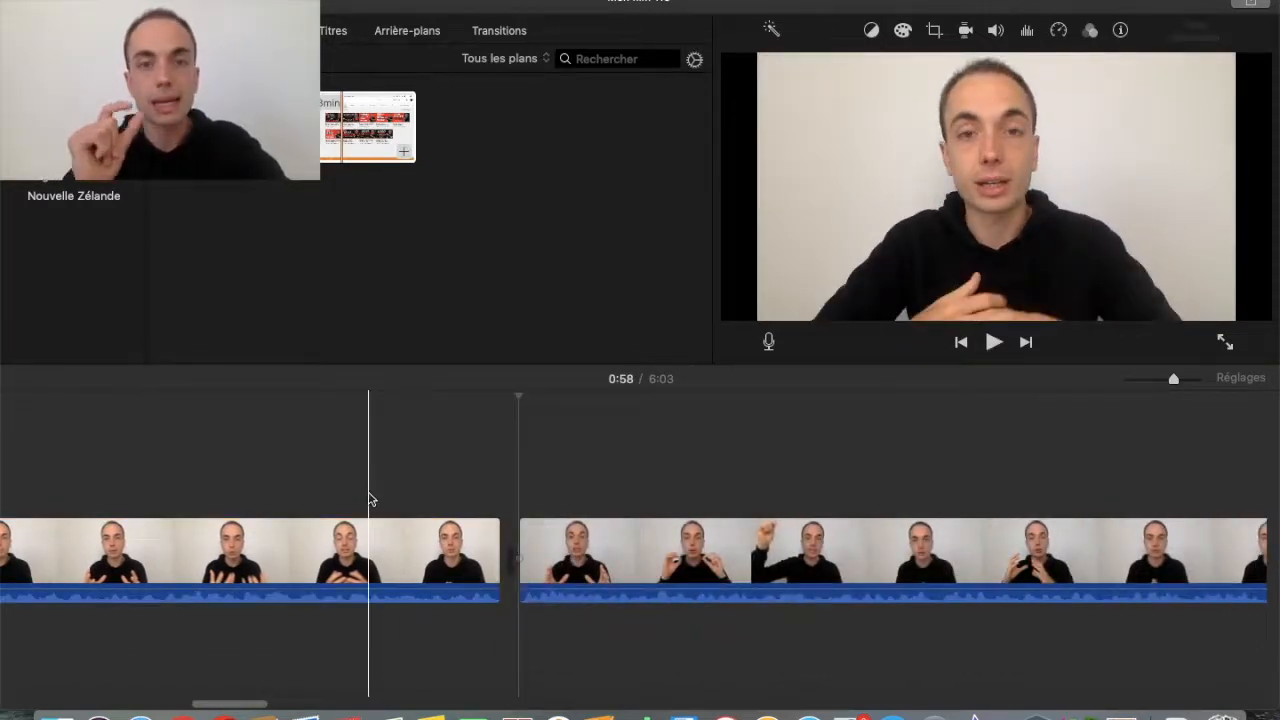
# - Split off and delete the silent end of the webcam intro at about 1:10, and delete the first screen recording segment
pyautogui.press('space')
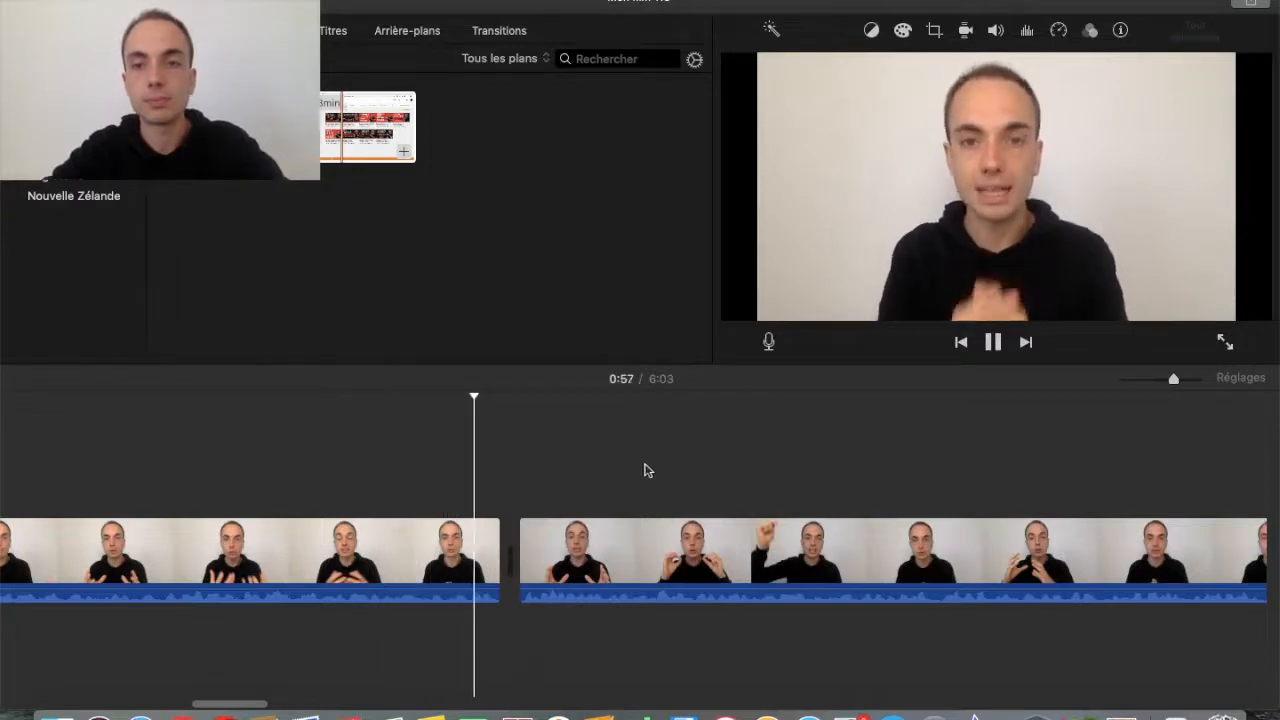
pyautogui.hscroll(5, 650, 470)
pyautogui.press('space')
pyautogui.hscroll(5, 655, 470)
pyautogui.click(791, 560)
pyautogui.click(849, 572)
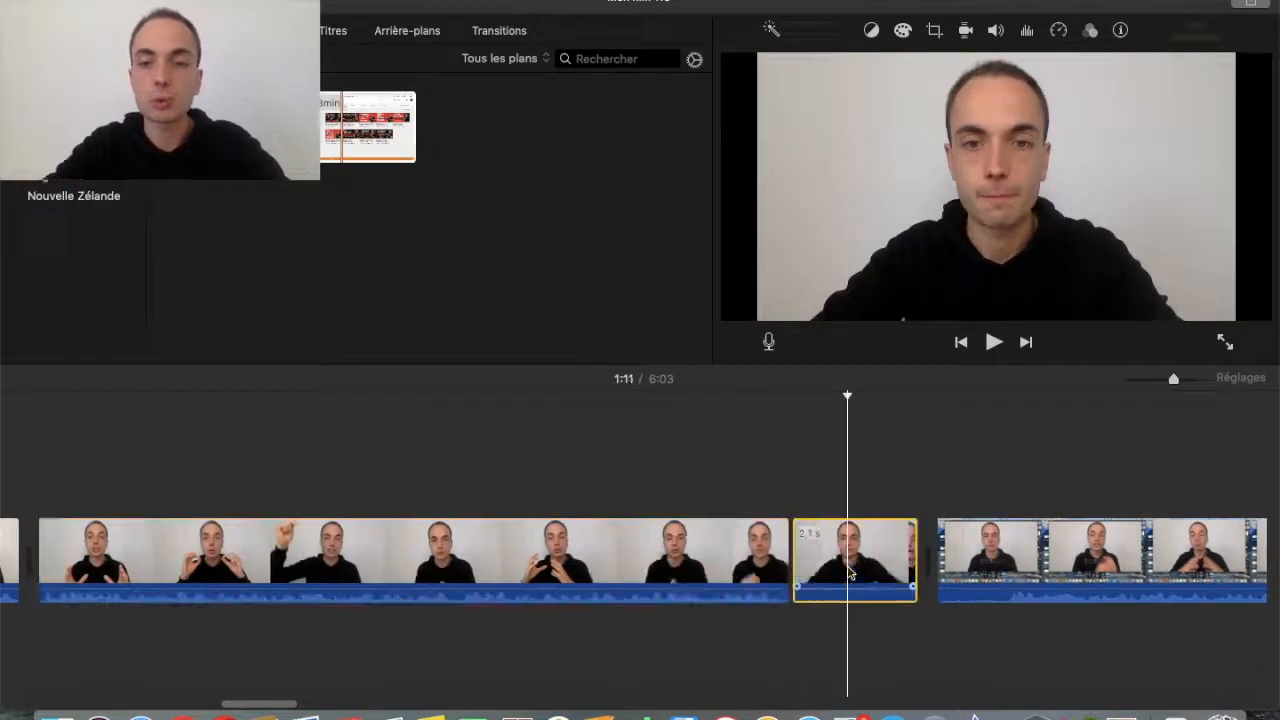
pyautogui.press('Delete')
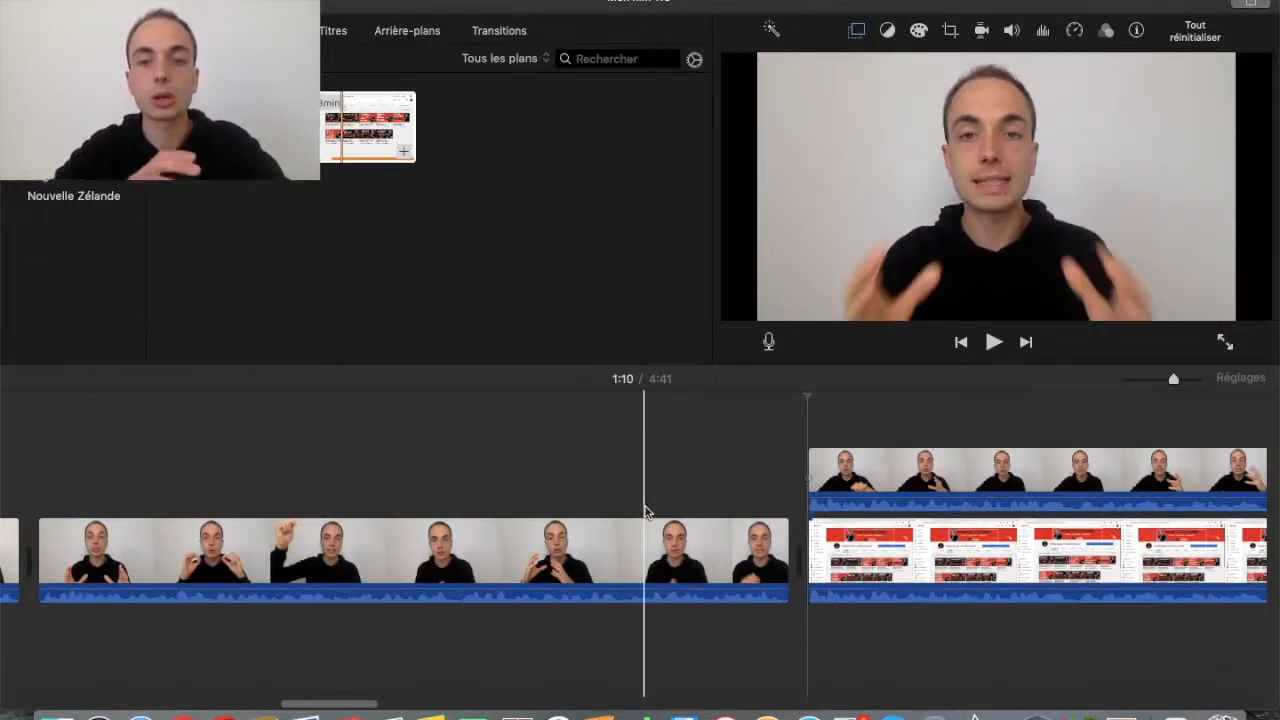
# - Play the passage from the end of the webcam intro into the YouTube channel screen recording to check the join
pyautogui.press('space')
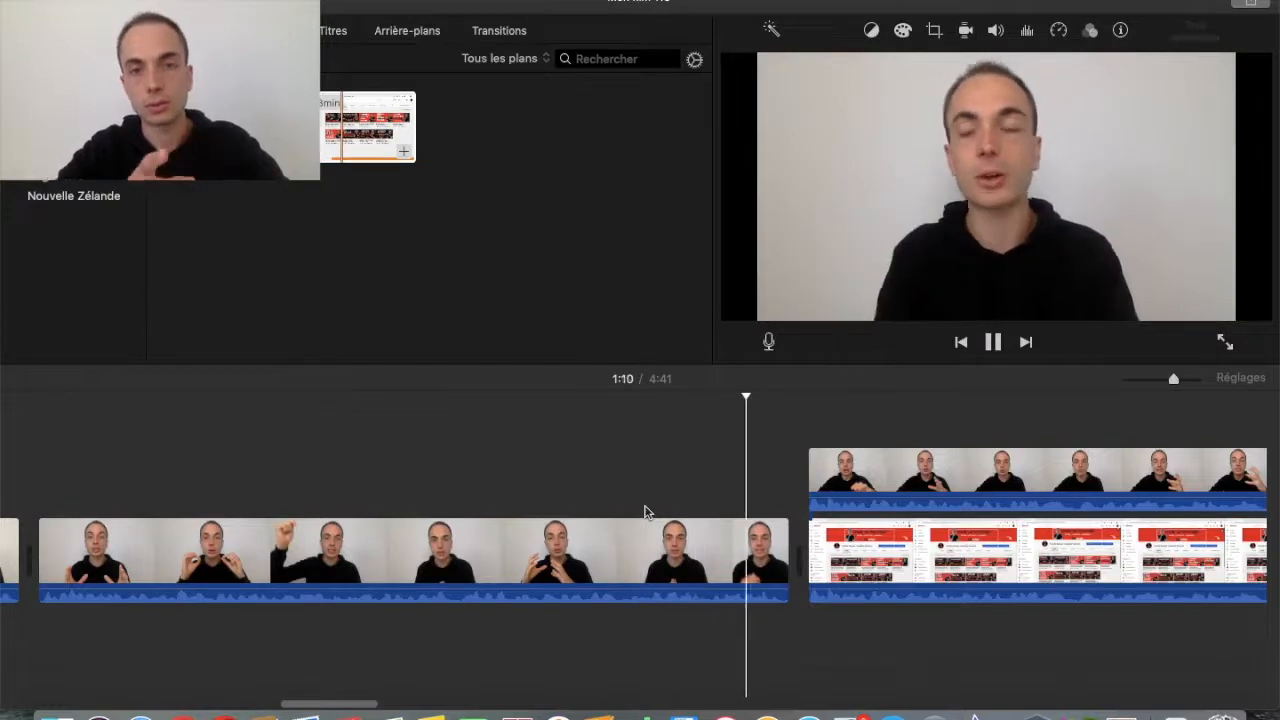
pyautogui.press('XF86AudioRaiseVolume')
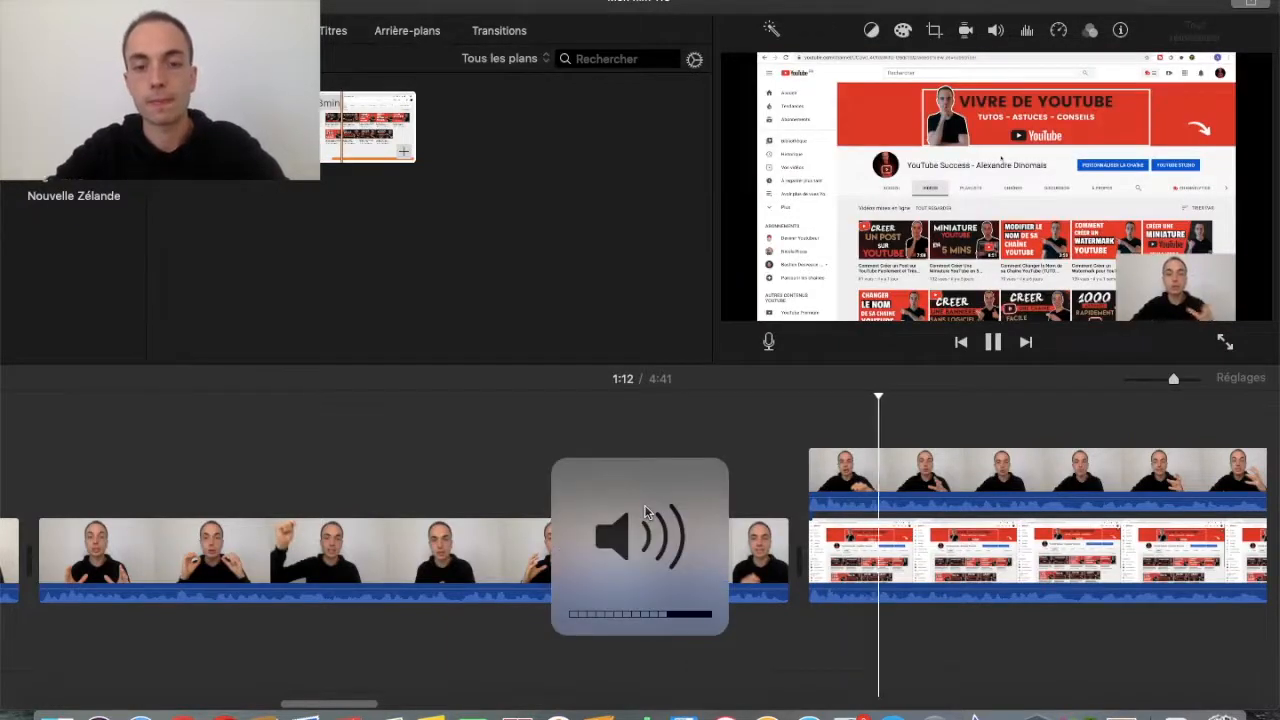
pyautogui.click(551, 467)
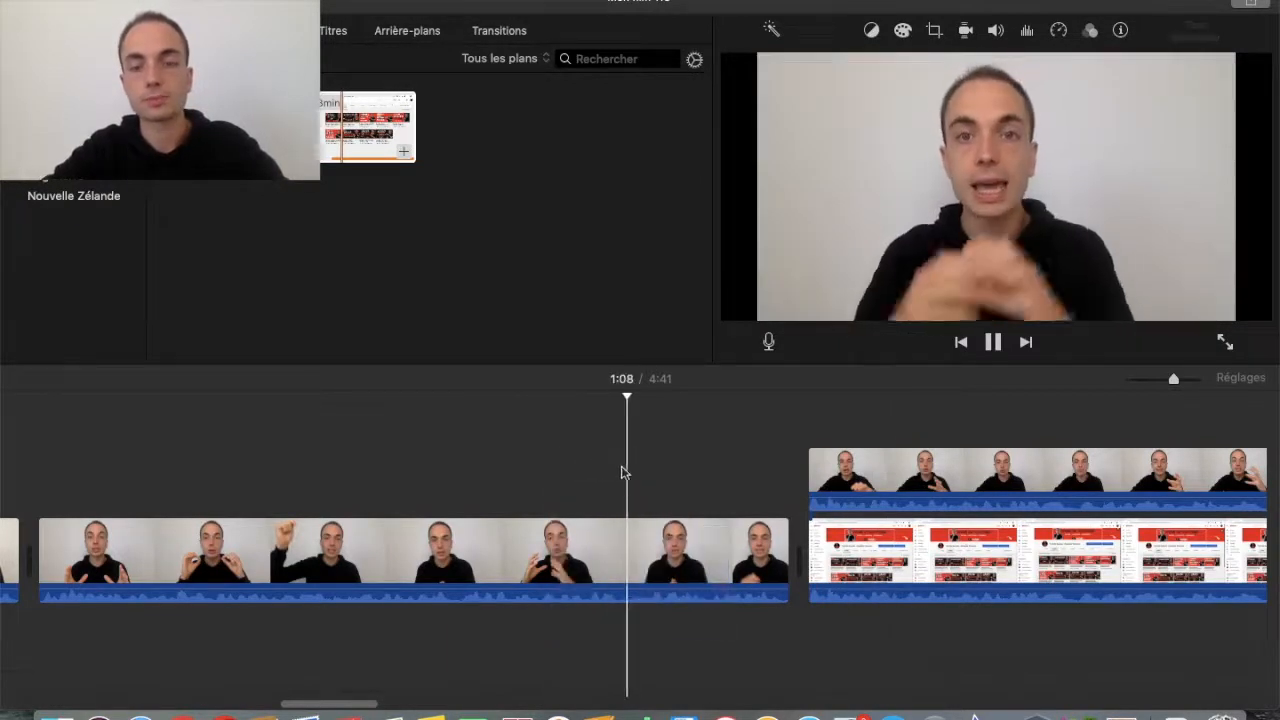
pyautogui.hscroll(5, 870, 415)
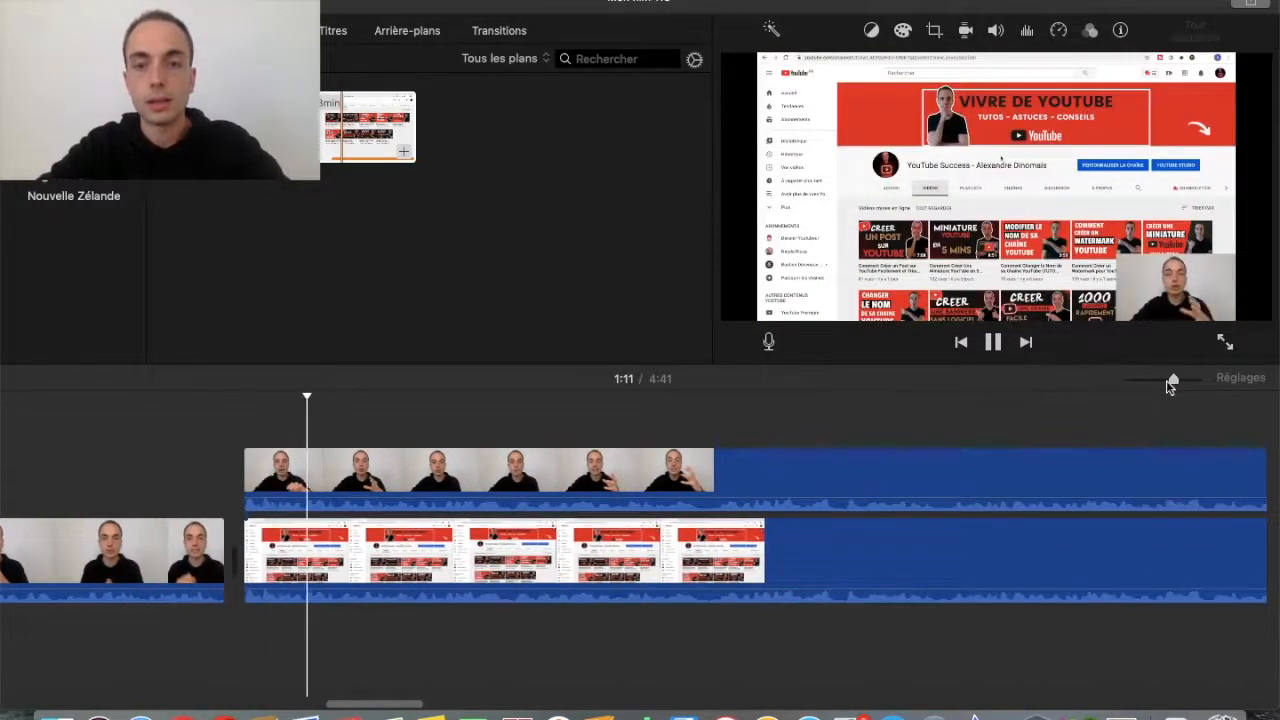
pyautogui.press('space')
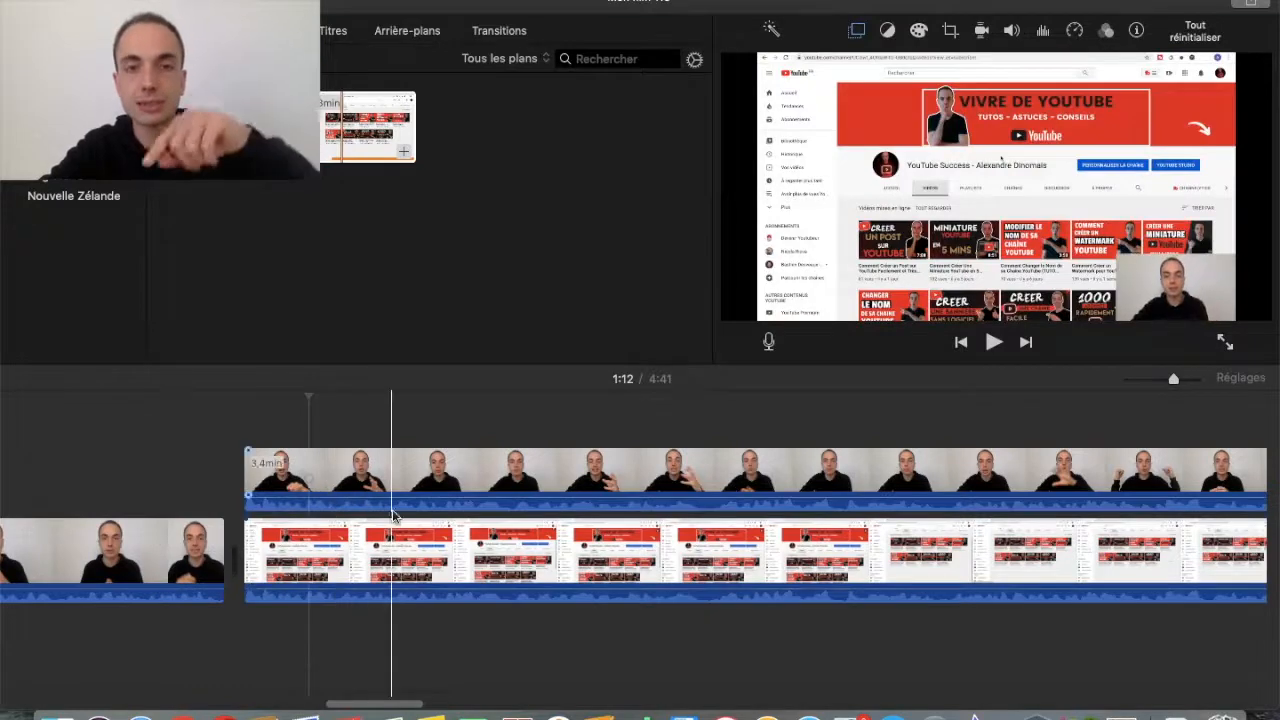
# - Find the pause before the recording leaves the YouTube channel page and split both the screen recording and the webcam clip at 1:48
pyautogui.hscroll(10, 777, 443)
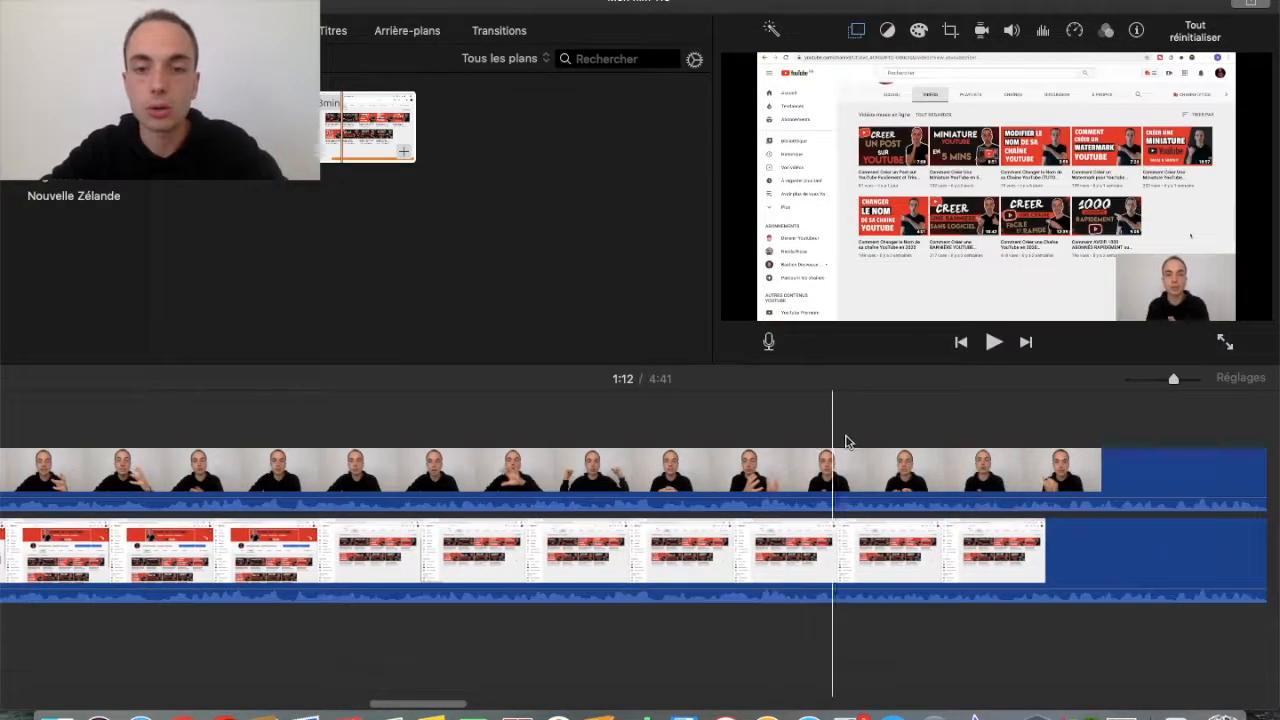
pyautogui.click(849, 432)
pyautogui.click(1160, 381)
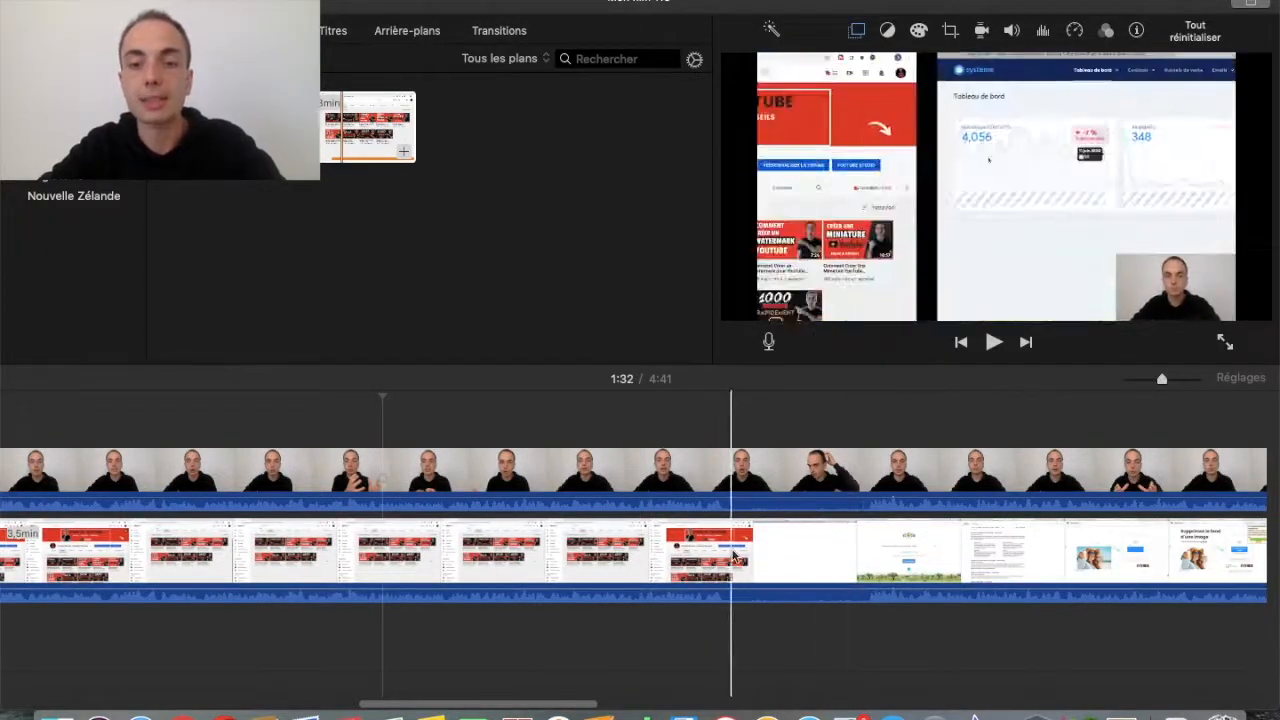
pyautogui.click(1185, 381)
pyautogui.click(577, 542)
pyautogui.press('space')
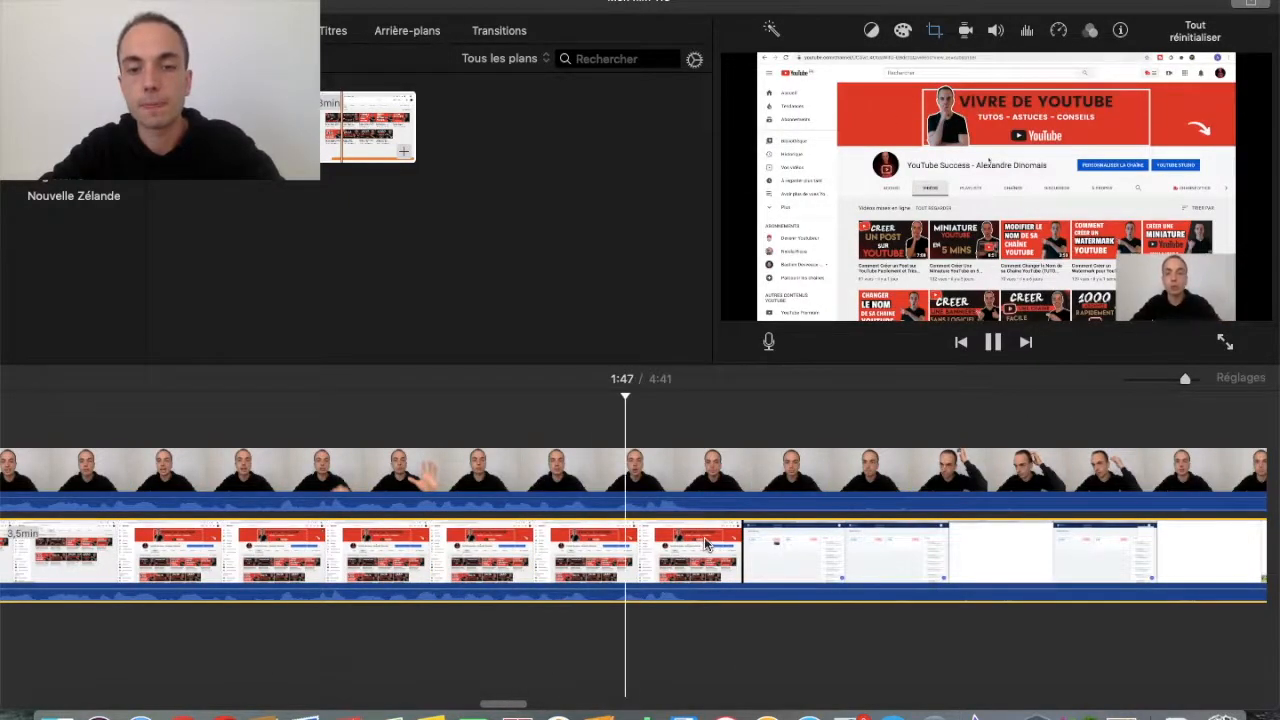
pyautogui.press('super+b')
pyautogui.click(700, 470)
pyautogui.press('super+b')
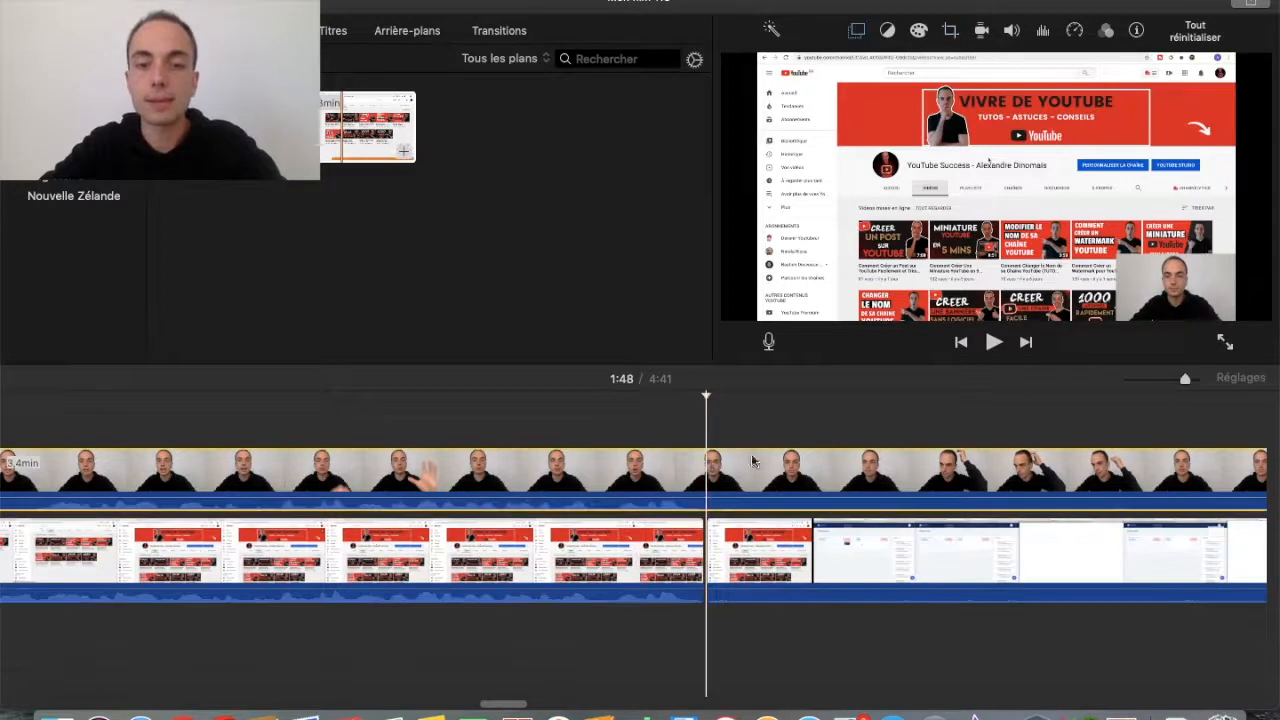
# - Split the screen recording and webcam clip at 1:55, where the Ecosia page is ready, and delete the 6.8 s pause between the cuts
pyautogui.hscroll(10, 890, 435)
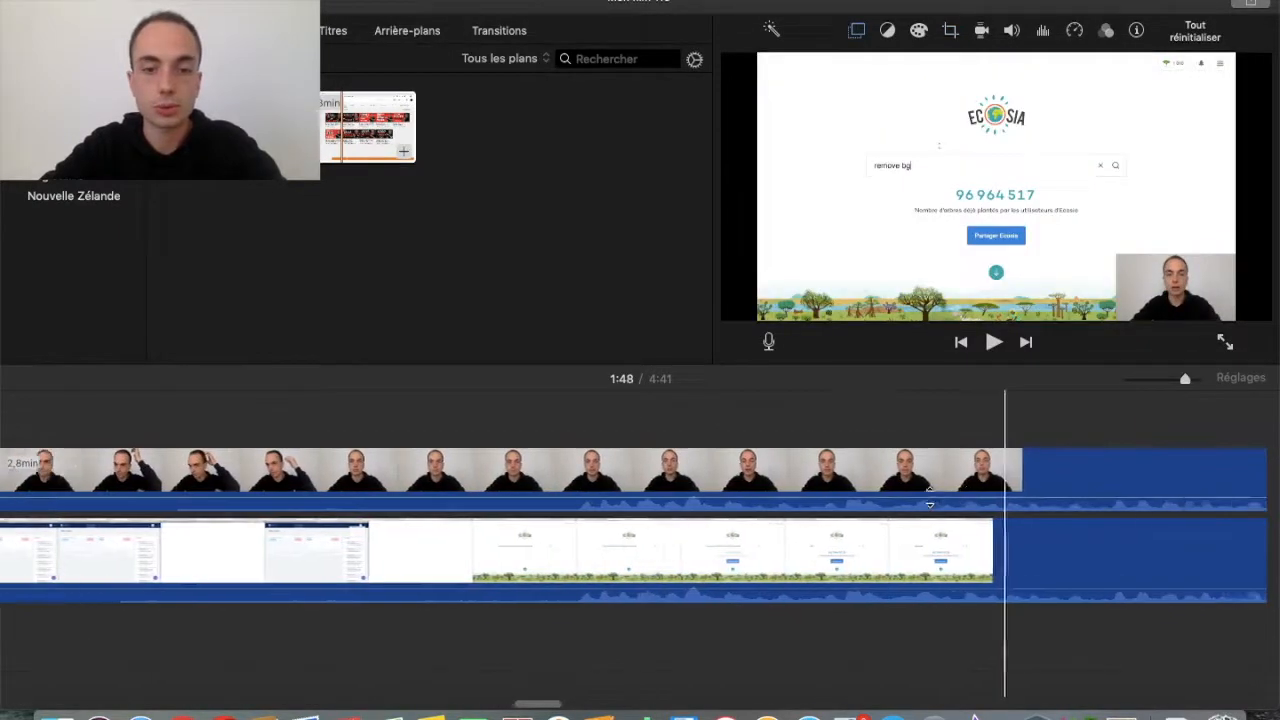
pyautogui.click(655, 542)
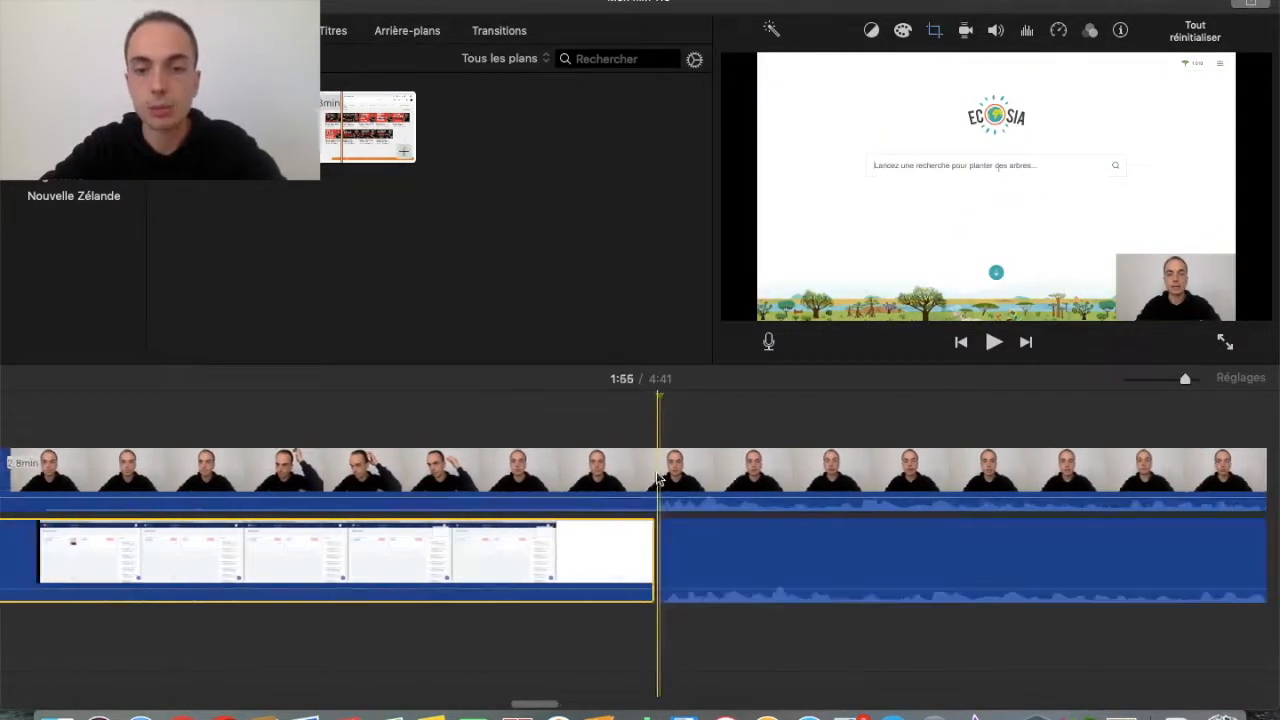
pyautogui.click(509, 455)
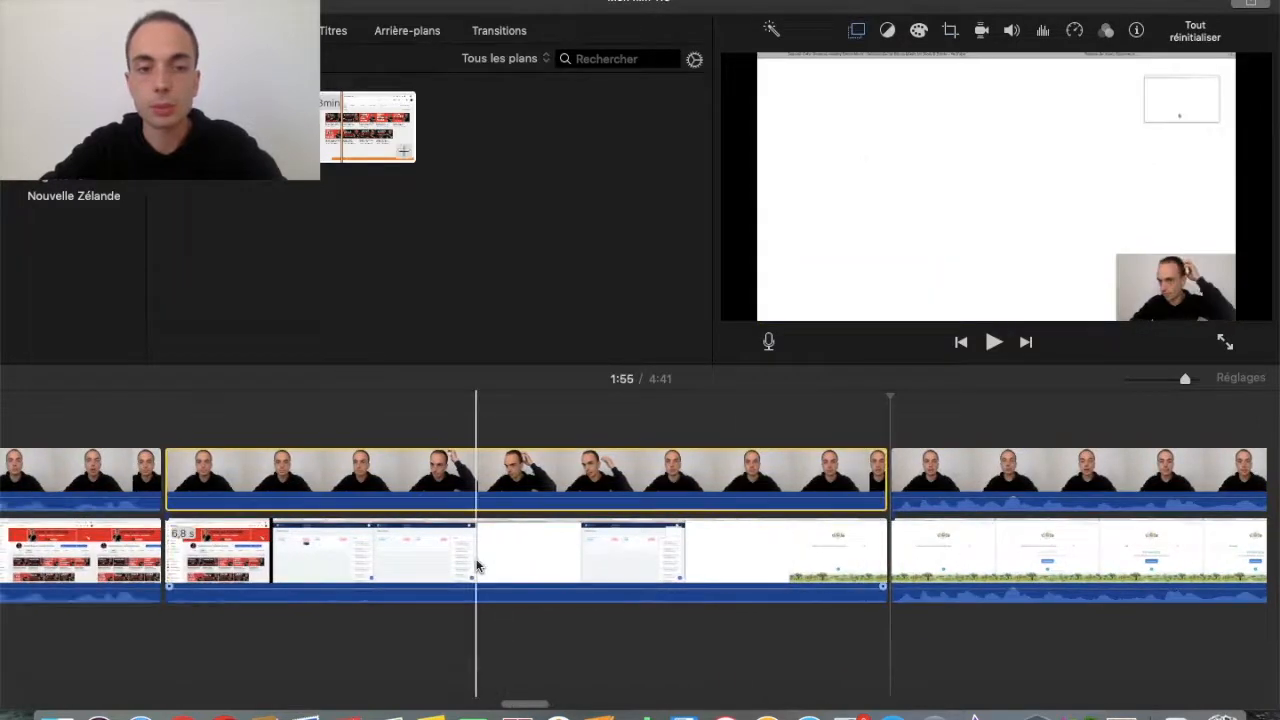
pyautogui.press('BackSpace')
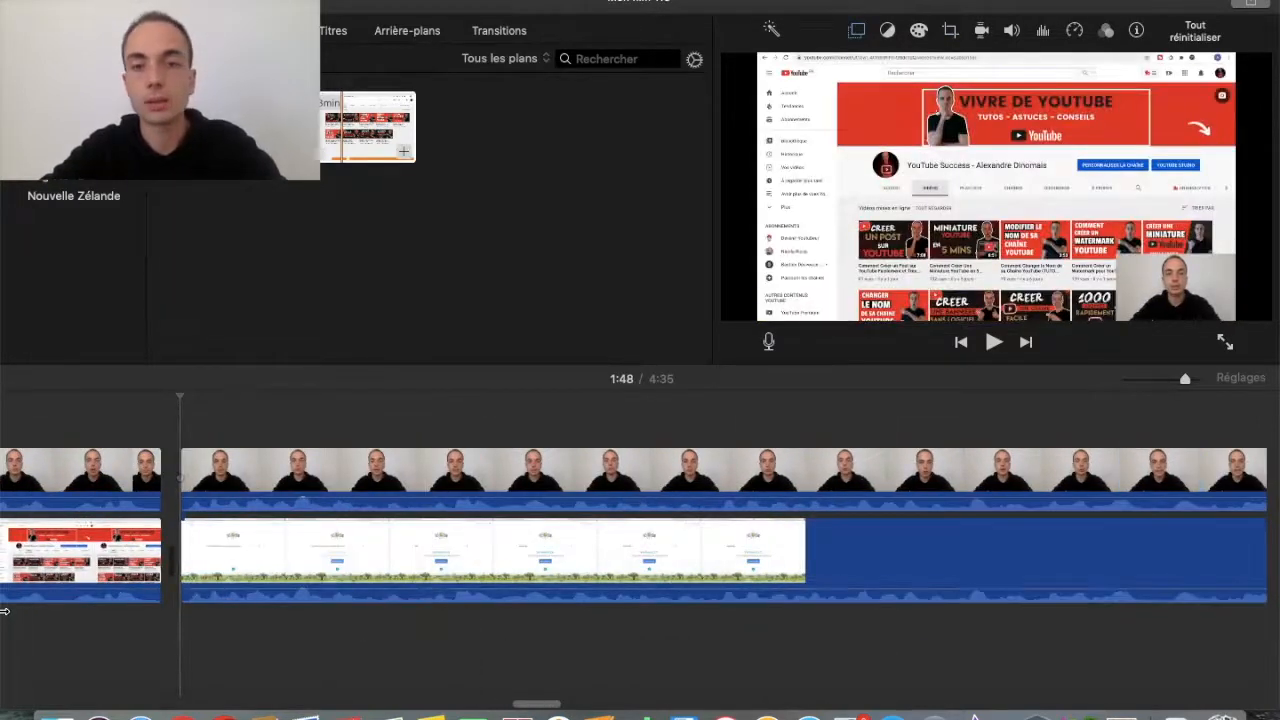
pyautogui.press('space')
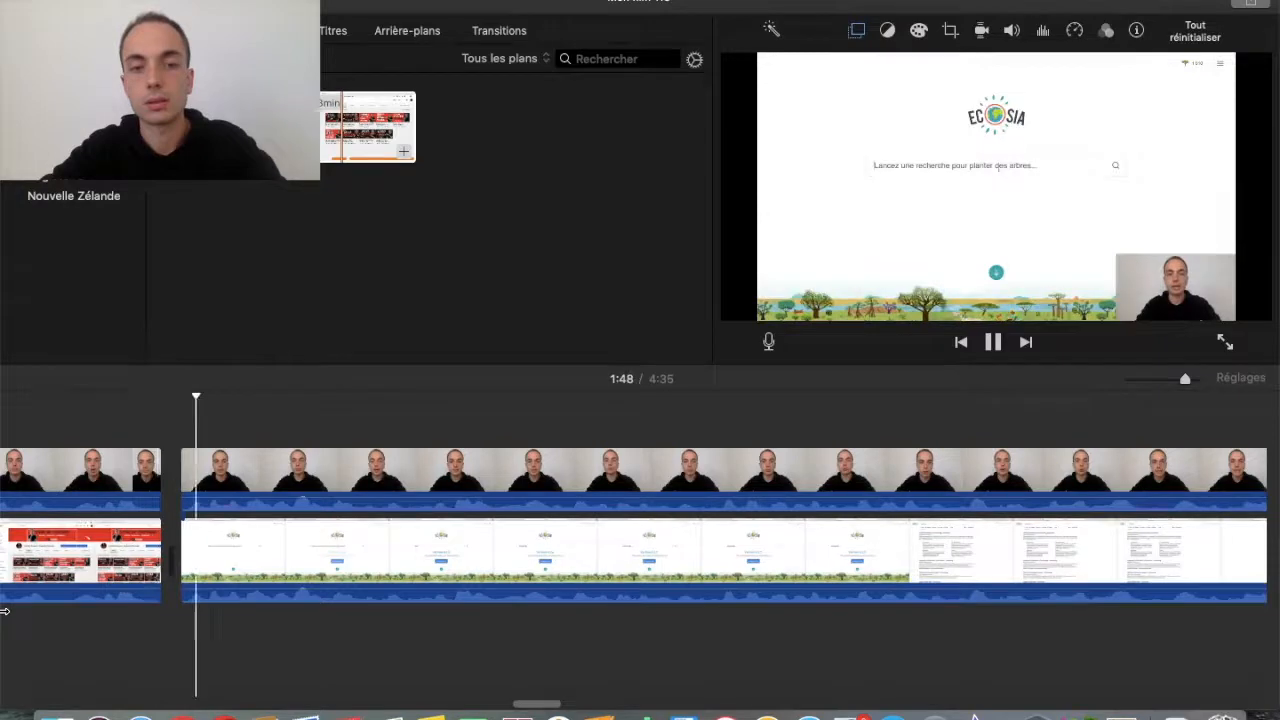
# - Find the pause at the end of the remove.bg page explanation and split the screen recording and webcam clip at 2:27
pyautogui.moveTo(1185, 378); pyautogui.dragTo(1162, 378)
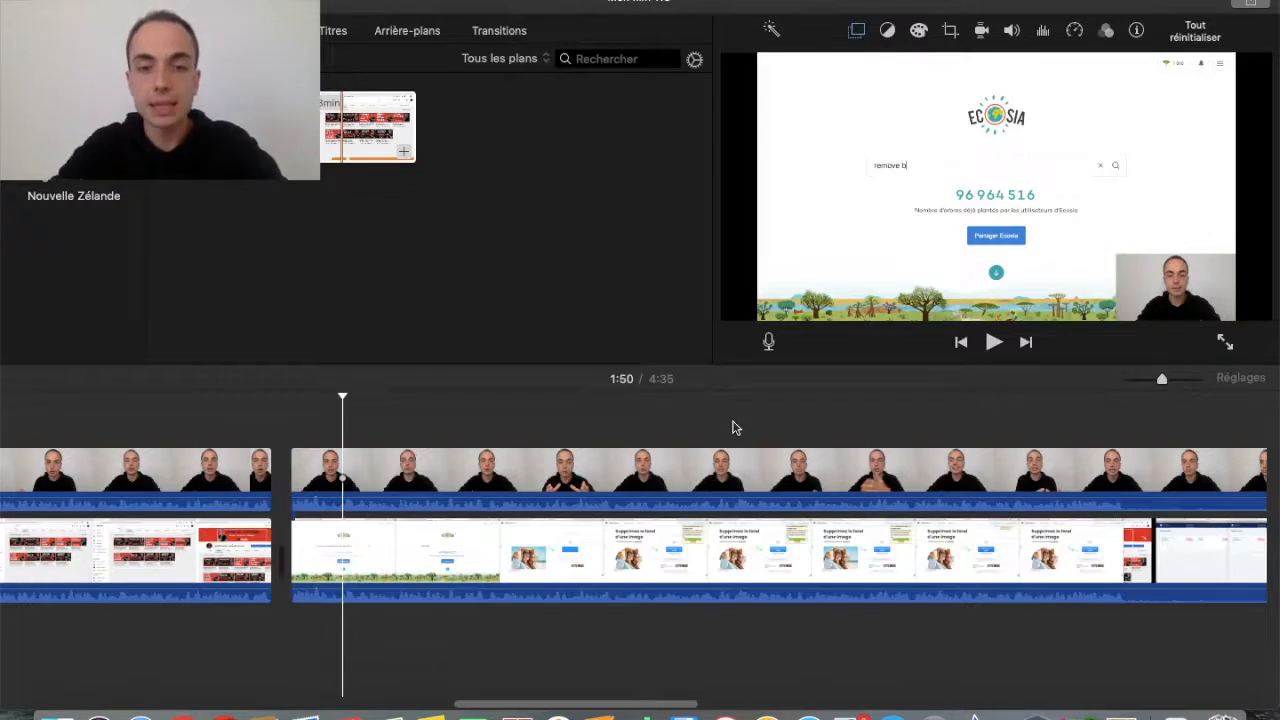
pyautogui.hscroll(8, 733, 428)
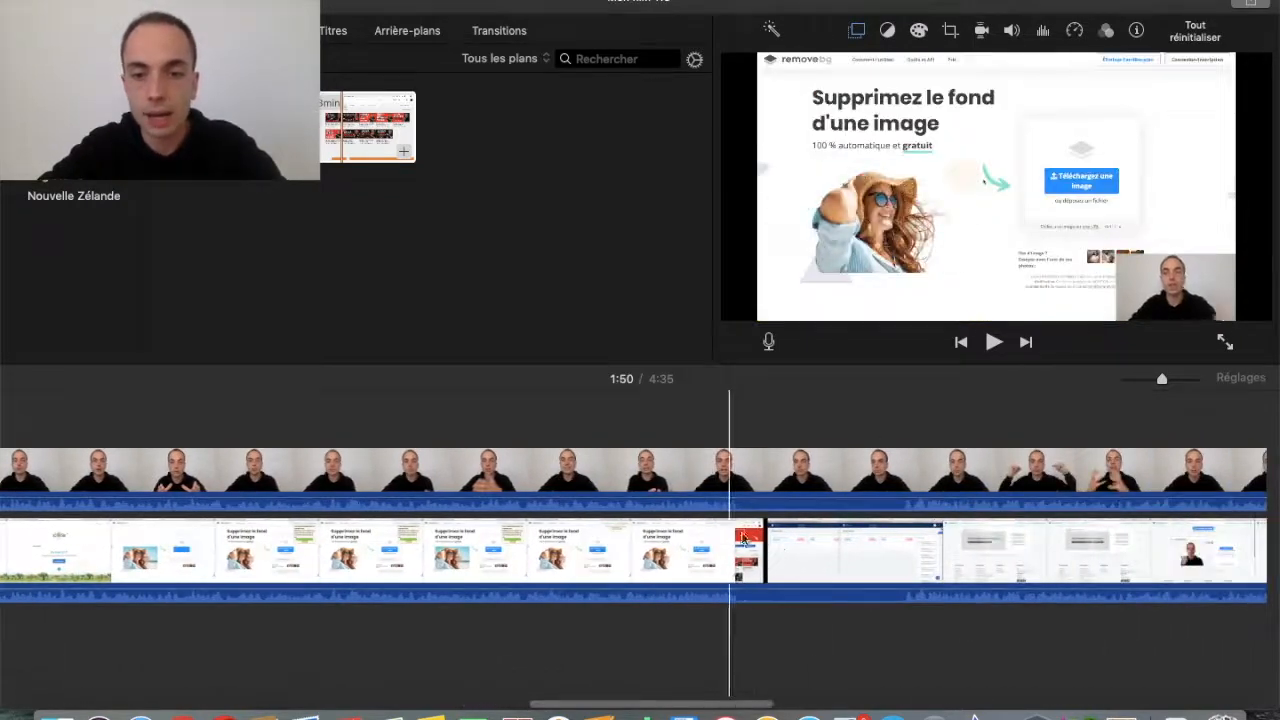
pyautogui.click(741, 555)
pyautogui.click(1190, 381)
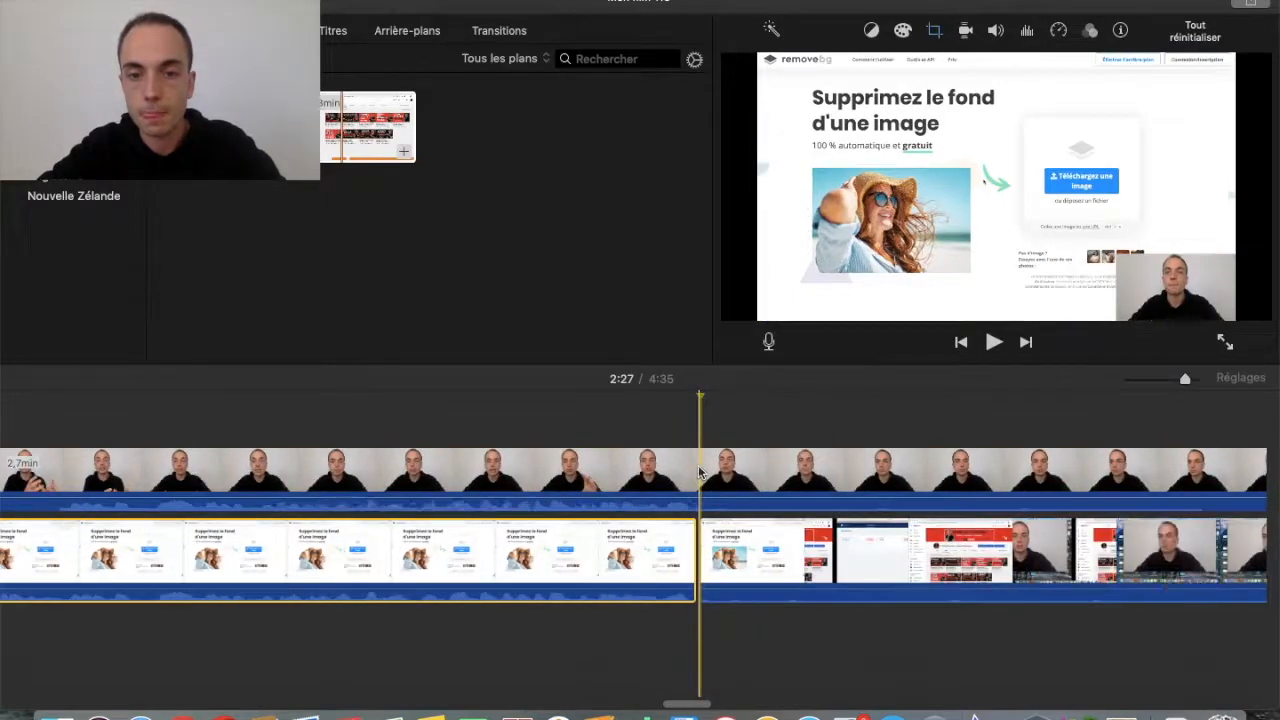
# - Split both tracks at 2:35, where the image is dropped onto remove.bg, and delete the pieces between 2:27 and 2:35
pyautogui.hscroll(12, 847, 531)
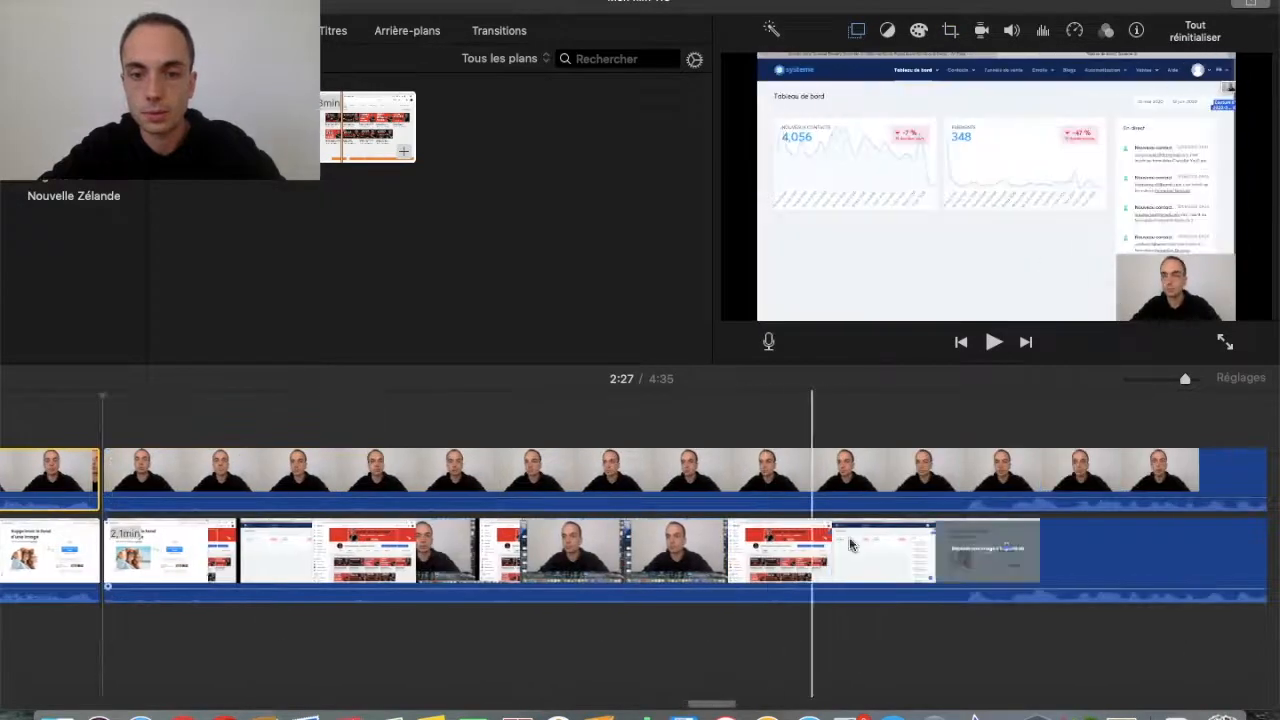
pyautogui.click(958, 552)
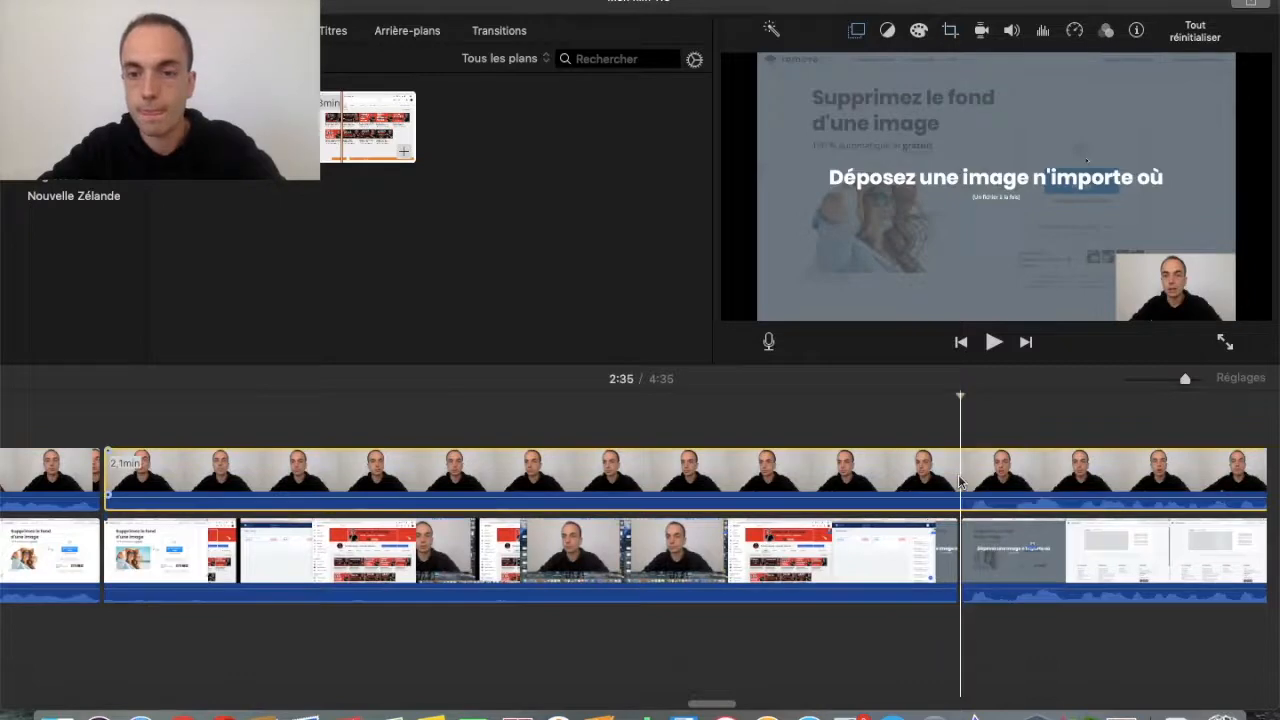
pyautogui.click(857, 563)
pyautogui.press('Delete')
# - Raise the sound volume and play the passage across the 2:27 join to check the cut
pyautogui.hscroll(-3, 857, 569)
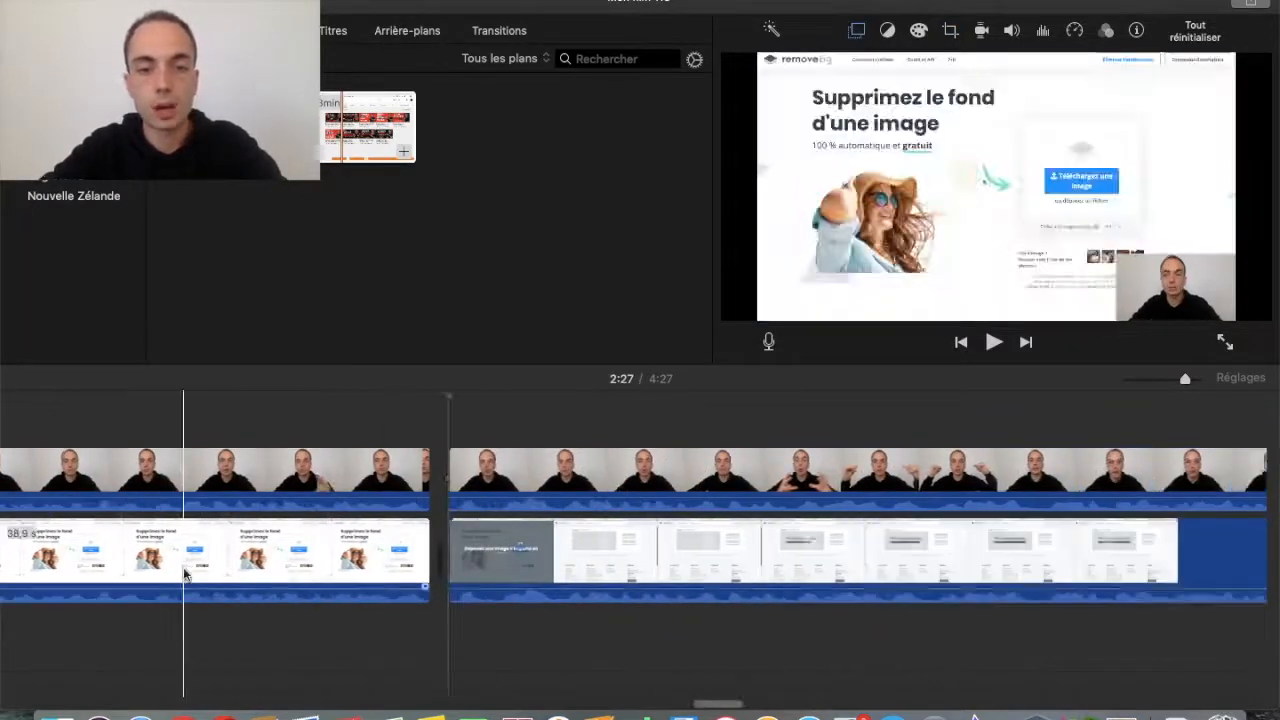
pyautogui.press('XF86AudioRaiseVolume')
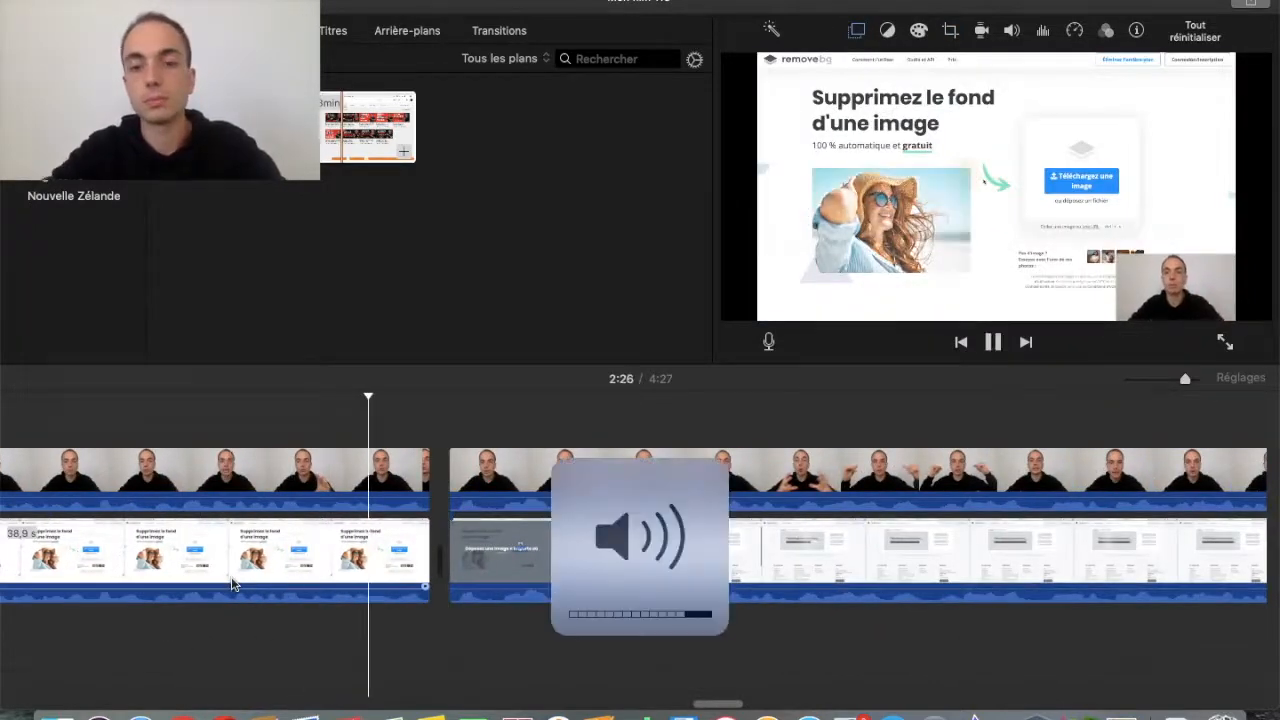
pyautogui.hscroll(4, 1157, 407)
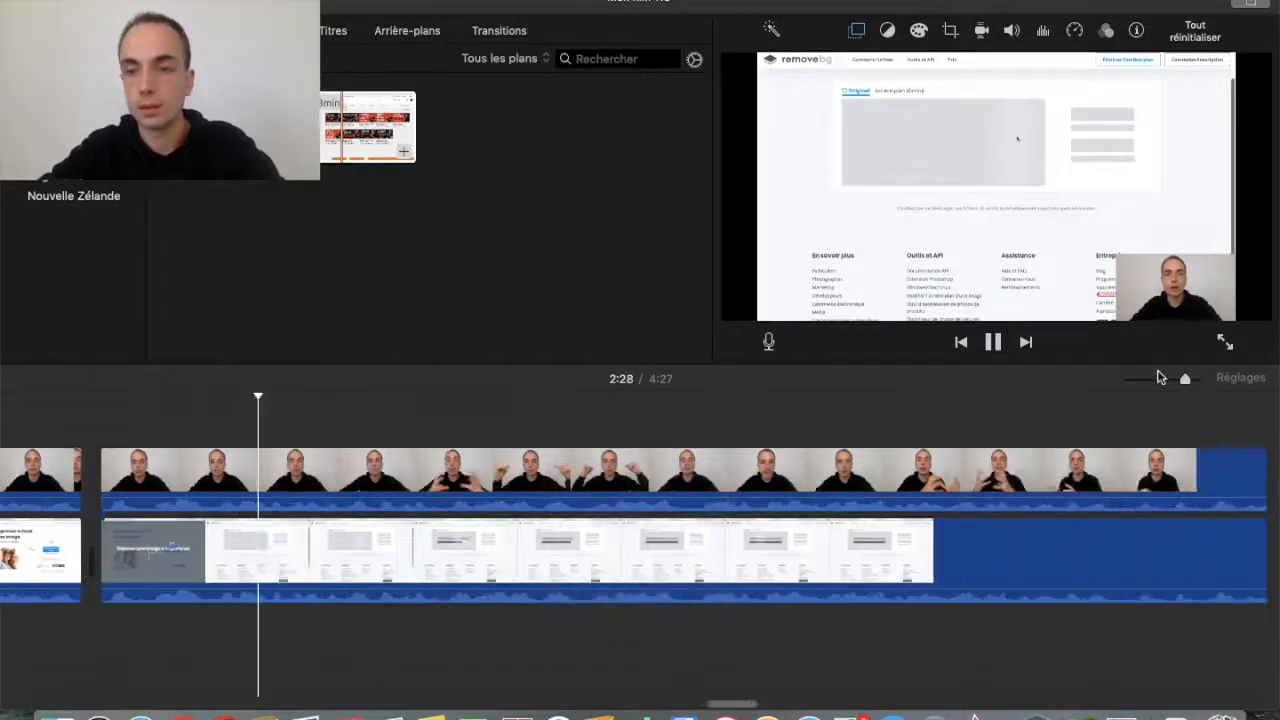
# - Find the long silence after the background-free image is downloaded and split both tracks at 3:04, where the speech resumes
pyautogui.click(1160, 378)
pyautogui.click(810, 423)
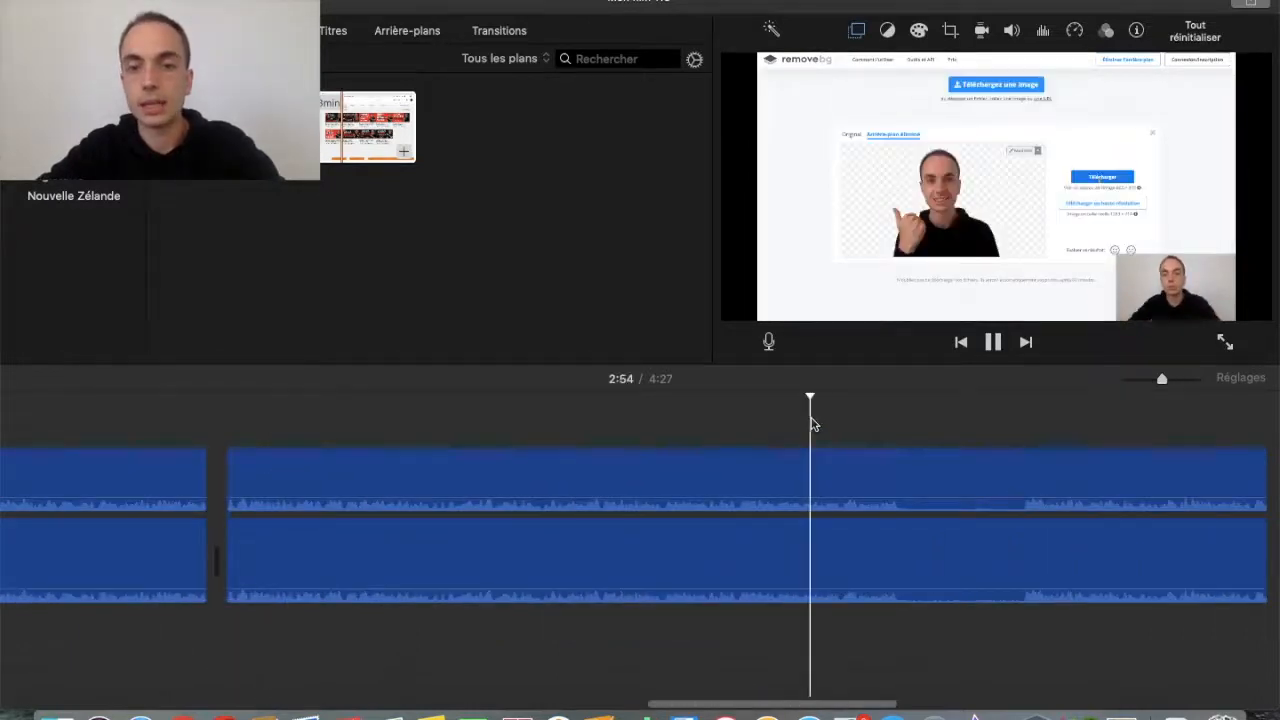
pyautogui.hscroll(3, 1212, 385)
pyautogui.click(1184, 379)
pyautogui.hscroll(3, 900, 445)
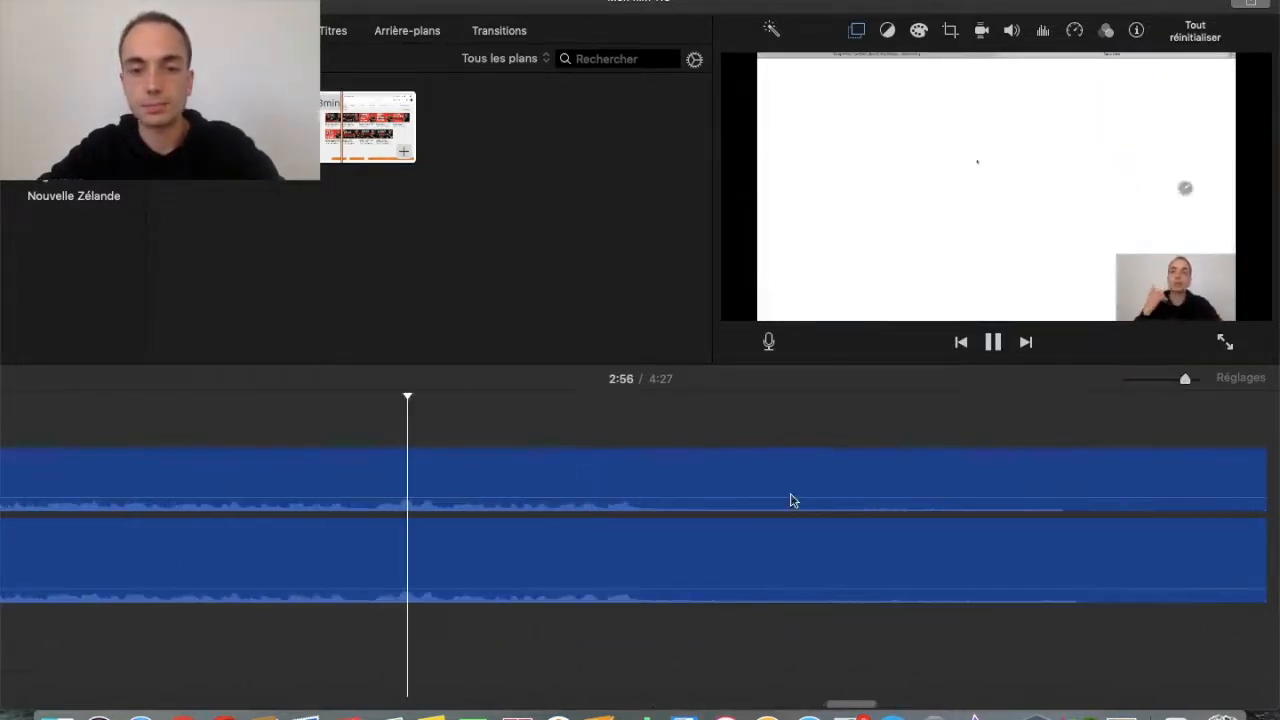
pyautogui.press('space')
pyautogui.hscroll(3, 700, 551)
pyautogui.click(526, 563)
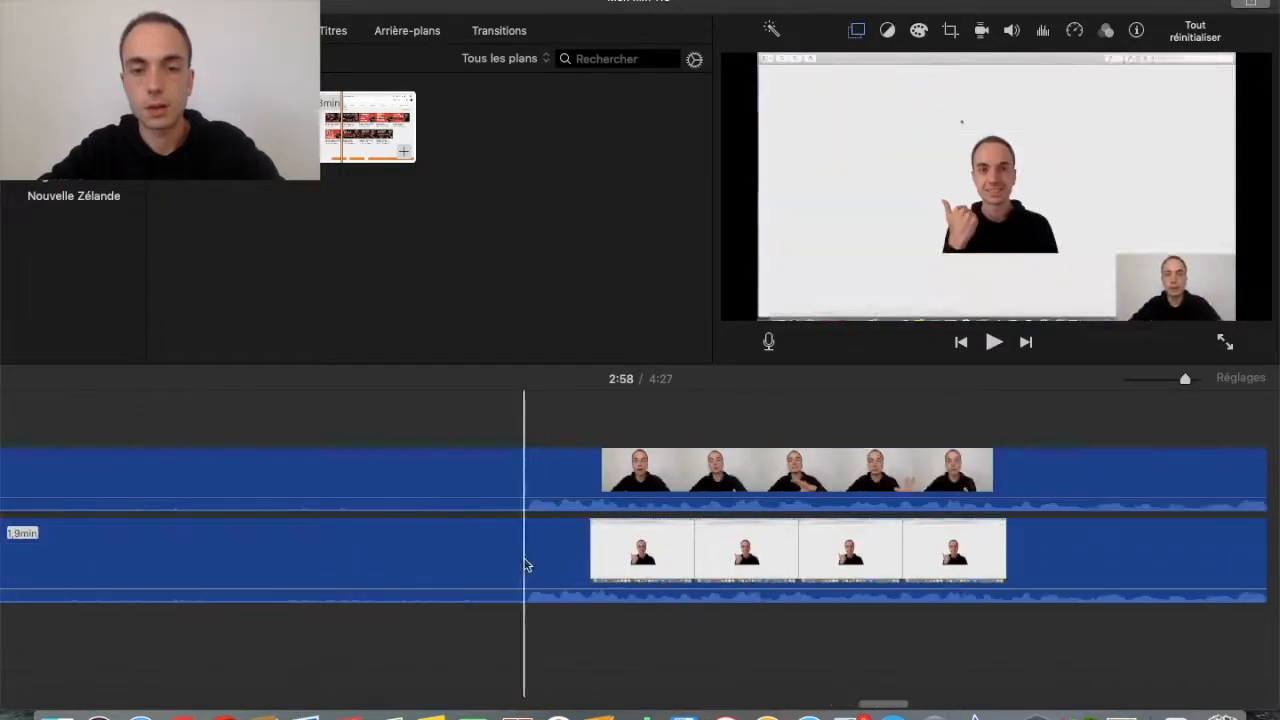
pyautogui.press('space')
pyautogui.click(522, 564)
pyautogui.click(526, 479)
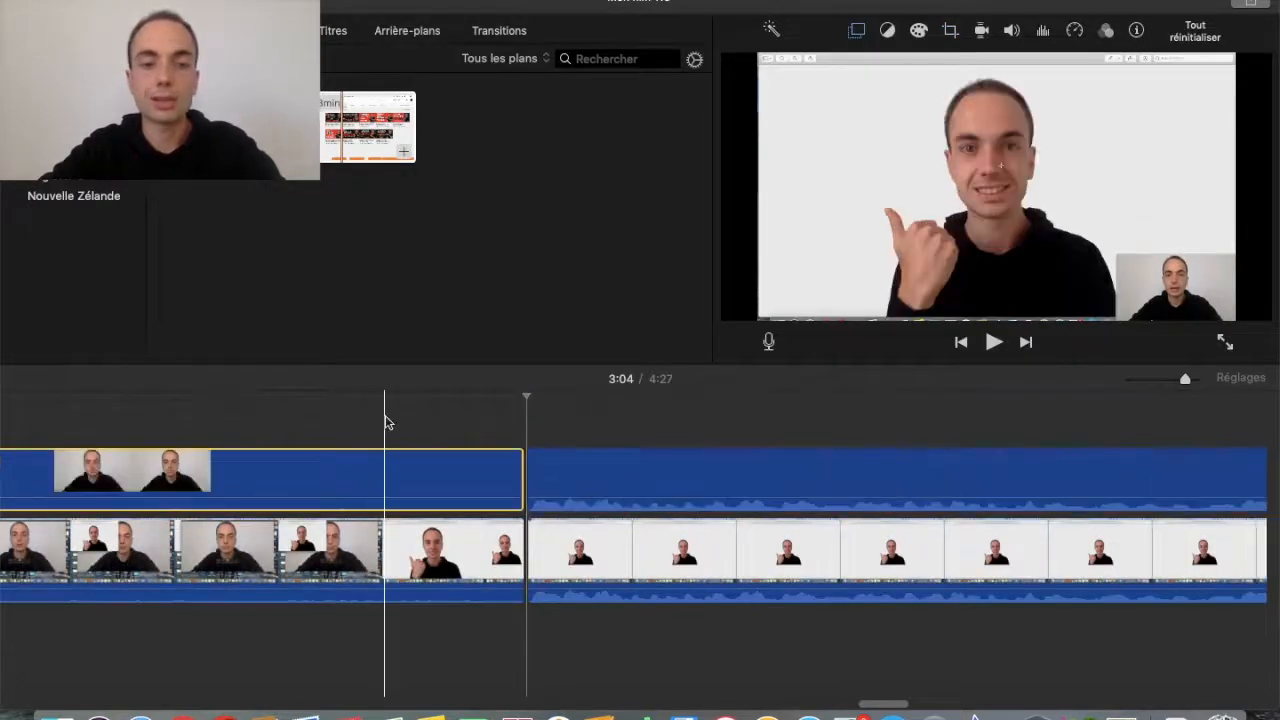
# - Split the screen recording and webcam clip at 2:56, where the speech stops, and delete the pieces up to the 3:04 cut
pyautogui.hscroll(-5, 385, 420)
pyautogui.press('space')
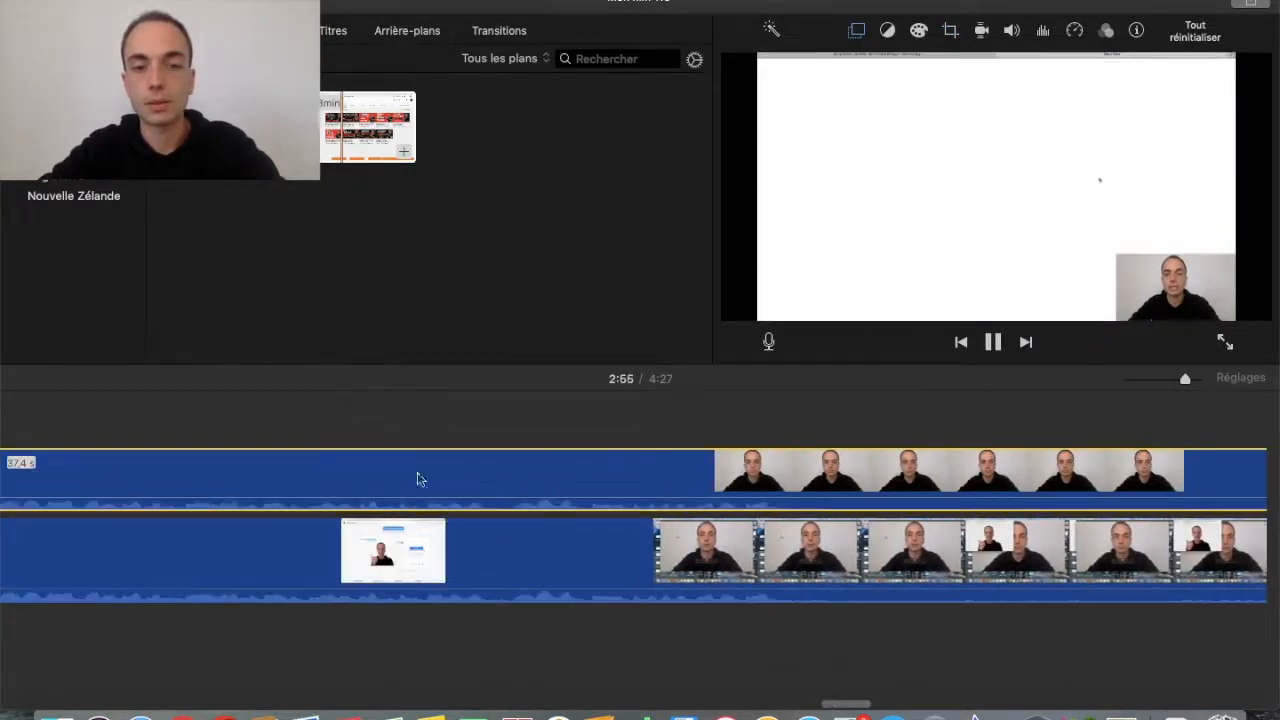
pyautogui.click(502, 544)
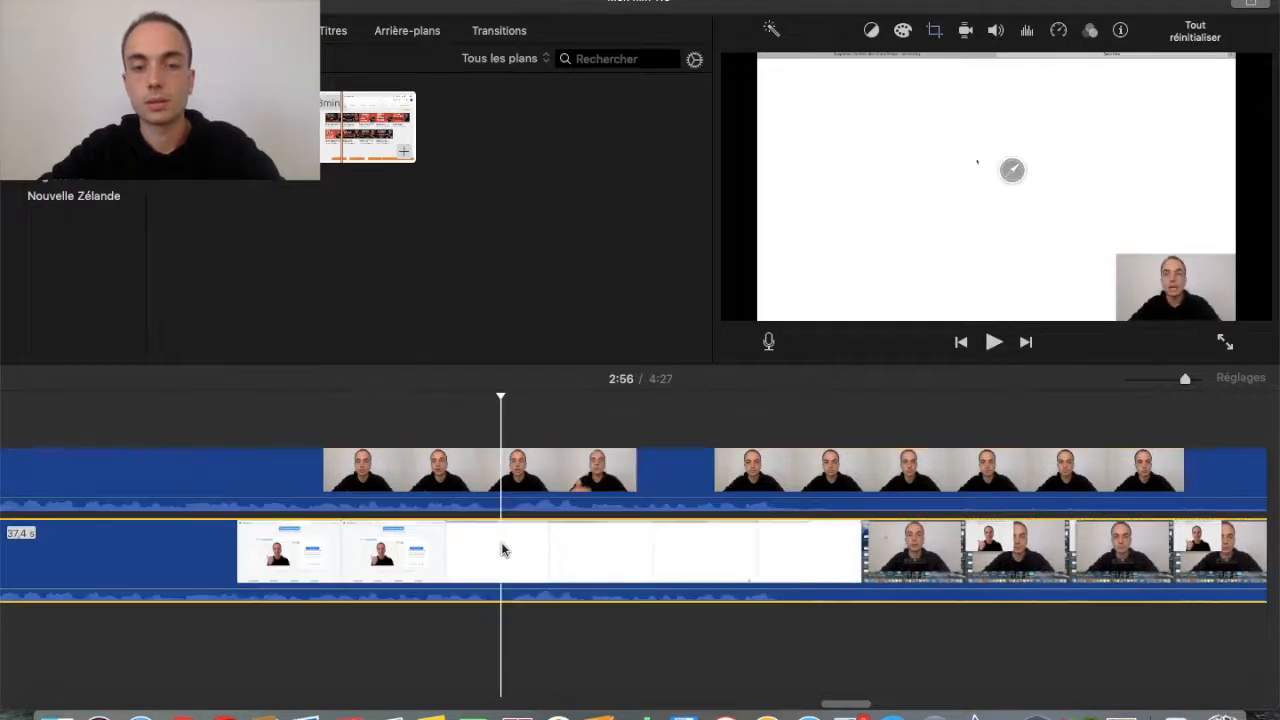
pyautogui.press('super+b')
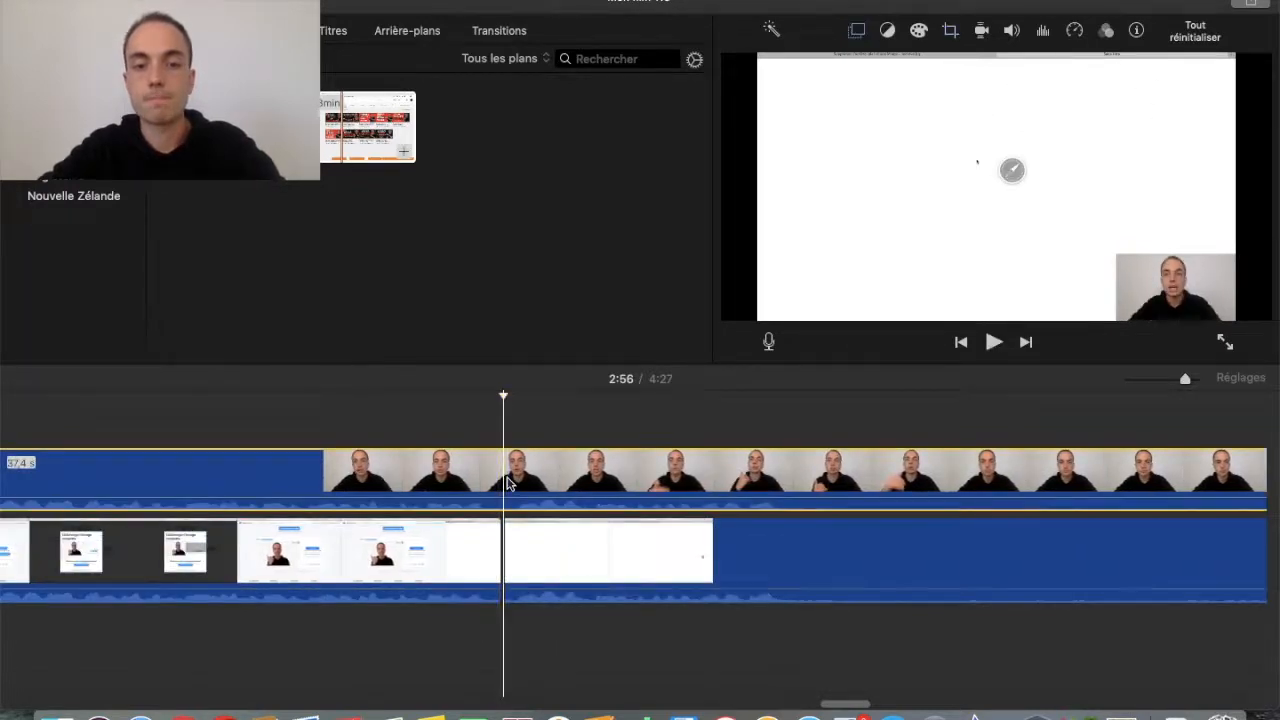
pyautogui.click(548, 548)
pyautogui.press('Delete')
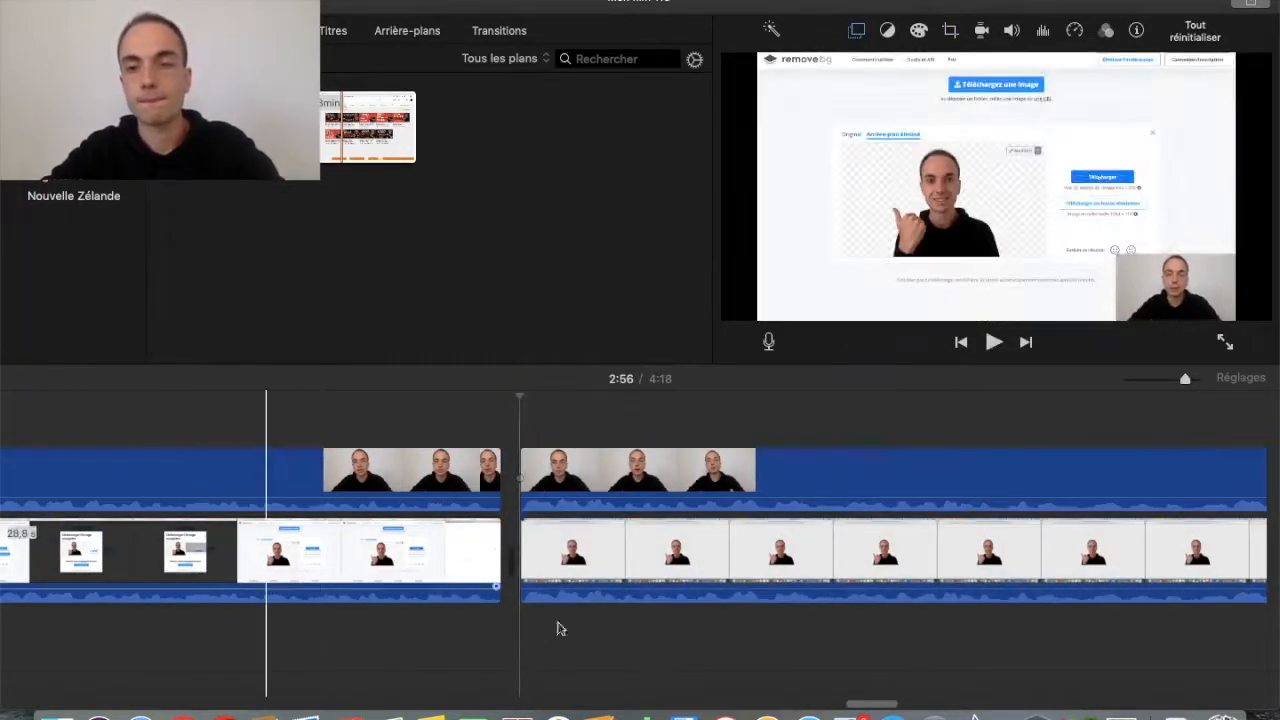
# - Play across the 2:56 join and split both the screen recording and the webcam clip at the next pause, at 3:30
pyautogui.press('space')
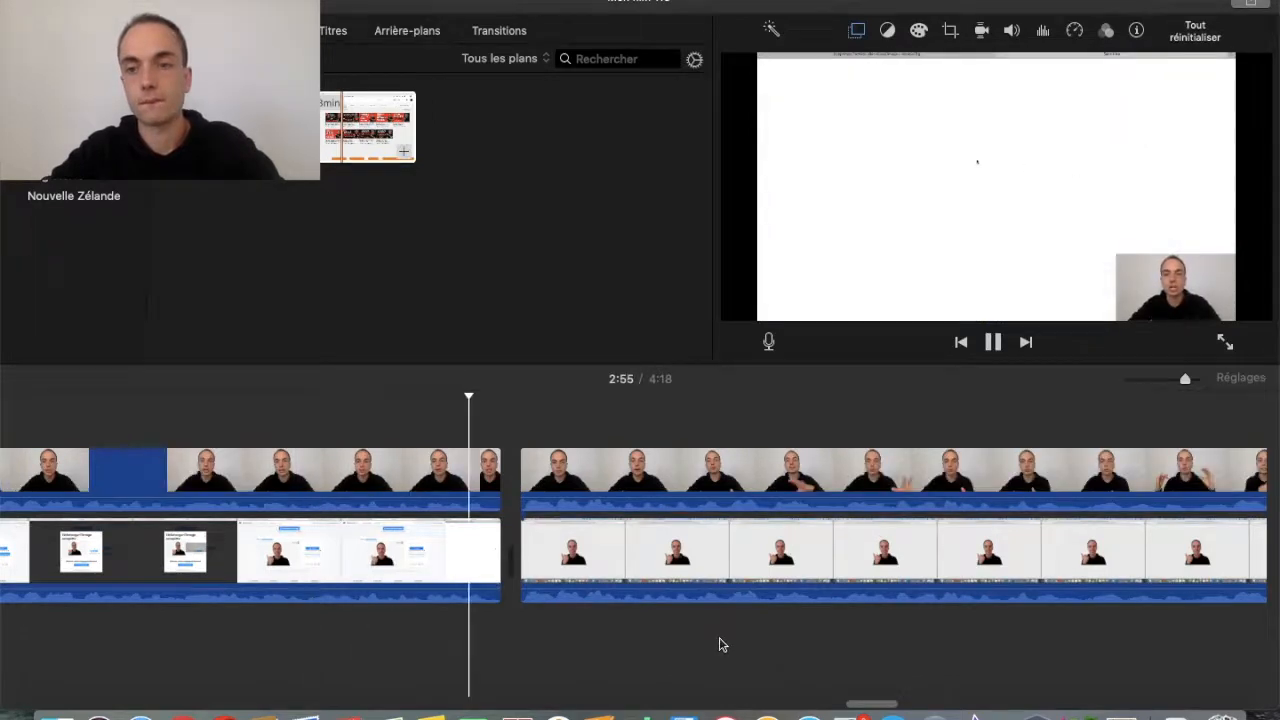
pyautogui.hscroll(5, 723, 645)
pyautogui.click(1172, 384)
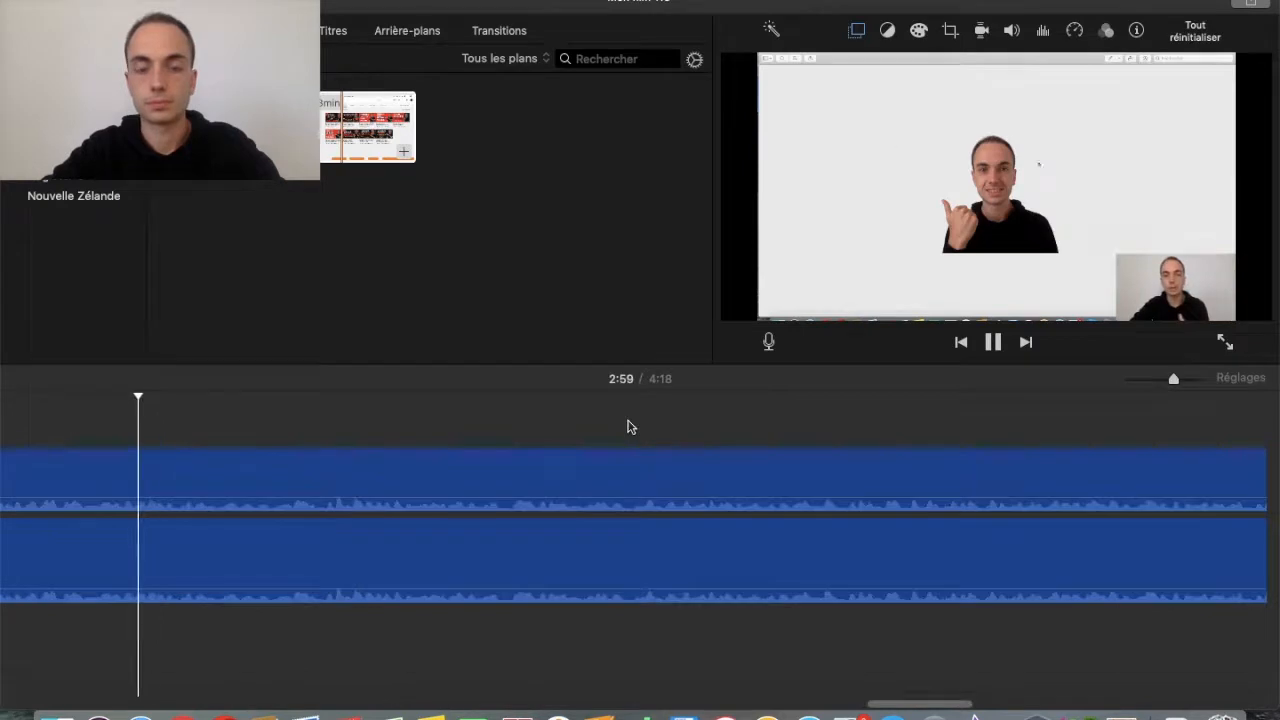
pyautogui.hscroll(10, 977, 427)
pyautogui.hscroll(10, 887, 430)
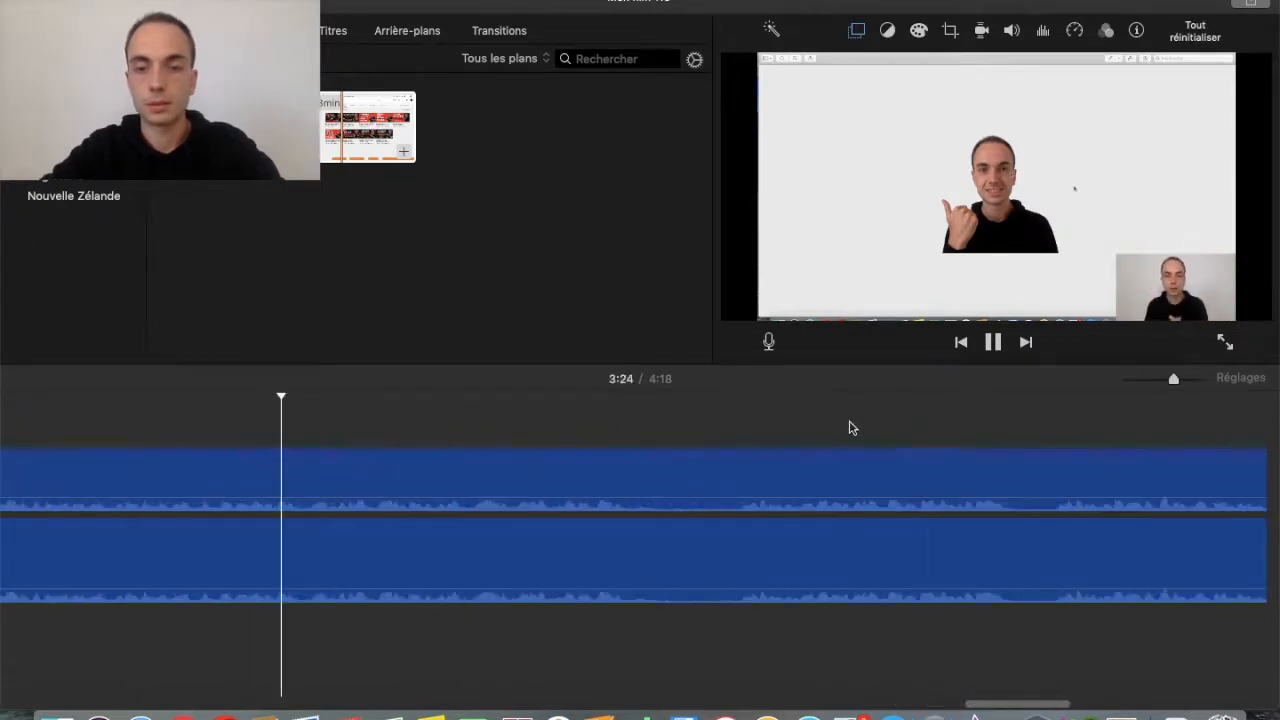
pyautogui.press('space')
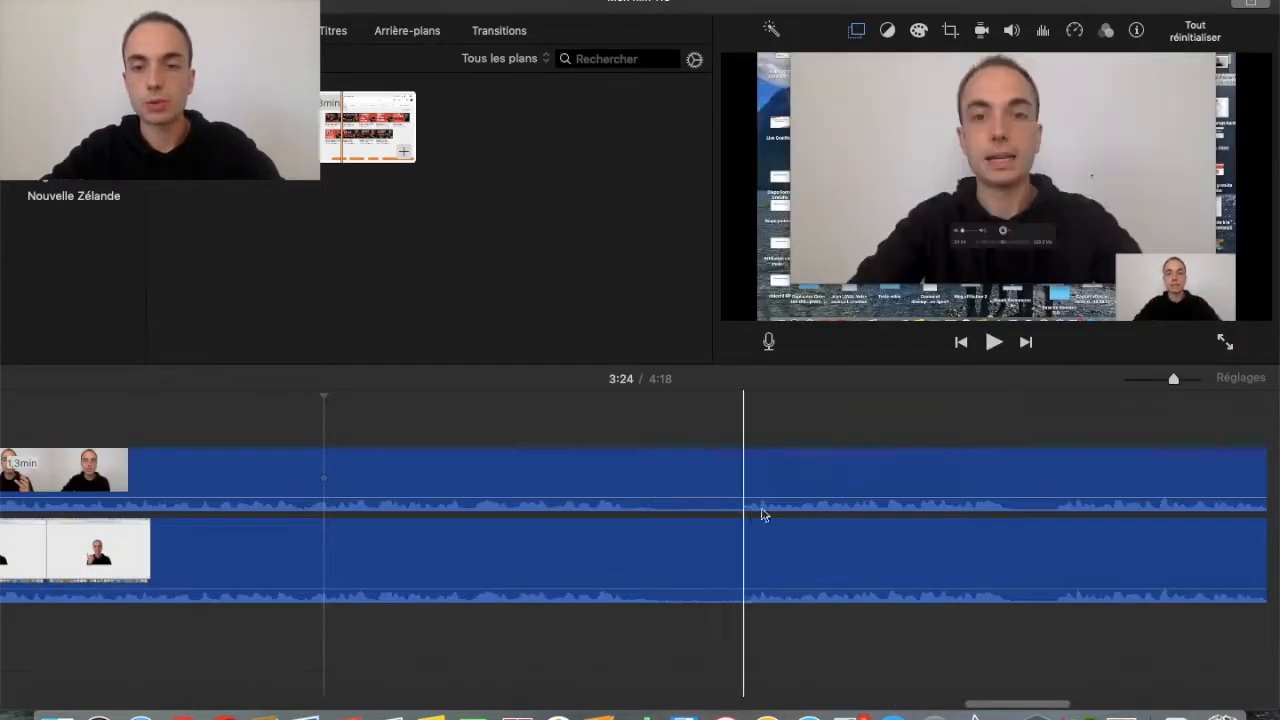
pyautogui.click(632, 548)
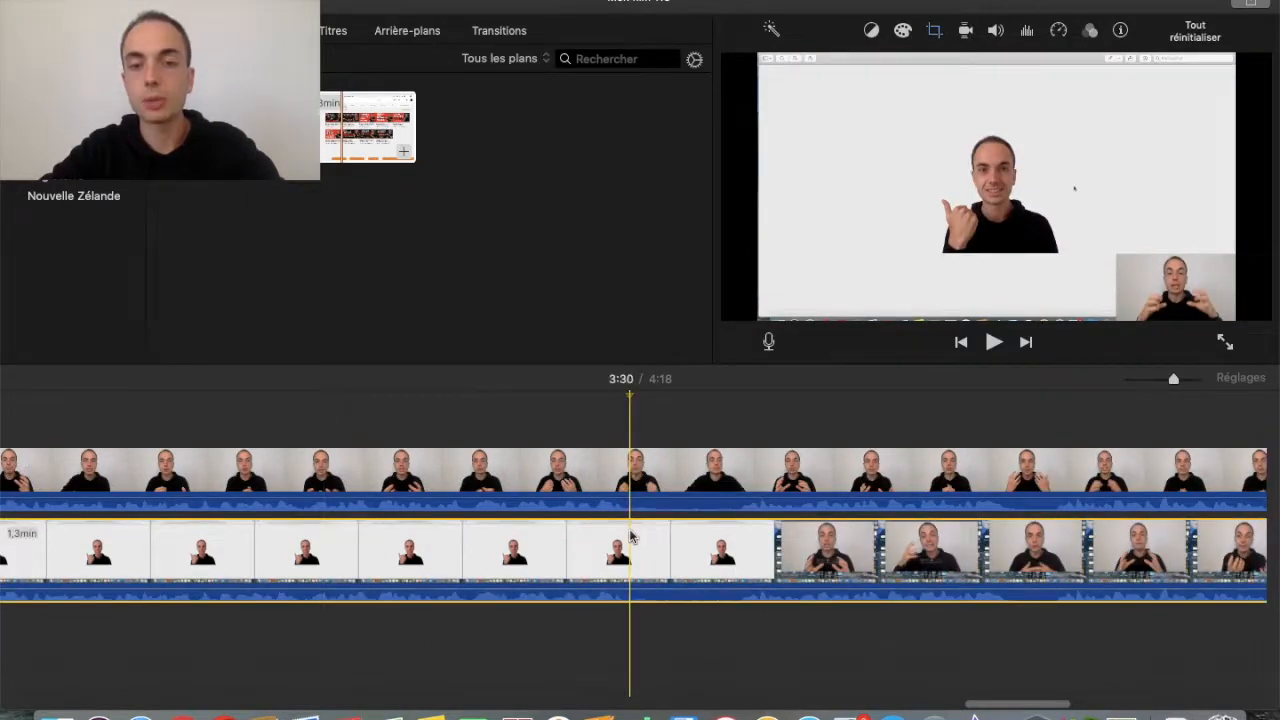
pyautogui.press('super+b')
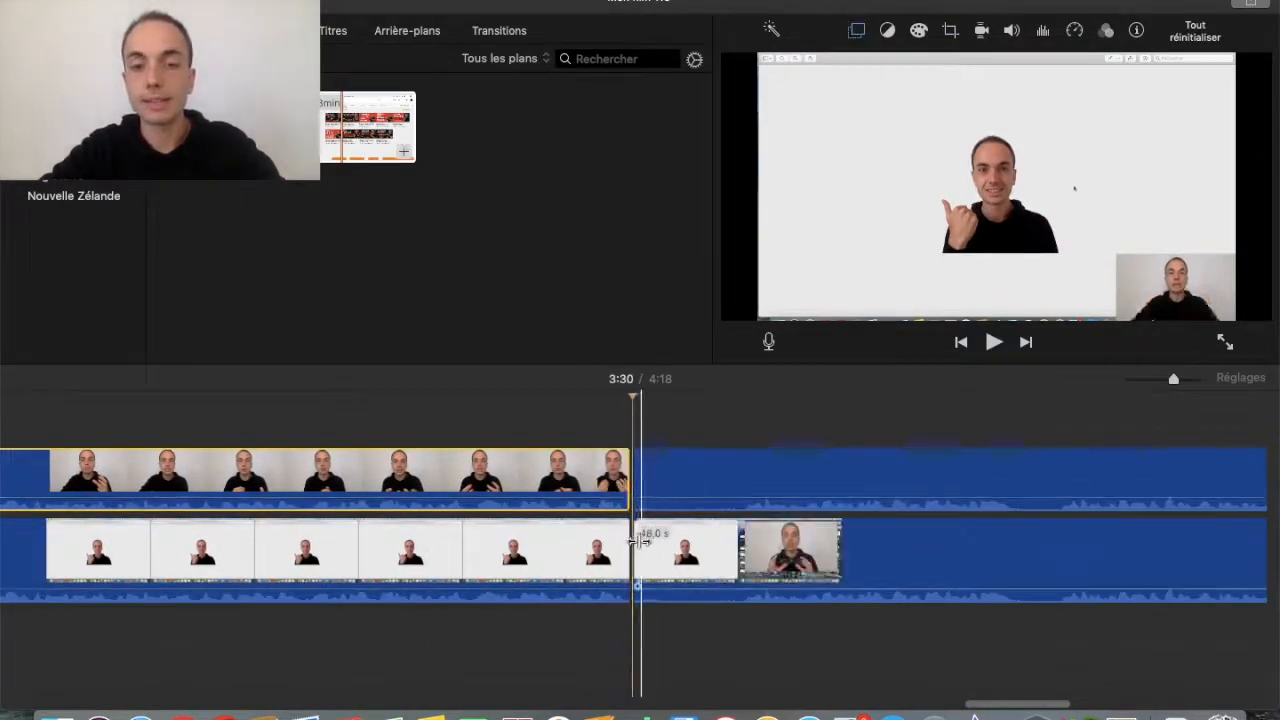
# - Change the webcam clip after 3:30 from picture-in-picture to full screen and place it on the main track directly after the cut
pyautogui.click(690, 480)
pyautogui.click(816, 64)
pyautogui.click(811, 86)
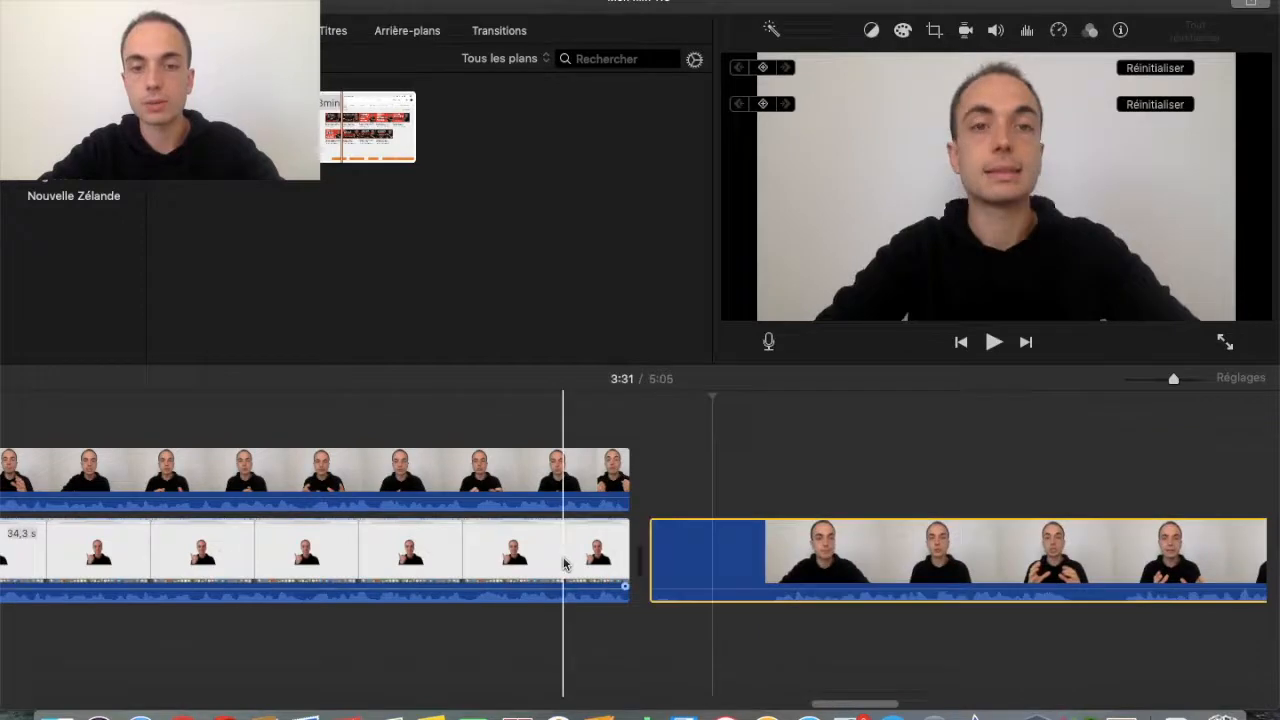
# - Play the start of the full-screen webcam clip, split it, and delete its first 7.9 s
pyautogui.hscroll(5, 814, 491)
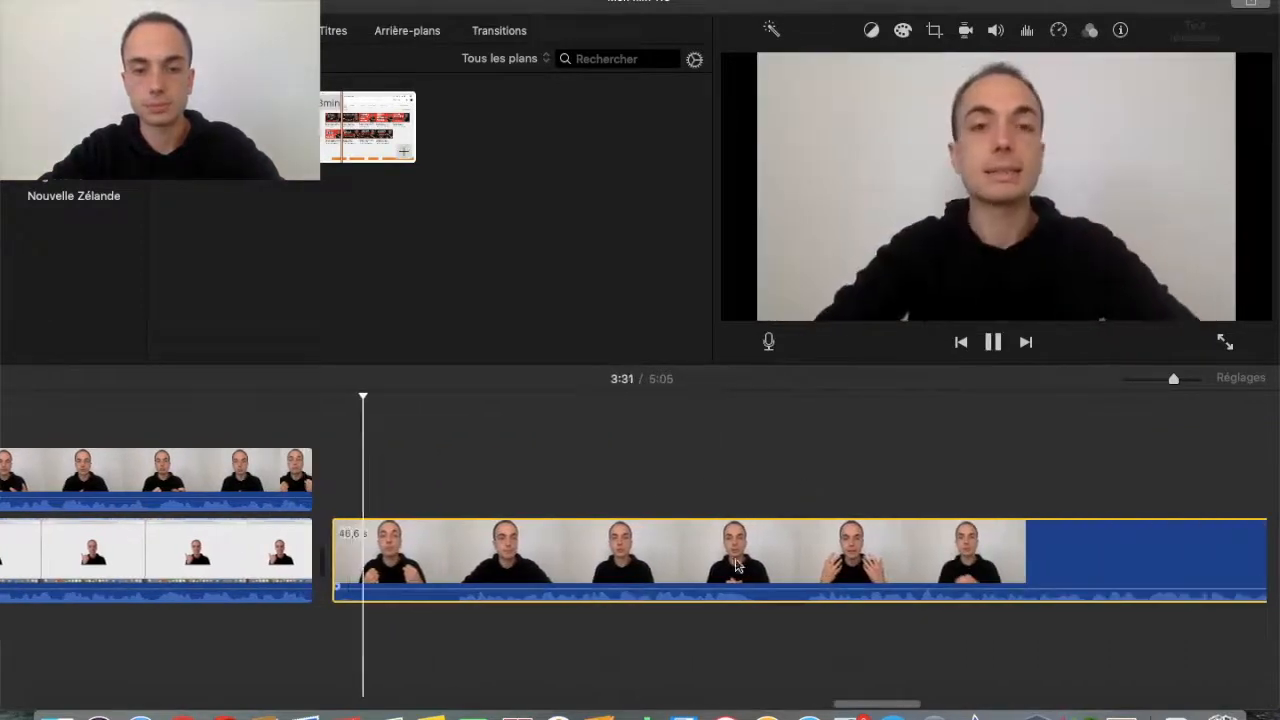
pyautogui.press('space')
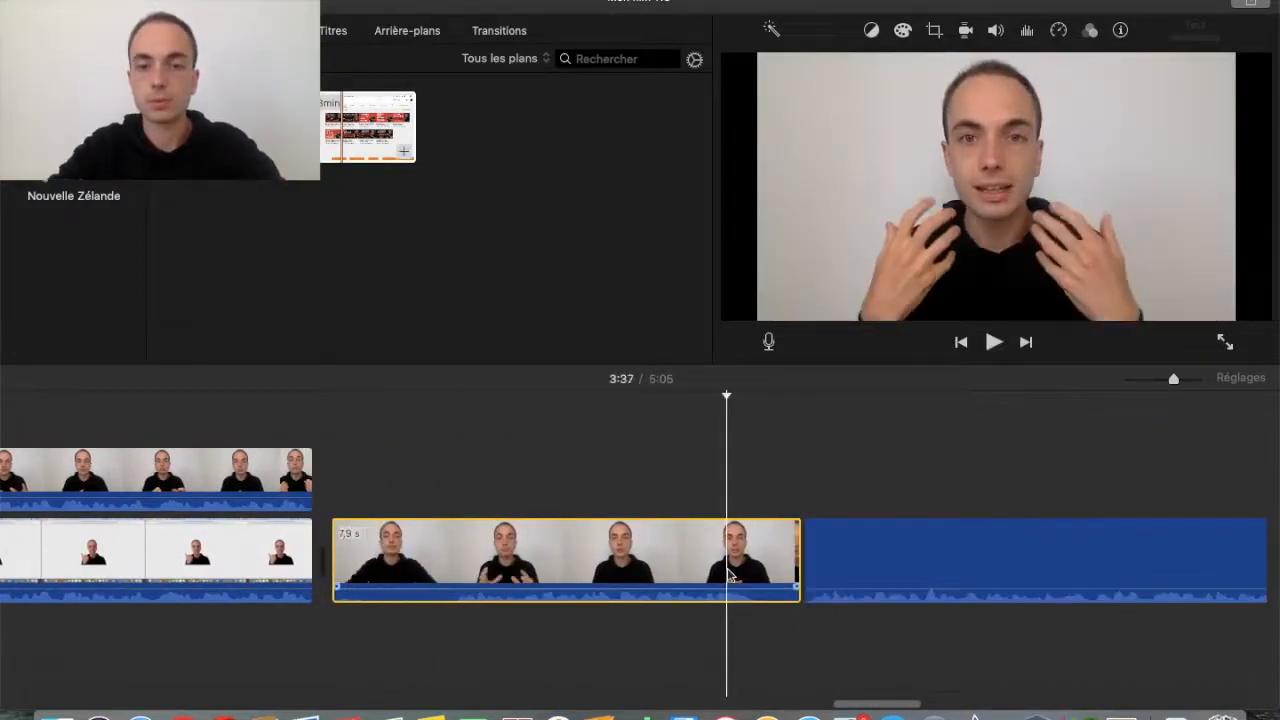
pyautogui.press('space')
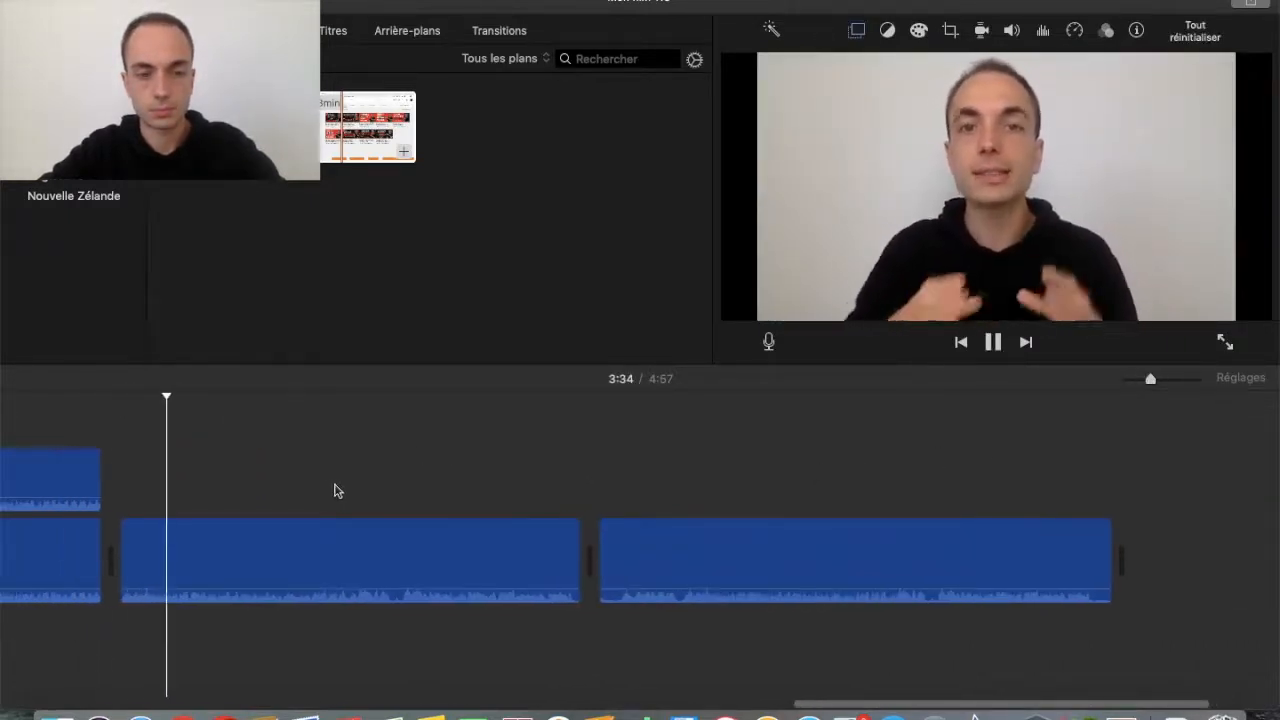
# - Find the pause in the full-screen webcam clip and split it at 3:54, where the speech resumes
pyautogui.click(345, 491)
pyautogui.moveTo(1150, 379); pyautogui.dragTo(1185, 379)
pyautogui.click(857, 568)
pyautogui.press('super+b')
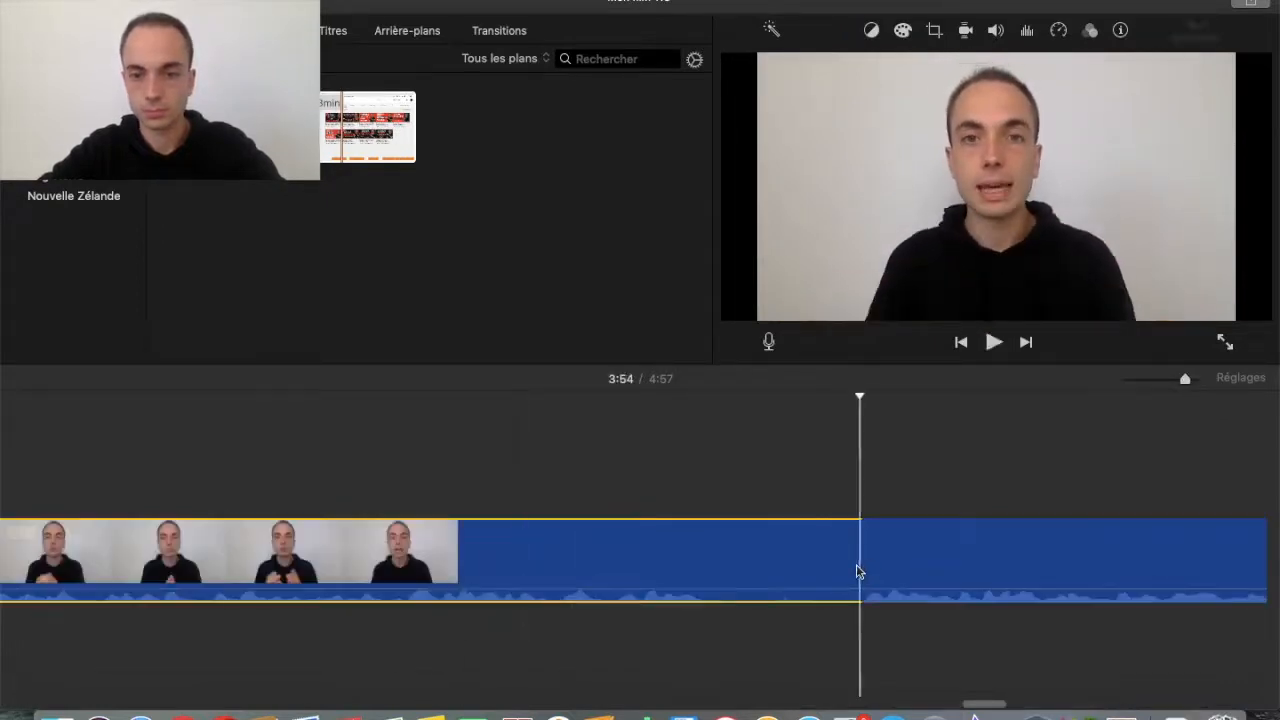
# - Split the webcam clip again at 3:50, delete the piece up to the 3:54 cut, and play across the join
pyautogui.press('space')
pyautogui.click(248, 511)
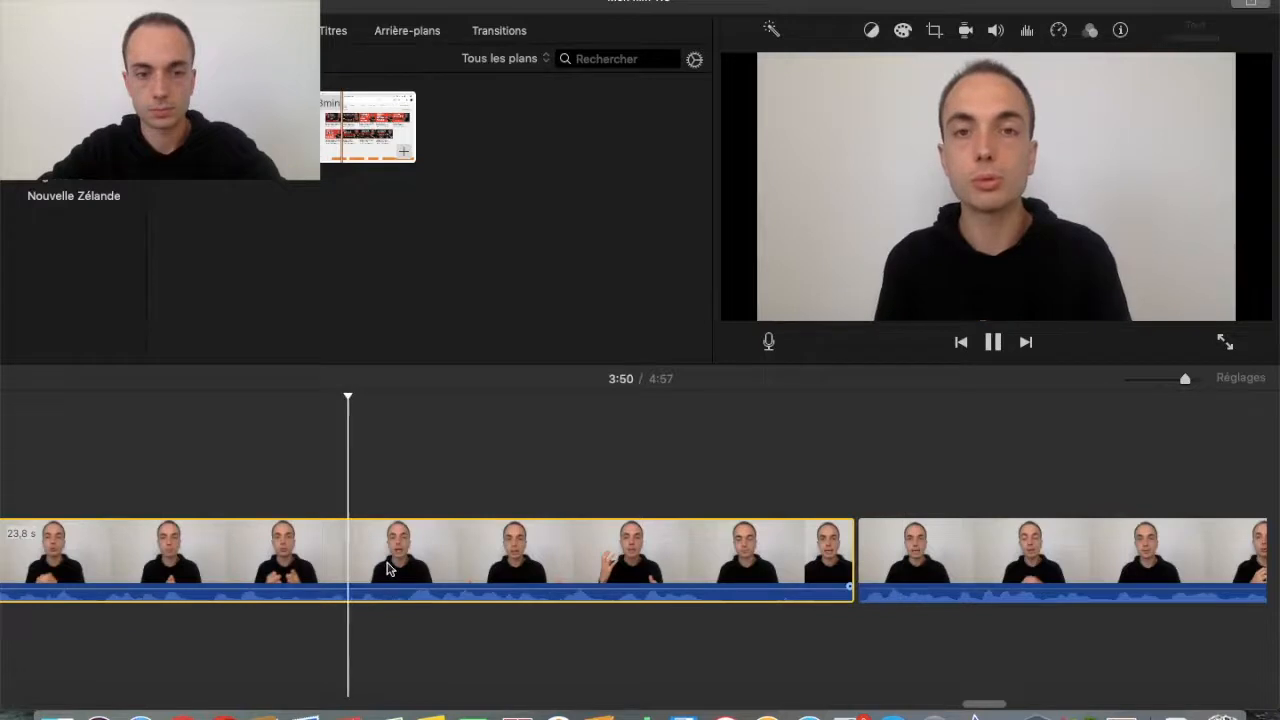
pyautogui.press('super+b')
pyautogui.click(466, 566)
pyautogui.press('Delete')
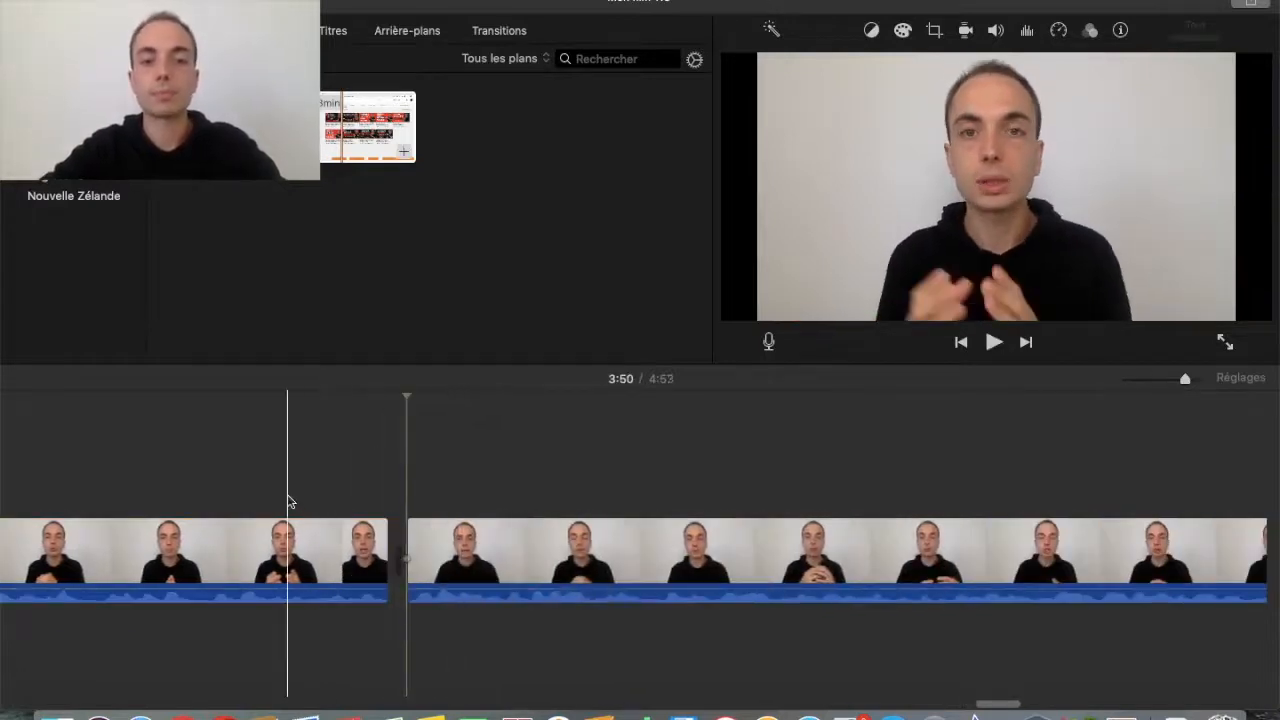
pyautogui.press('space')
pyautogui.hscroll(5, 770, 488)
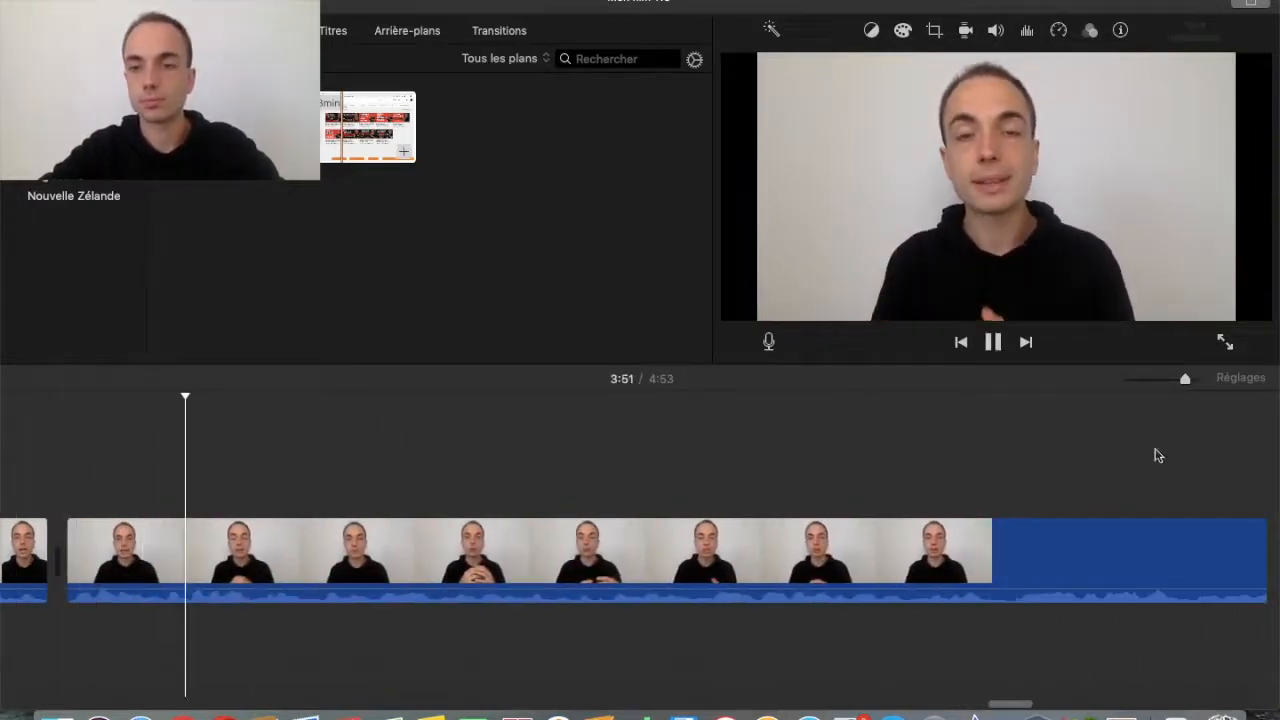
# - Split the final webcam clip at 4:03, where the speech ends, and delete everything after the cut
pyautogui.hscroll(8, 1157, 453)
pyautogui.click(965, 452)
pyautogui.hscroll(10, 965, 452)
pyautogui.press('space')
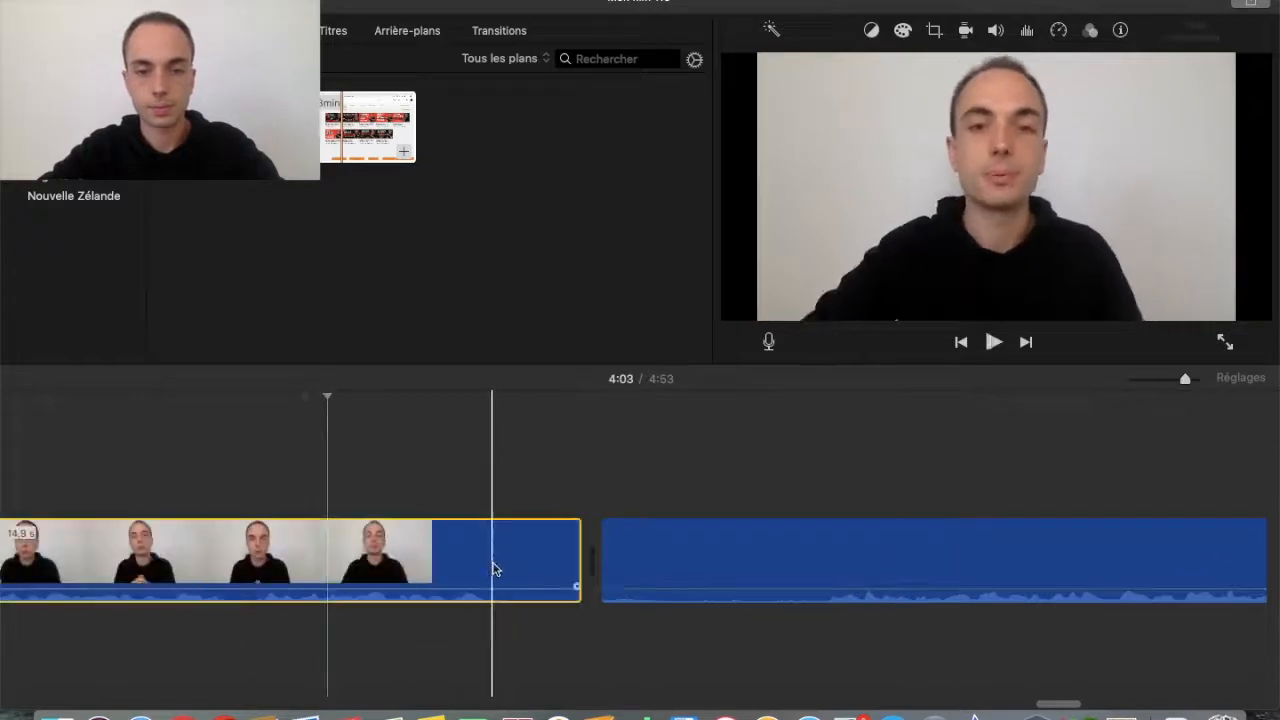
pyautogui.click(494, 567)
pyautogui.press('super+b')
pyautogui.moveTo(533, 479); pyautogui.dragTo(677, 576)
pyautogui.press('Delete')
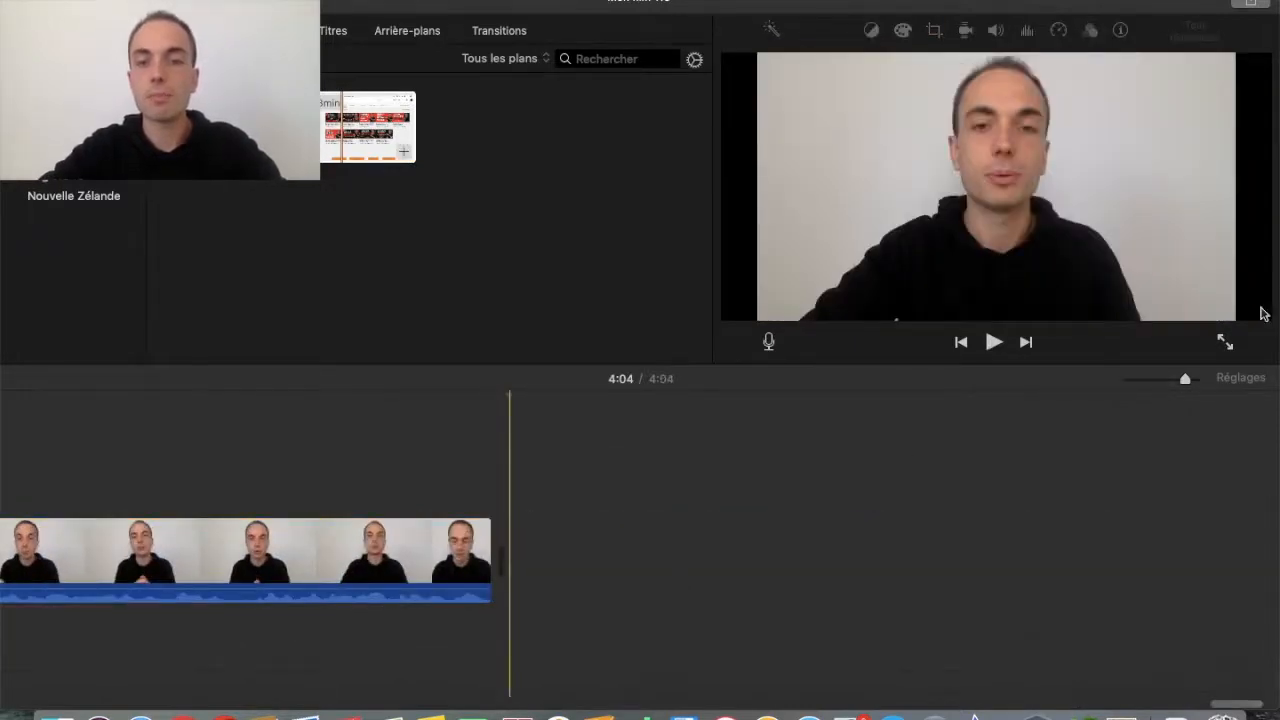
# - Detach the audio from the four screen-recording clips on the main track and delete the detached audio
pyautogui.moveTo(1180, 378); pyautogui.dragTo(1138, 379)
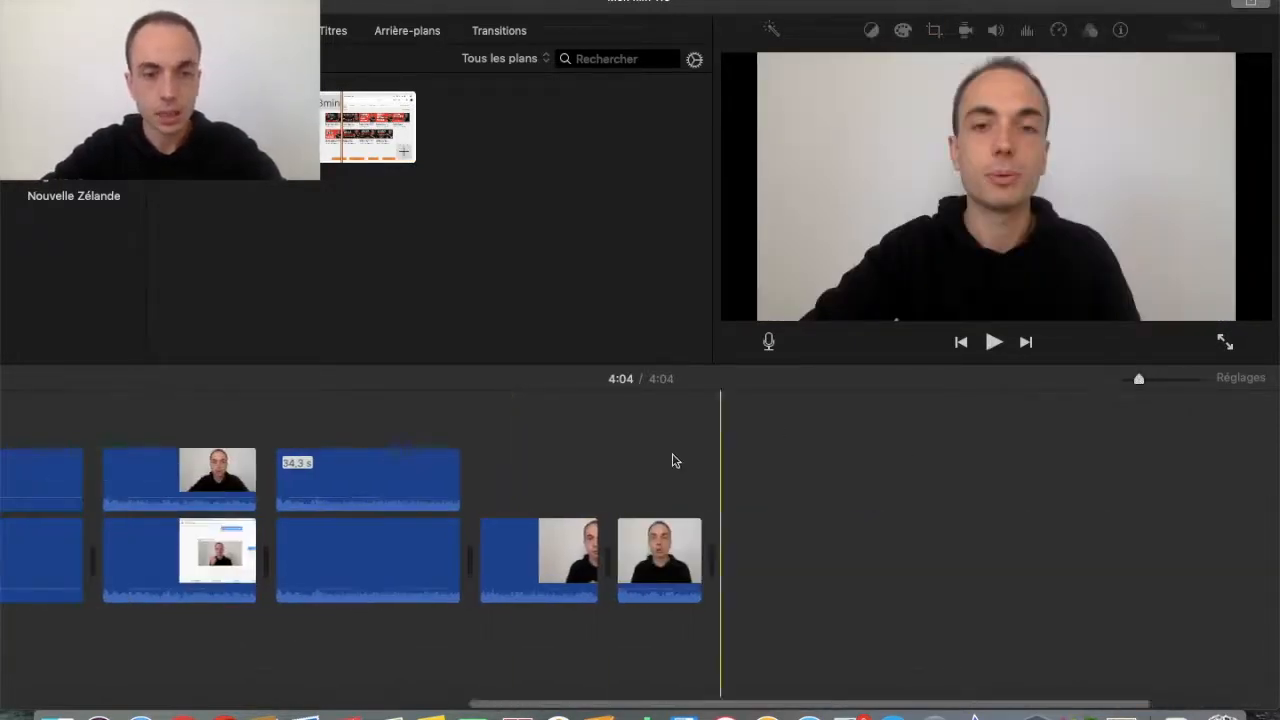
pyautogui.hscroll(-5, 741, 624)
pyautogui.moveTo(999, 625); pyautogui.dragTo(294, 517)
pyautogui.rightClick(436, 557)
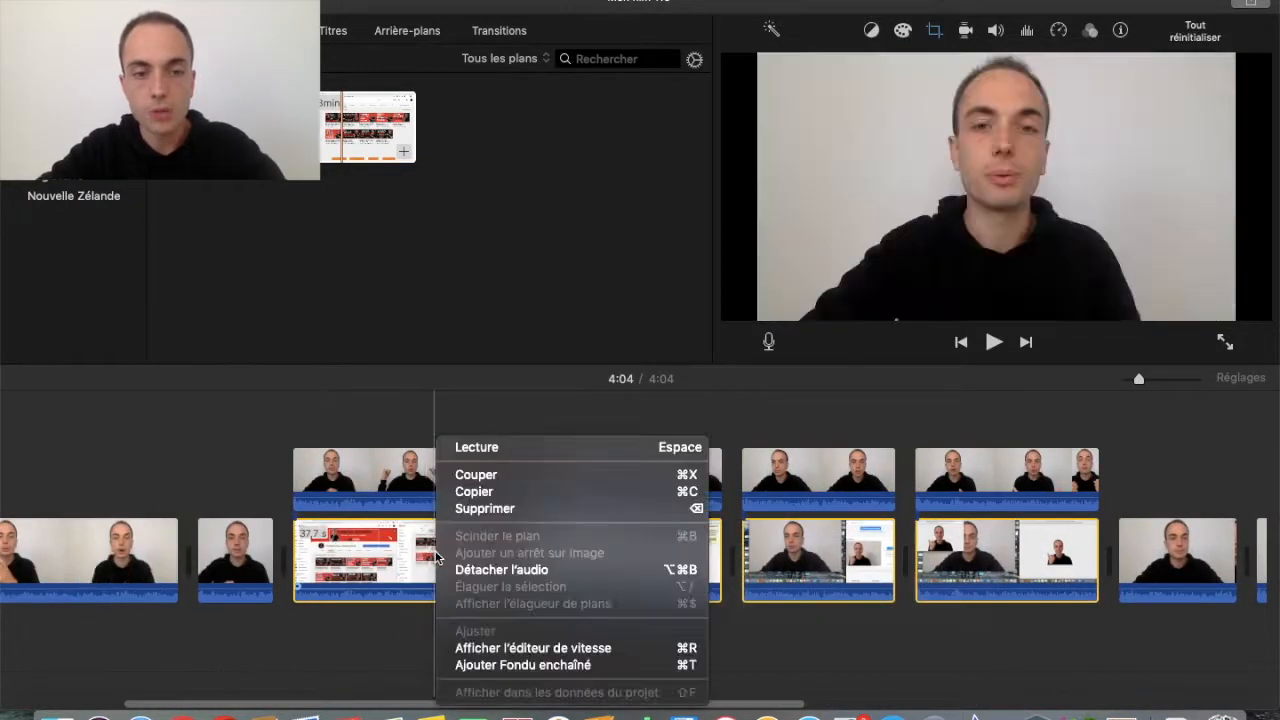
pyautogui.click(463, 570)
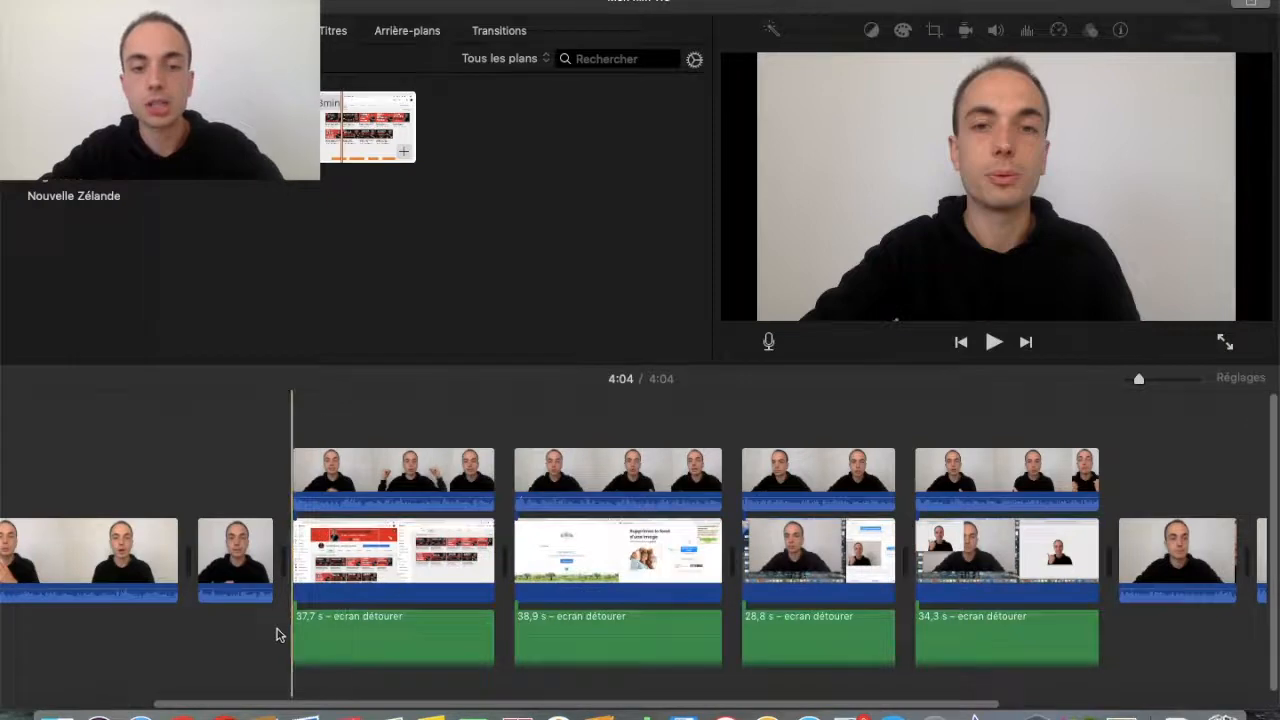
pyautogui.moveTo(258, 650); pyautogui.dragTo(1157, 623)
pyautogui.press('Delete')
pyautogui.hscroll(-5, 291, 560)
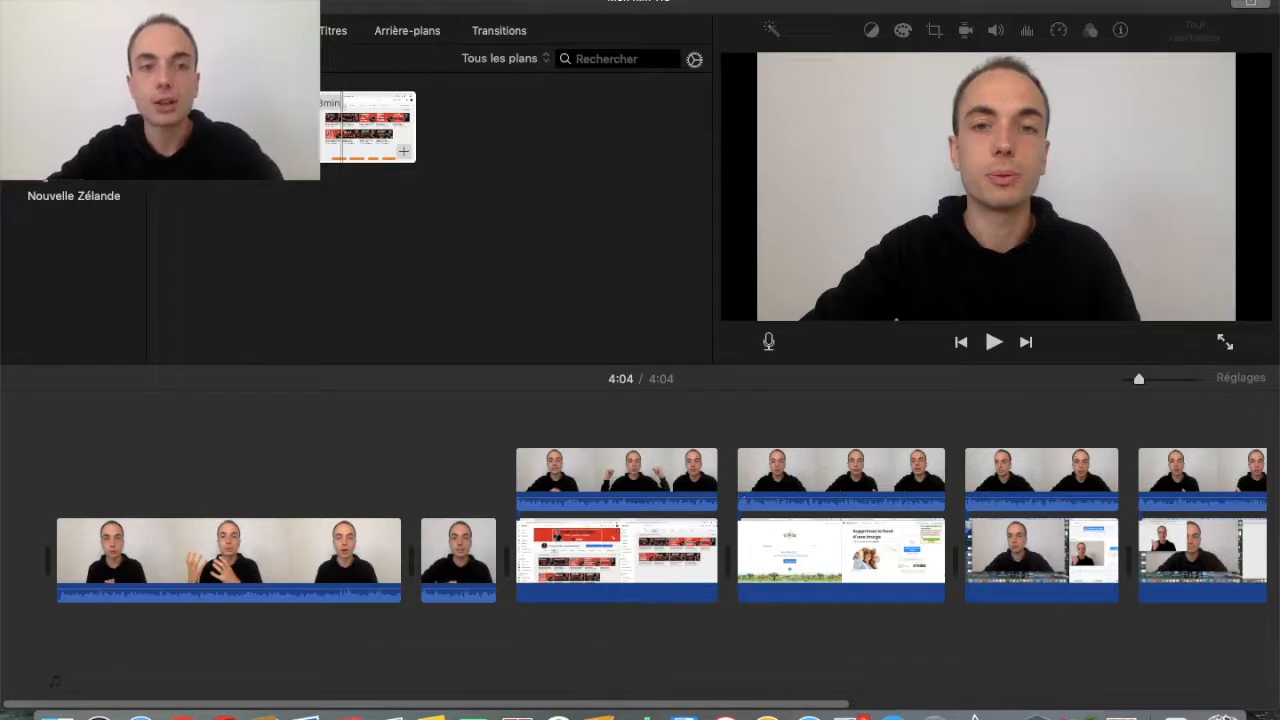
# - Insert a Surgissant title on the main track between the webcam intro and the first screen-recording clip
pyautogui.click(343, 128)
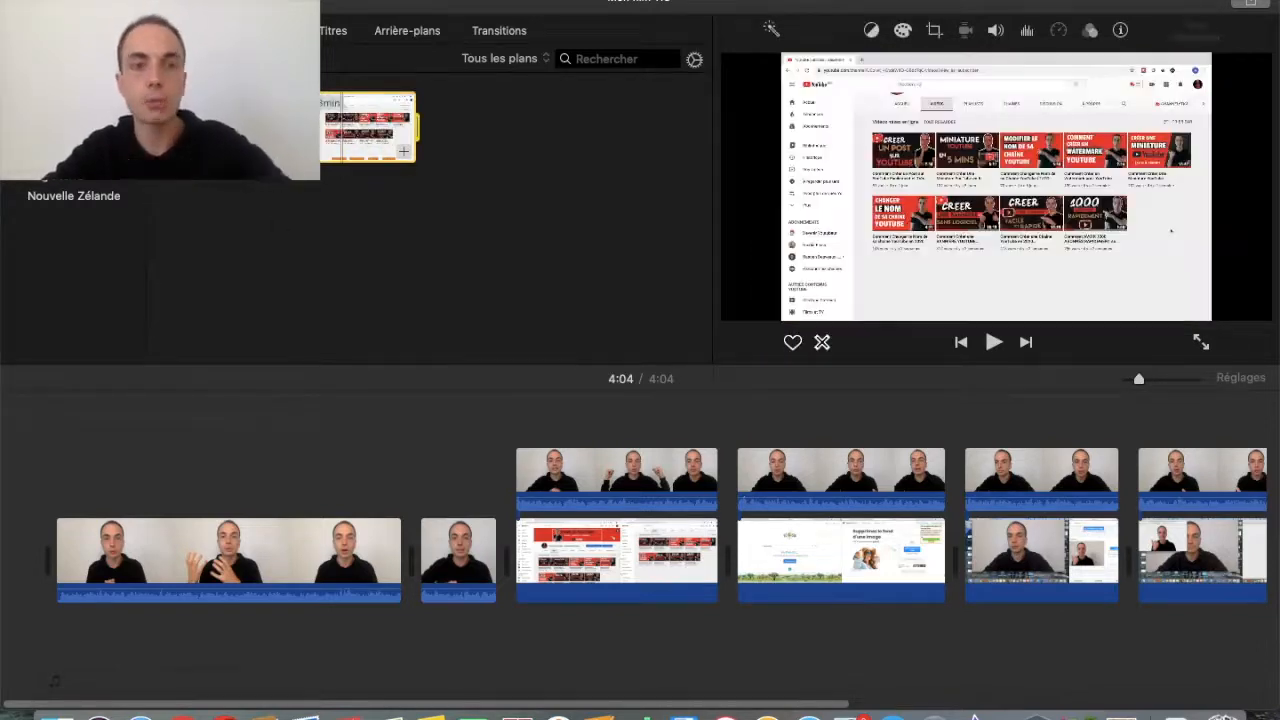
pyautogui.click(272, 31)
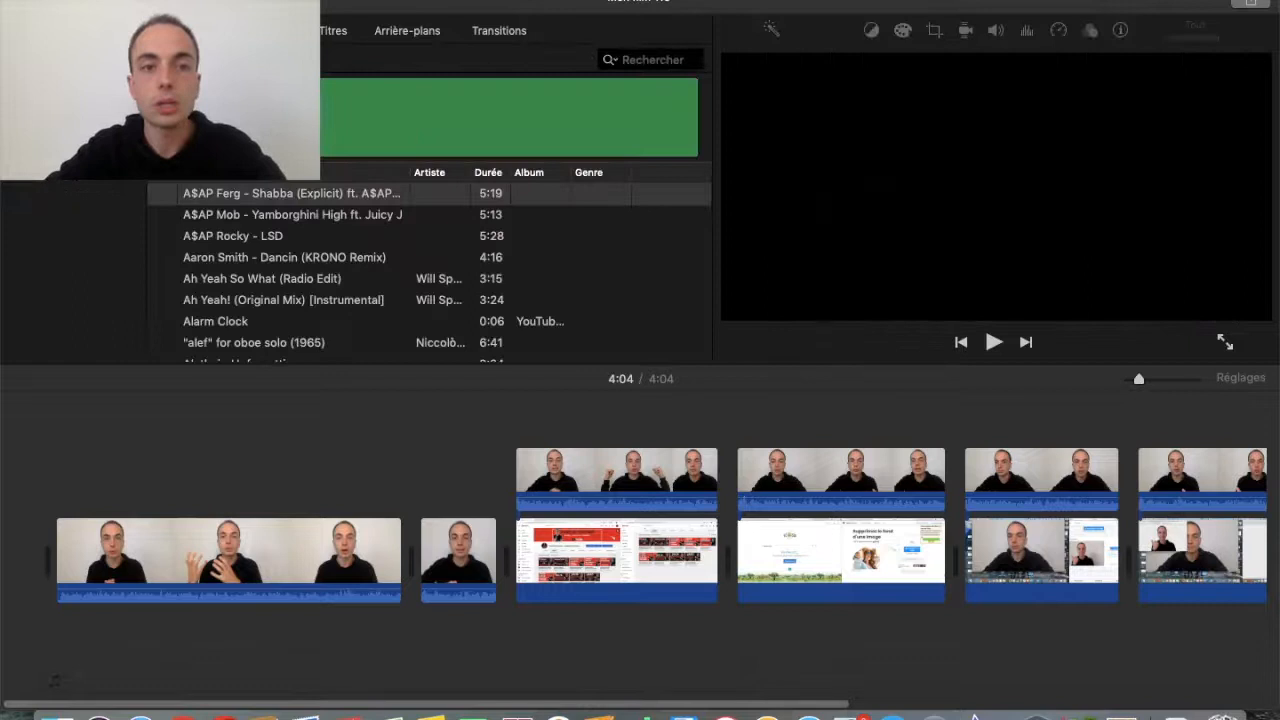
pyautogui.click(333, 30)
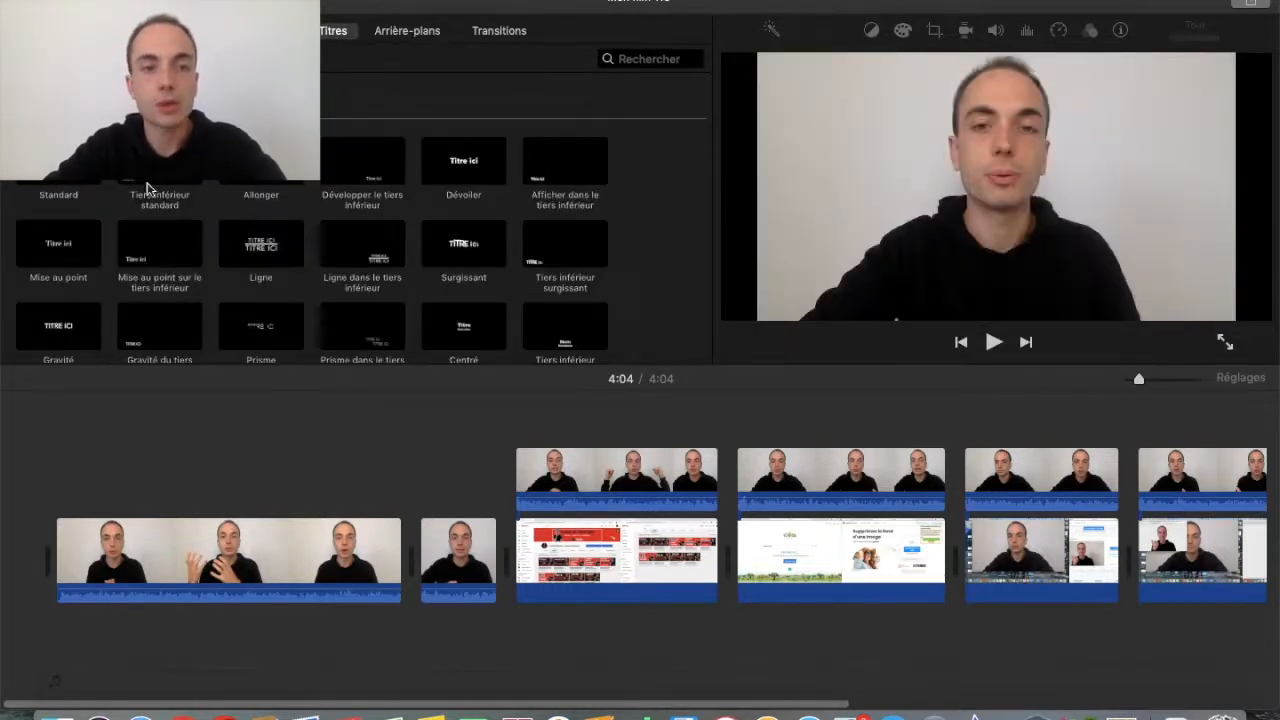
pyautogui.scroll(-3, 298, 266)
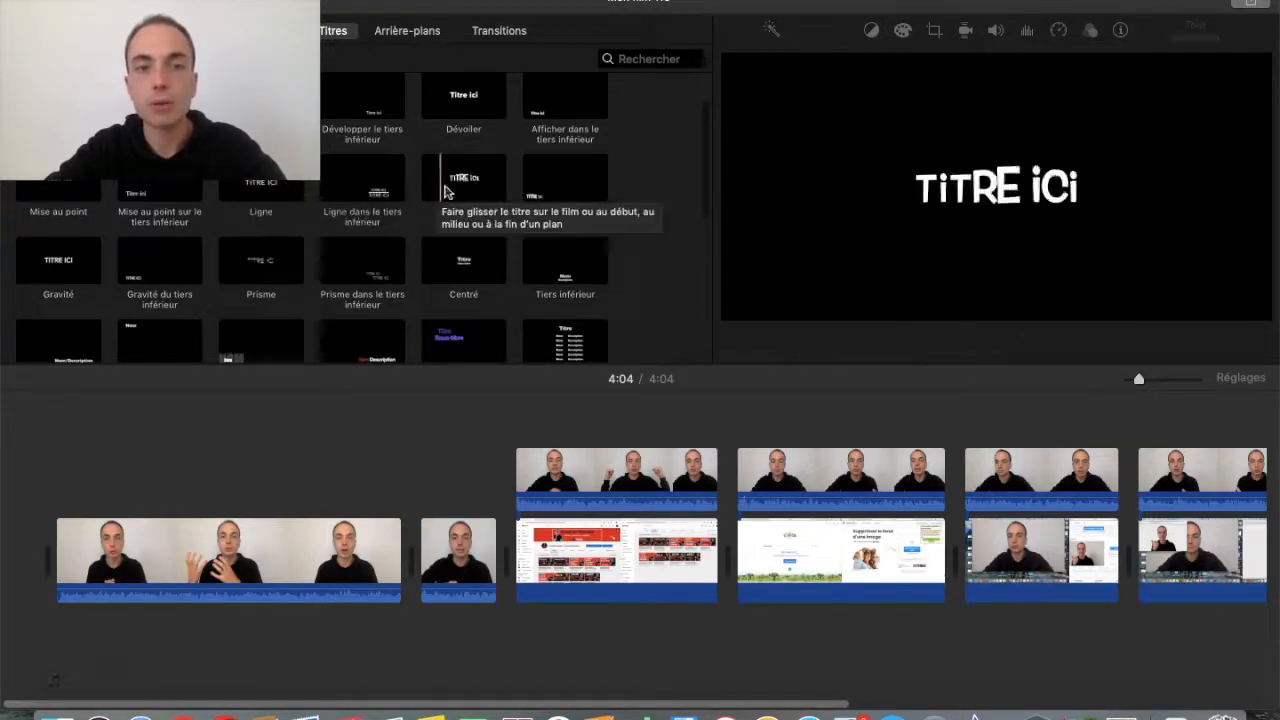
pyautogui.moveTo(465, 190); pyautogui.dragTo(498, 542)
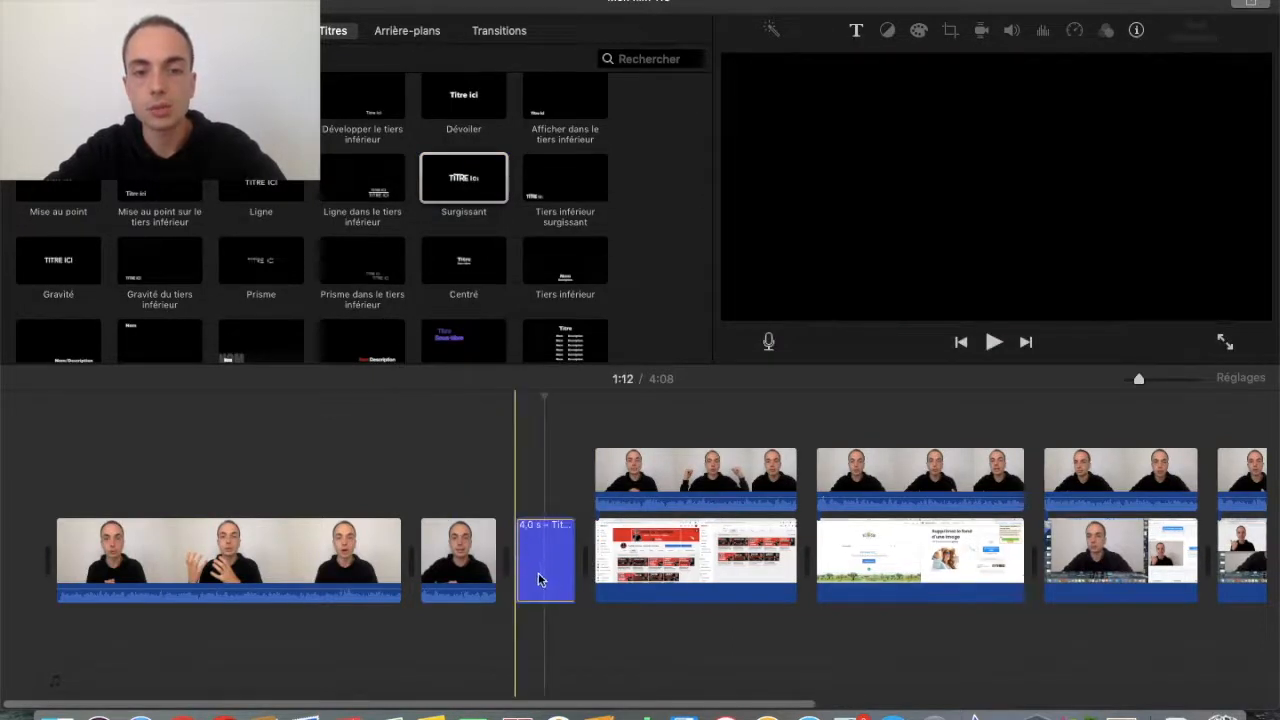
# - Set the title's text to "Bienvenue" and play its animation
pyautogui.doubleClick(546, 551)
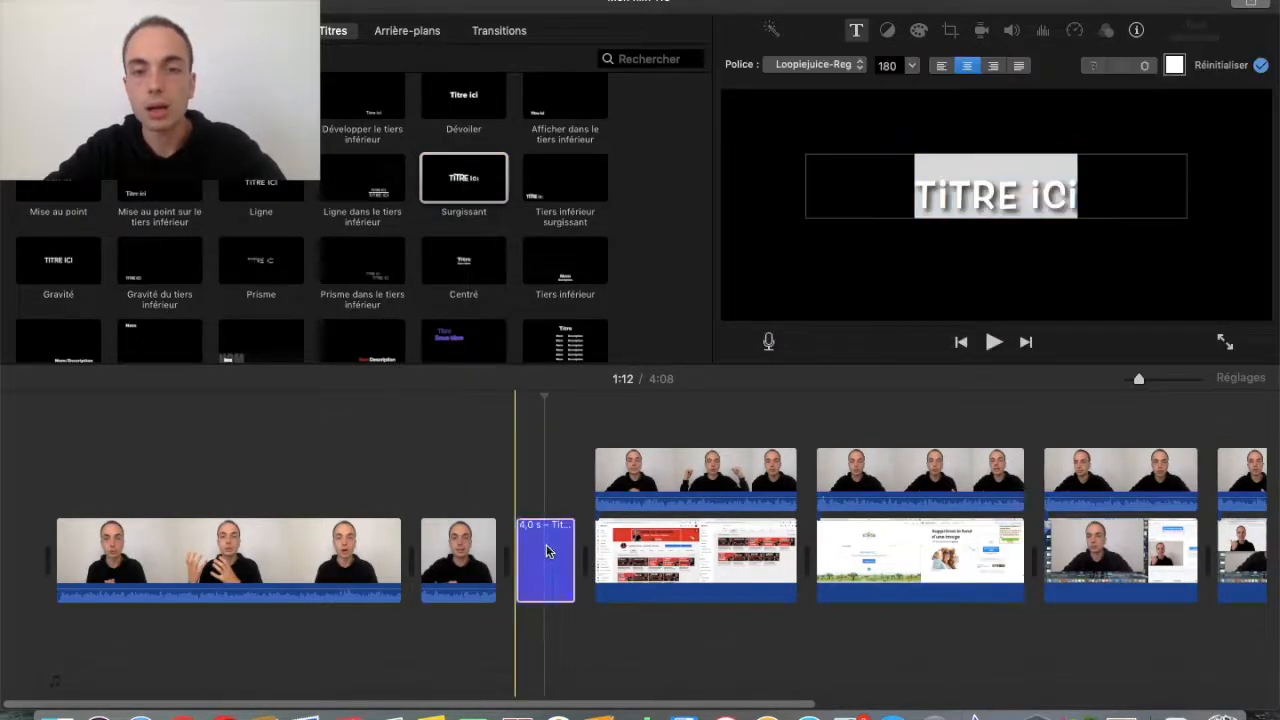
pyautogui.click(992, 199)
pyautogui.write('Bienvenue')
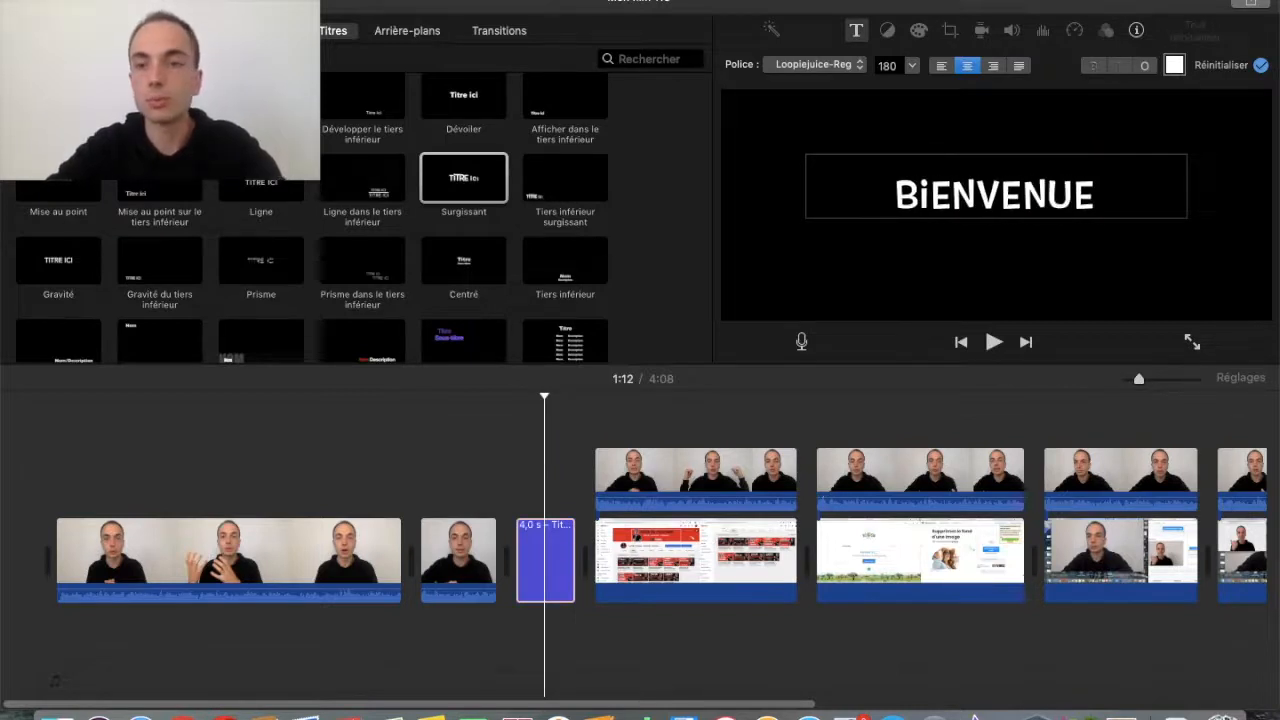
pyautogui.click(490, 484)
pyautogui.press('space')
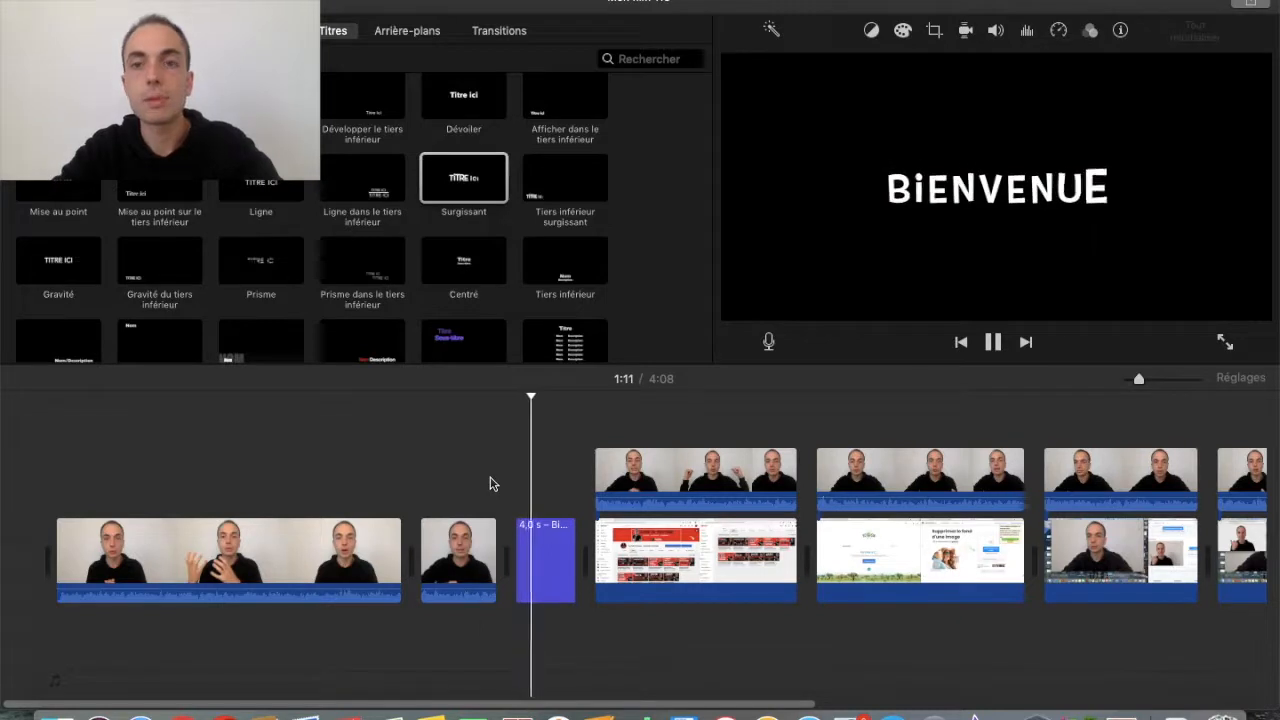
# - Delete the Bienvenue title from the main track
pyautogui.click(546, 560)
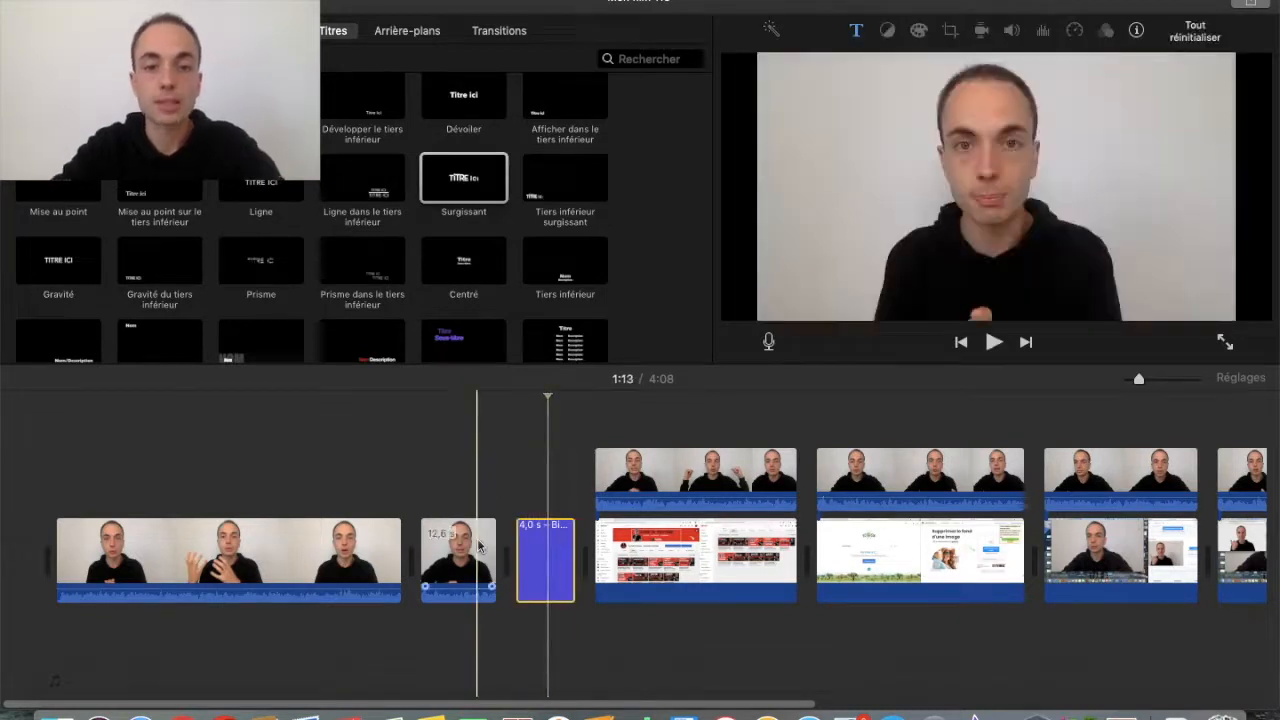
pyautogui.press('Delete')
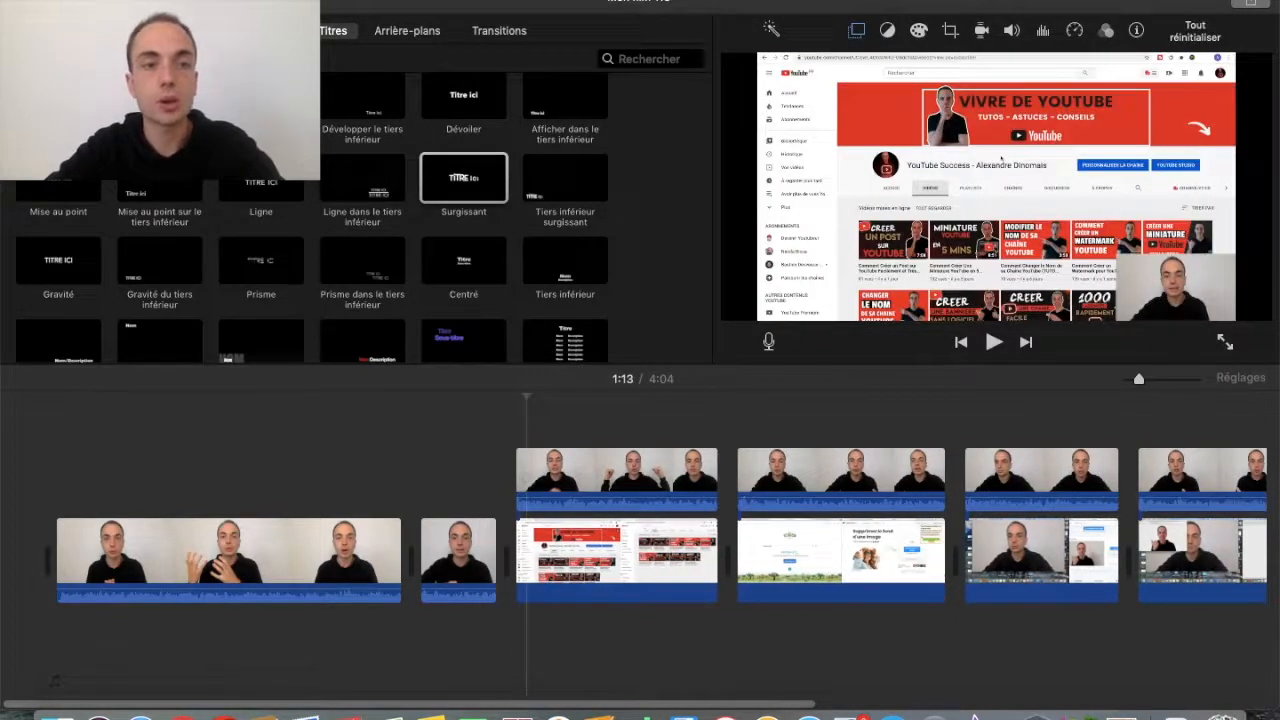
# - Add the Storms music beneath the video, starting at the first screen-recording clip, and play a passage with it
pyautogui.click(195, 31)
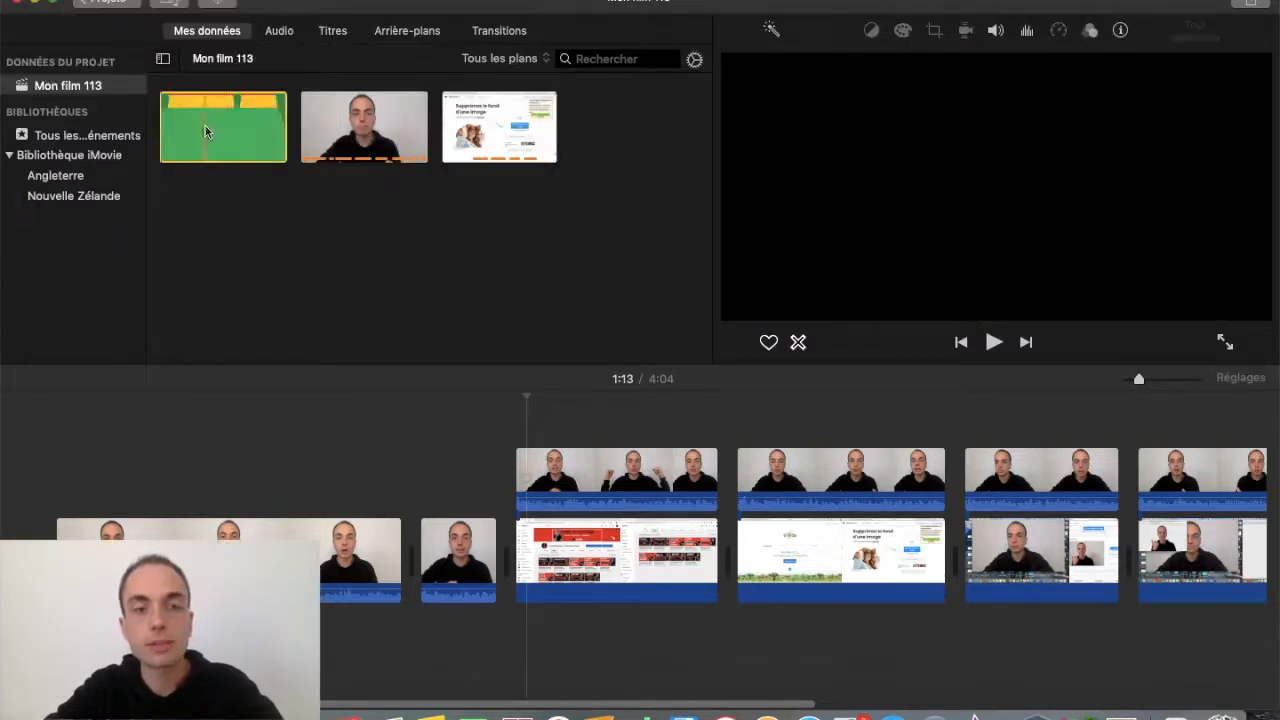
pyautogui.moveTo(205, 128); pyautogui.dragTo(525, 640)
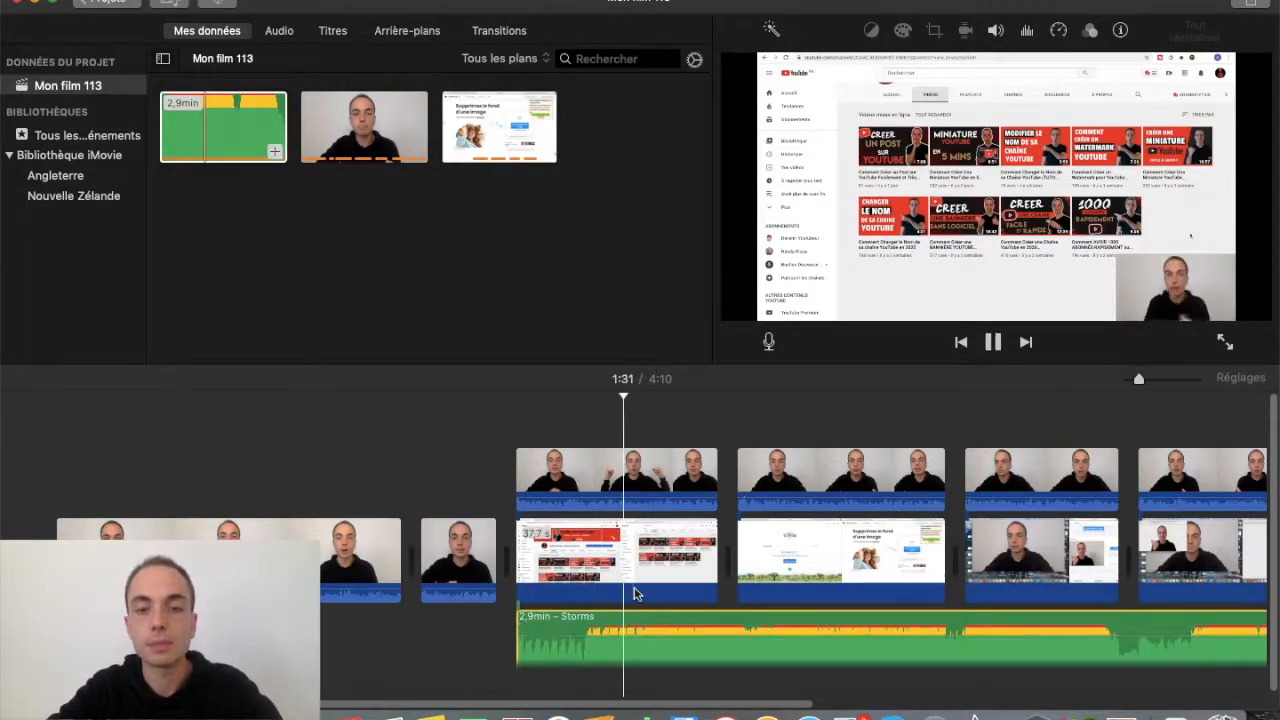
pyautogui.press('XF86AudioRaiseVolume')
pyautogui.press('space')
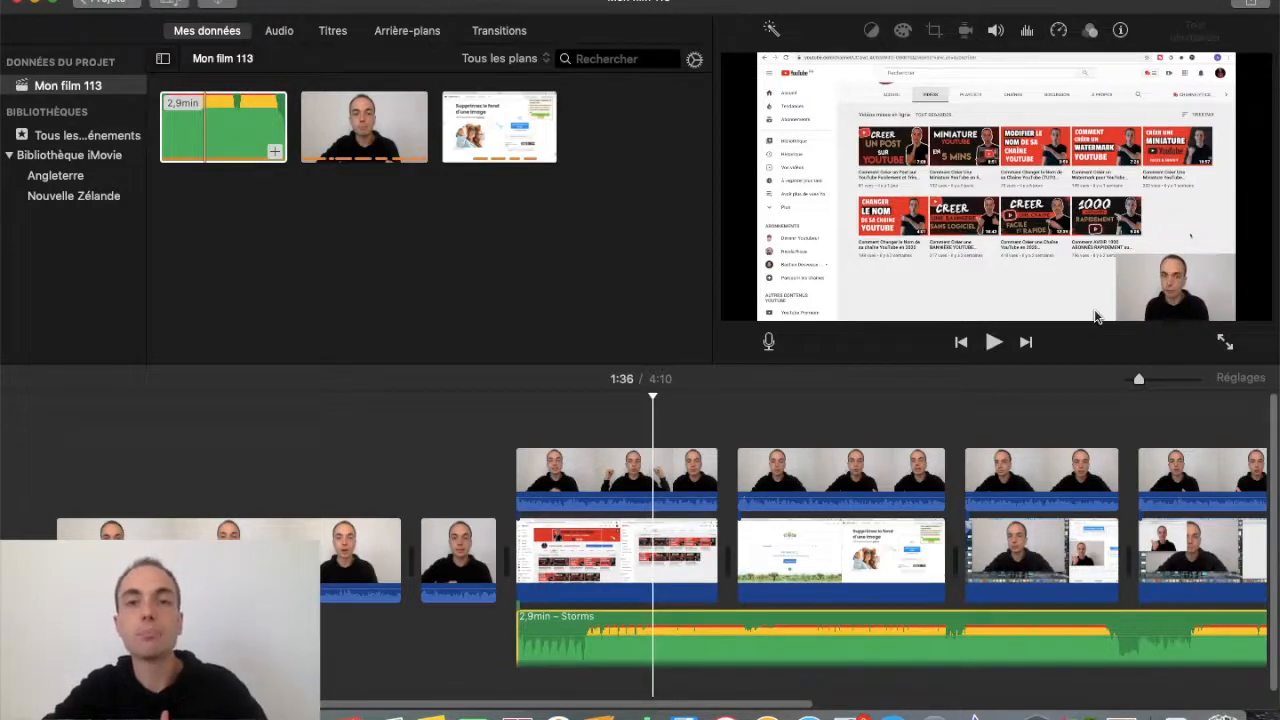
# - Lower the volume of the Storms music to 3 %
pyautogui.click(631, 625)
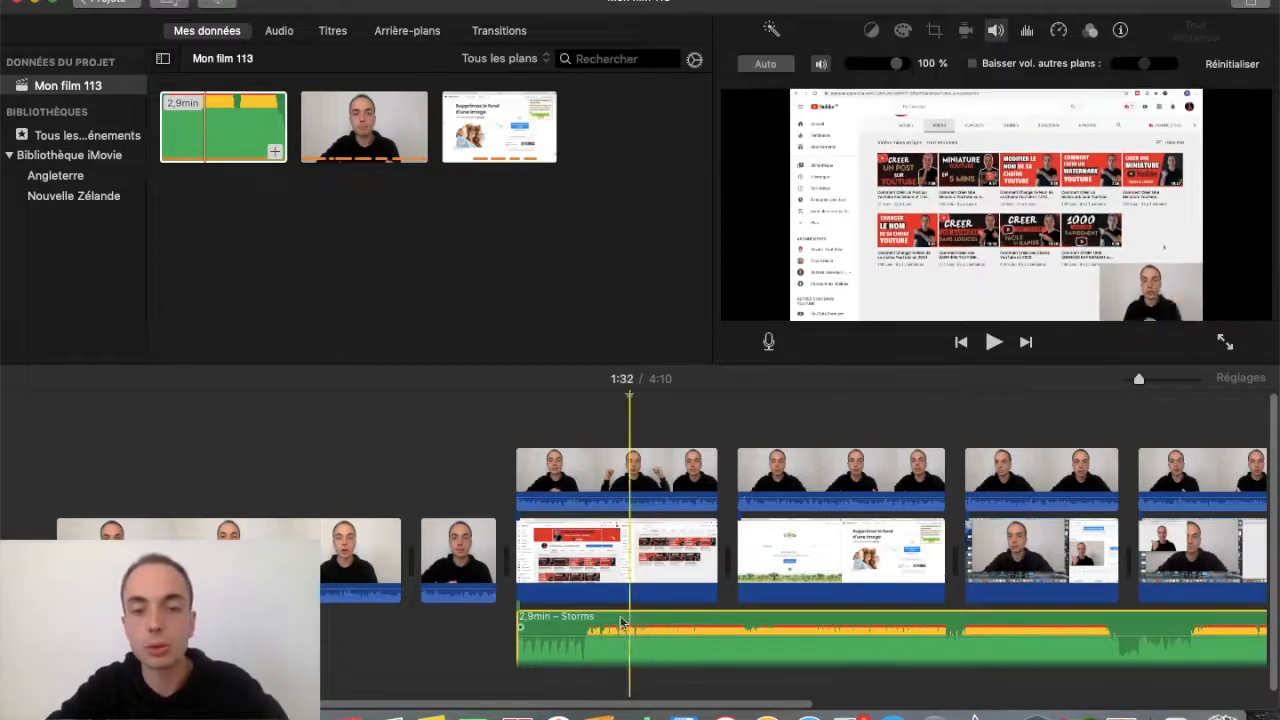
pyautogui.moveTo(864, 66); pyautogui.dragTo(853, 66)
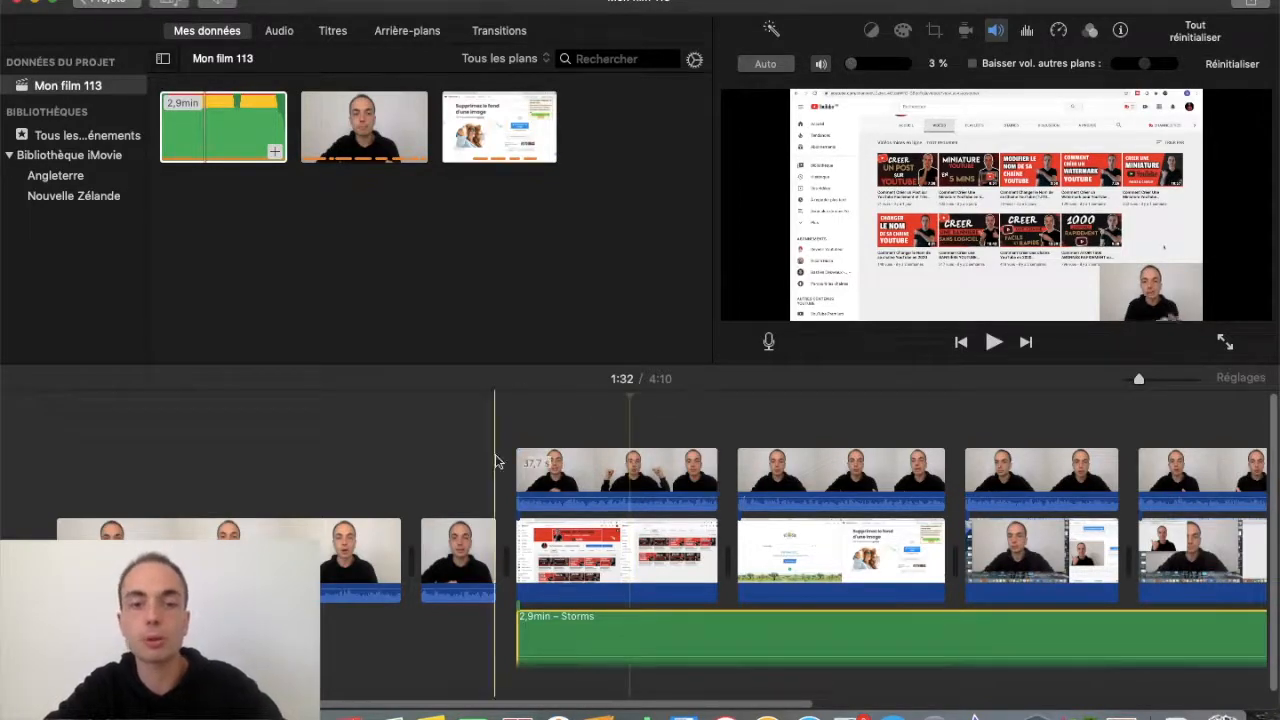
# - Select all webcam and screen-recording clips and raise their volume to 325 %
pyautogui.moveTo(1138, 379); pyautogui.dragTo(1127, 379)
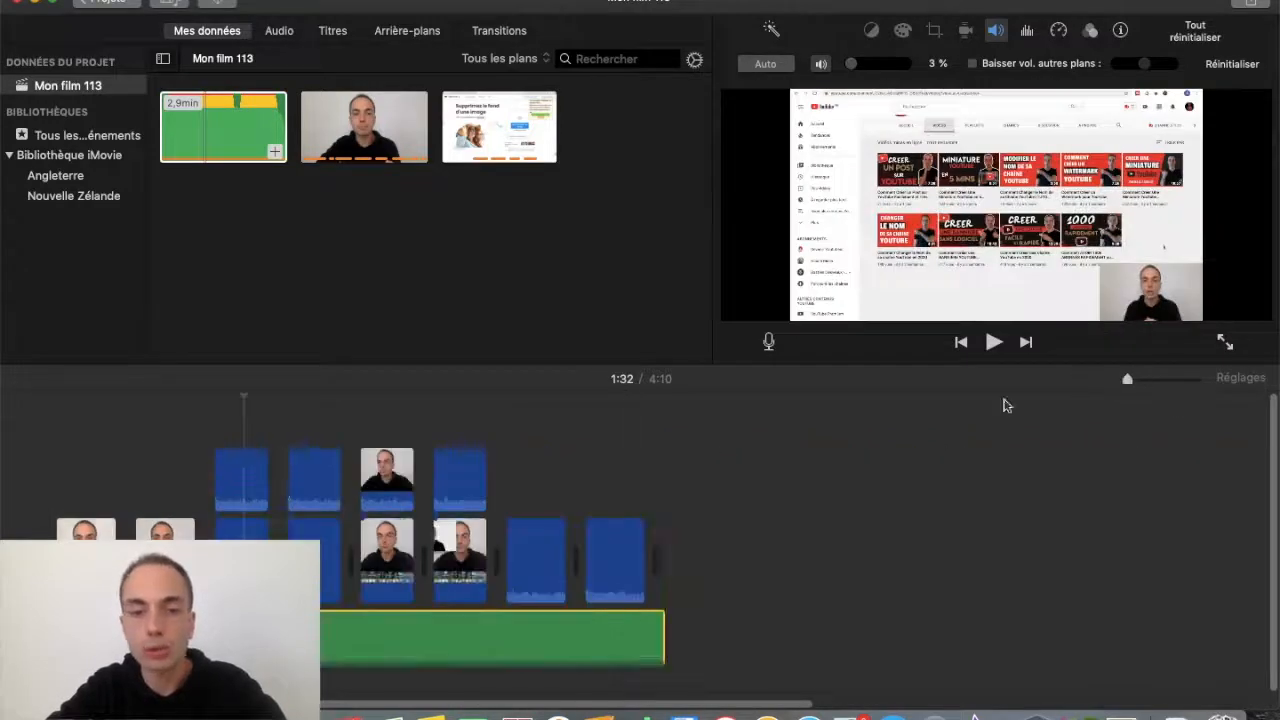
pyautogui.moveTo(66, 436); pyautogui.dragTo(708, 558)
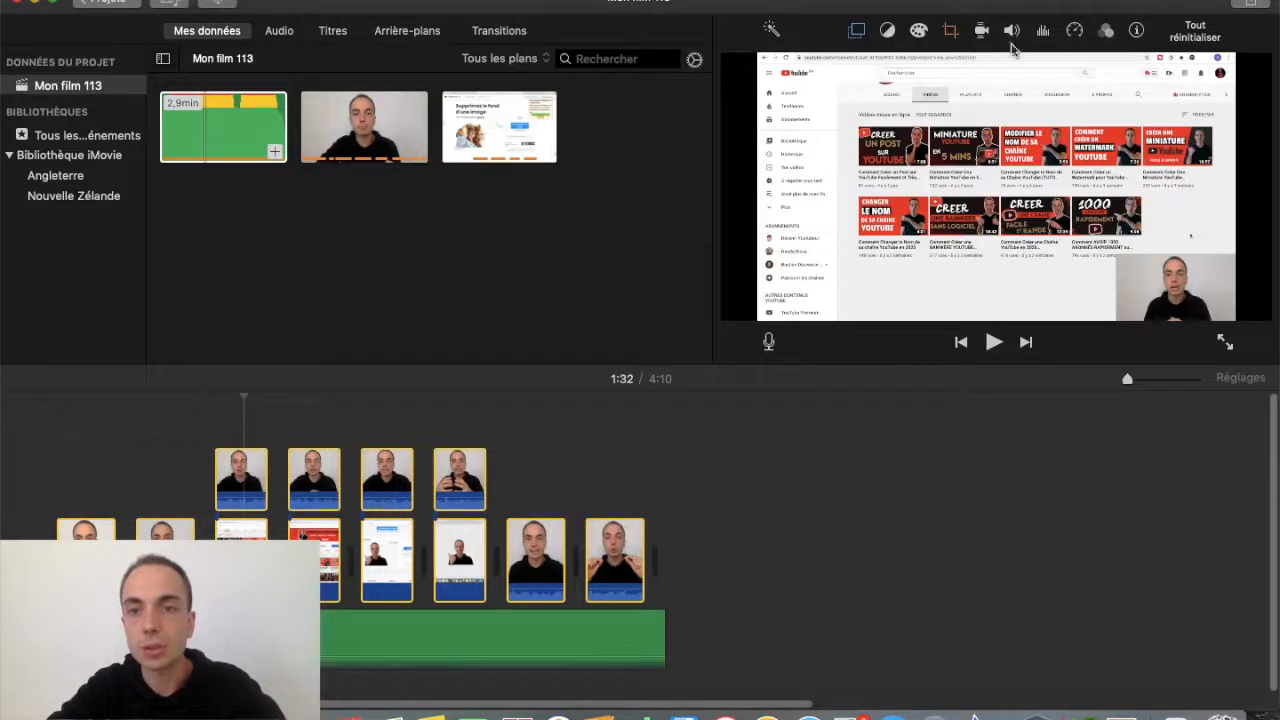
pyautogui.click(1012, 32)
pyautogui.moveTo(898, 67); pyautogui.dragTo(906, 69)
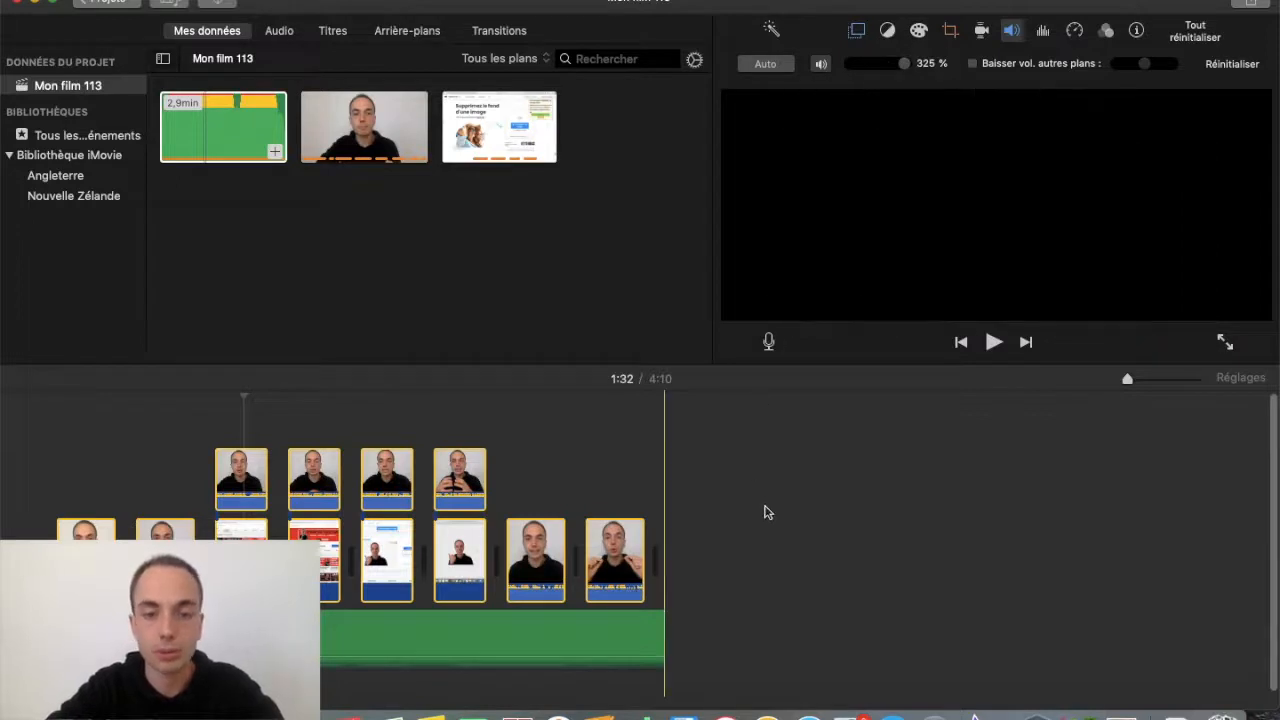
pyautogui.click(767, 512)
# - Cut the Storms music at the end of the last webcam clip, at 4:04, and delete the excess
pyautogui.click(640, 631)
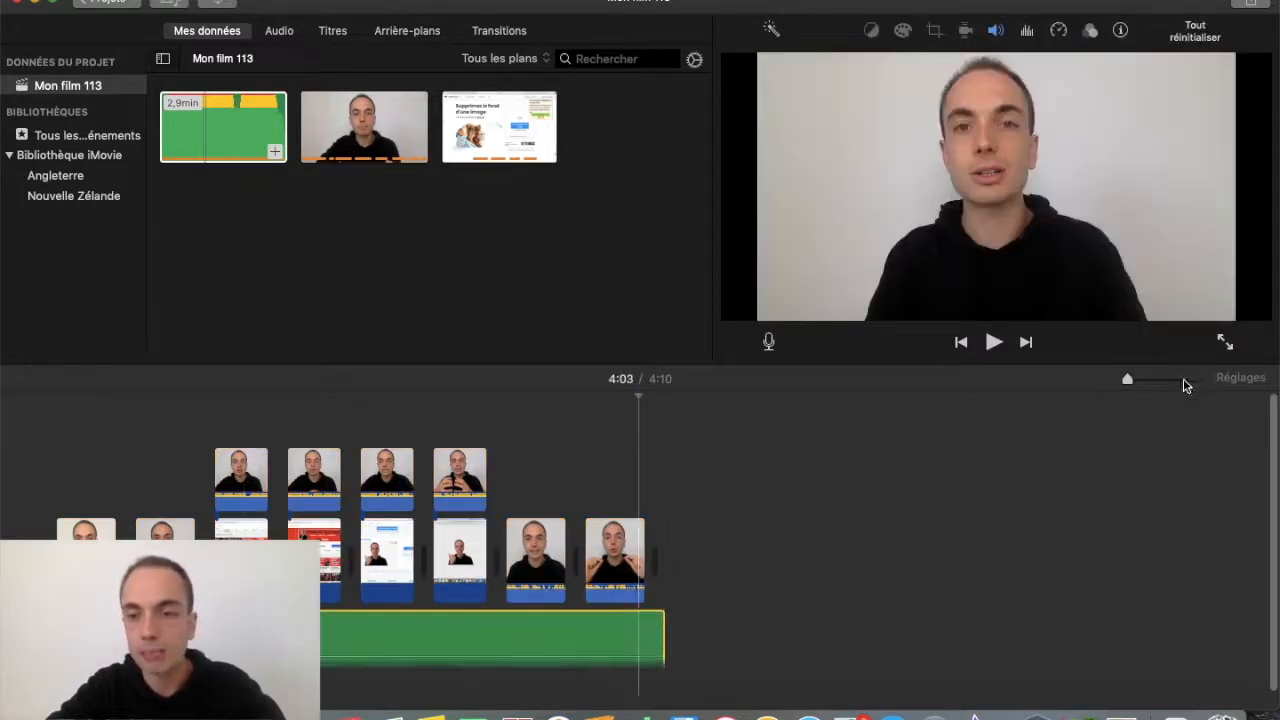
pyautogui.click(1162, 380)
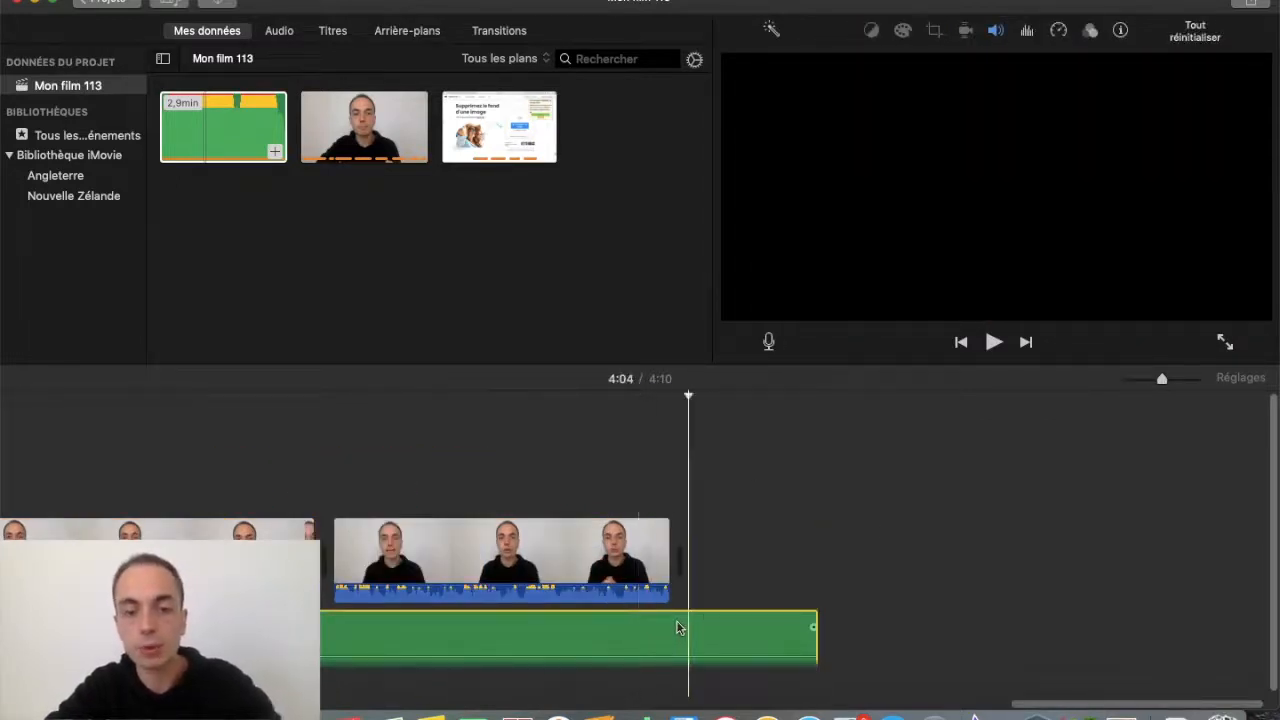
pyautogui.press('Delete')
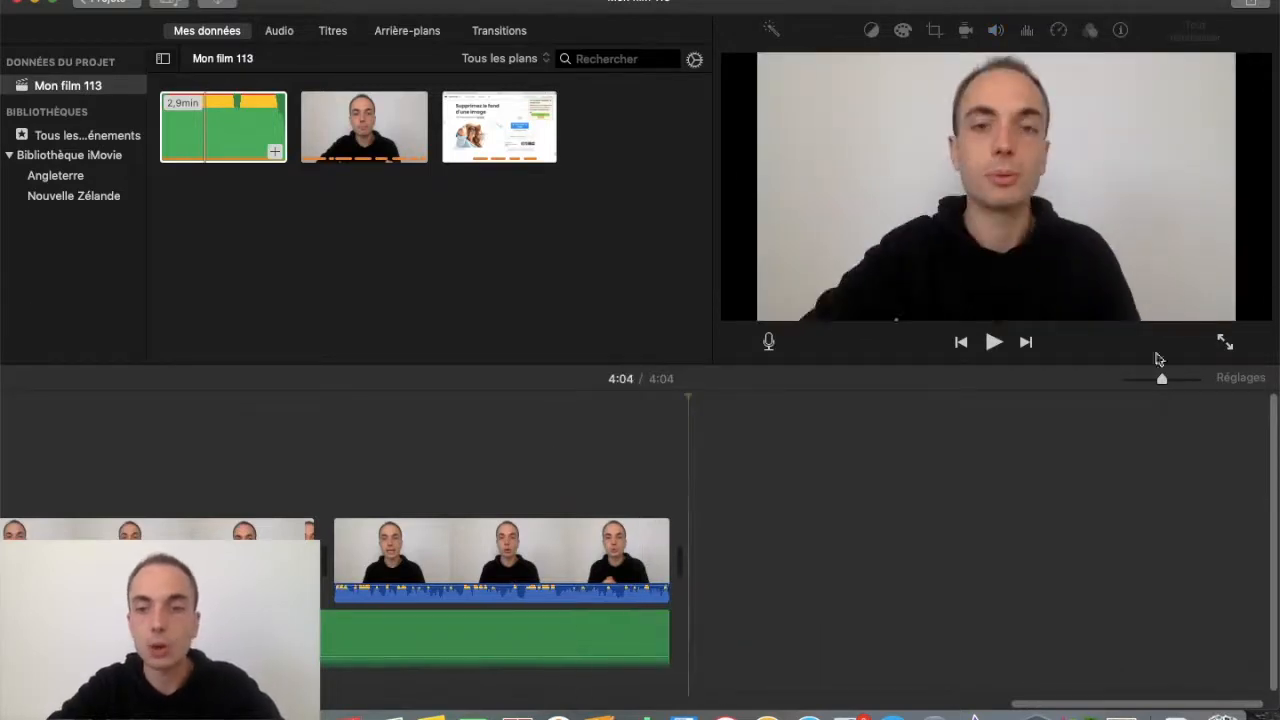
# - Look through the available maps and backgrounds
pyautogui.click(1141, 380)
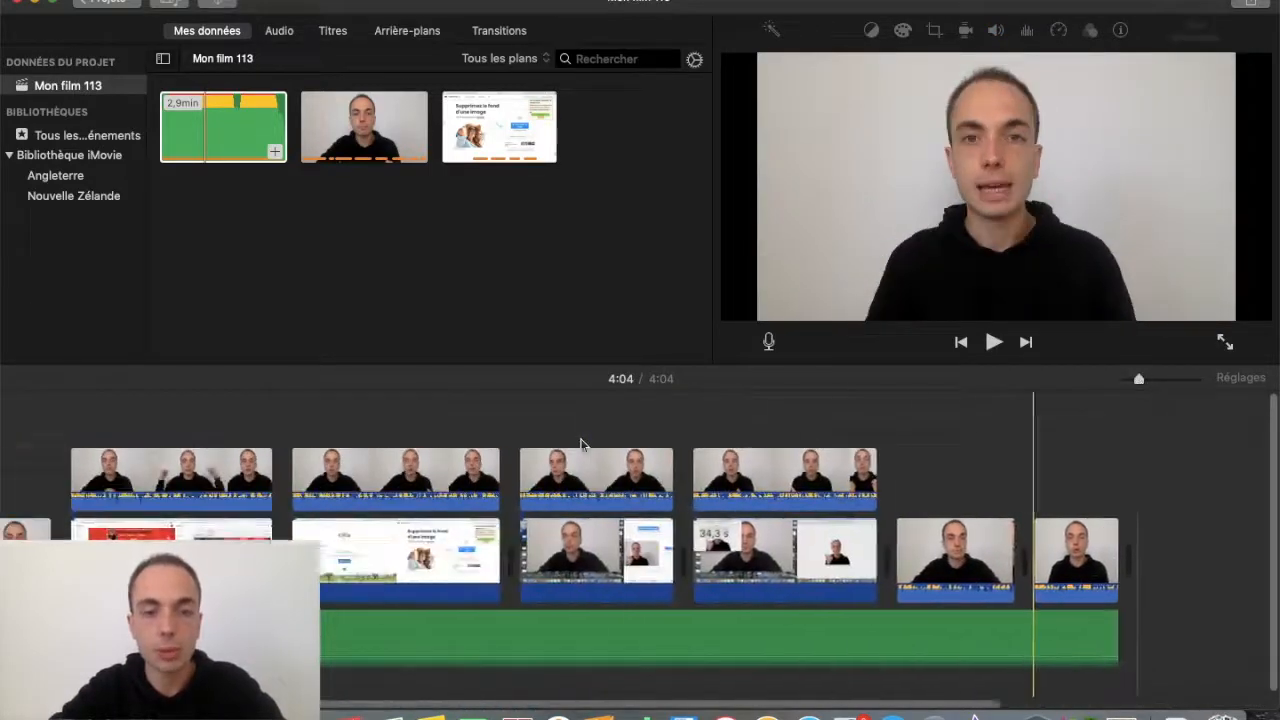
pyautogui.hscroll(-5, 51, 463)
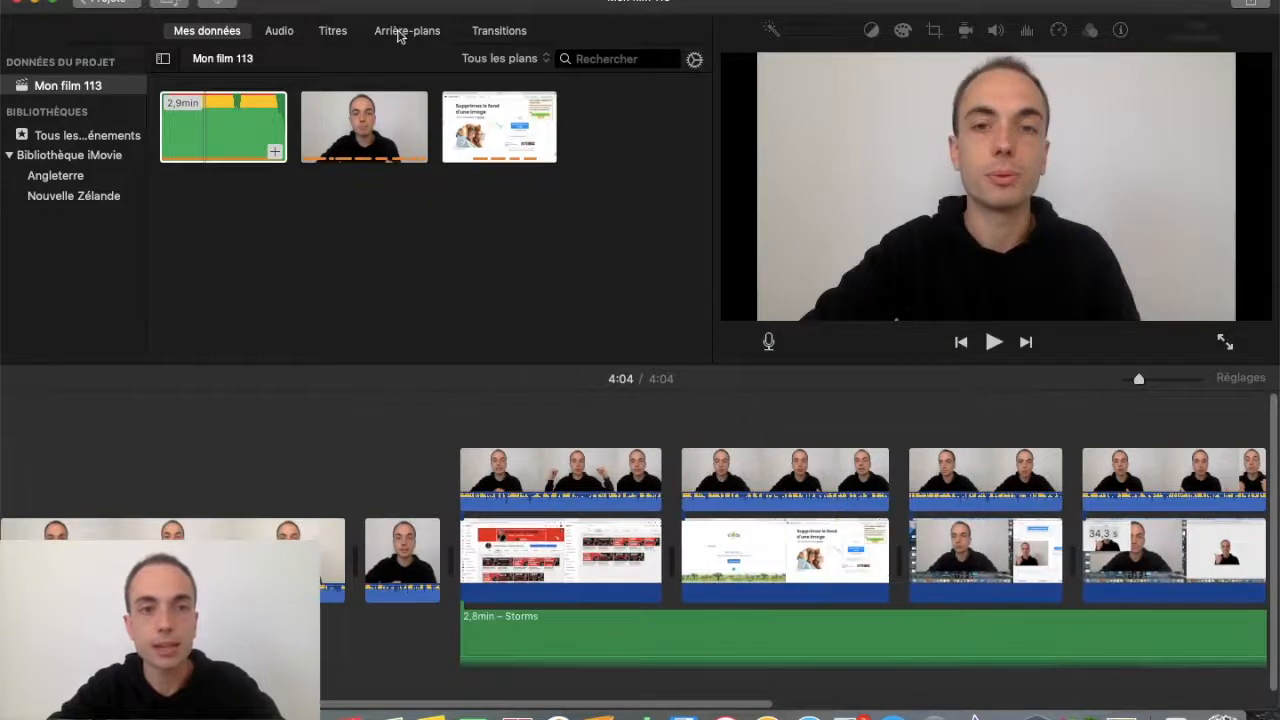
pyautogui.click(399, 33)
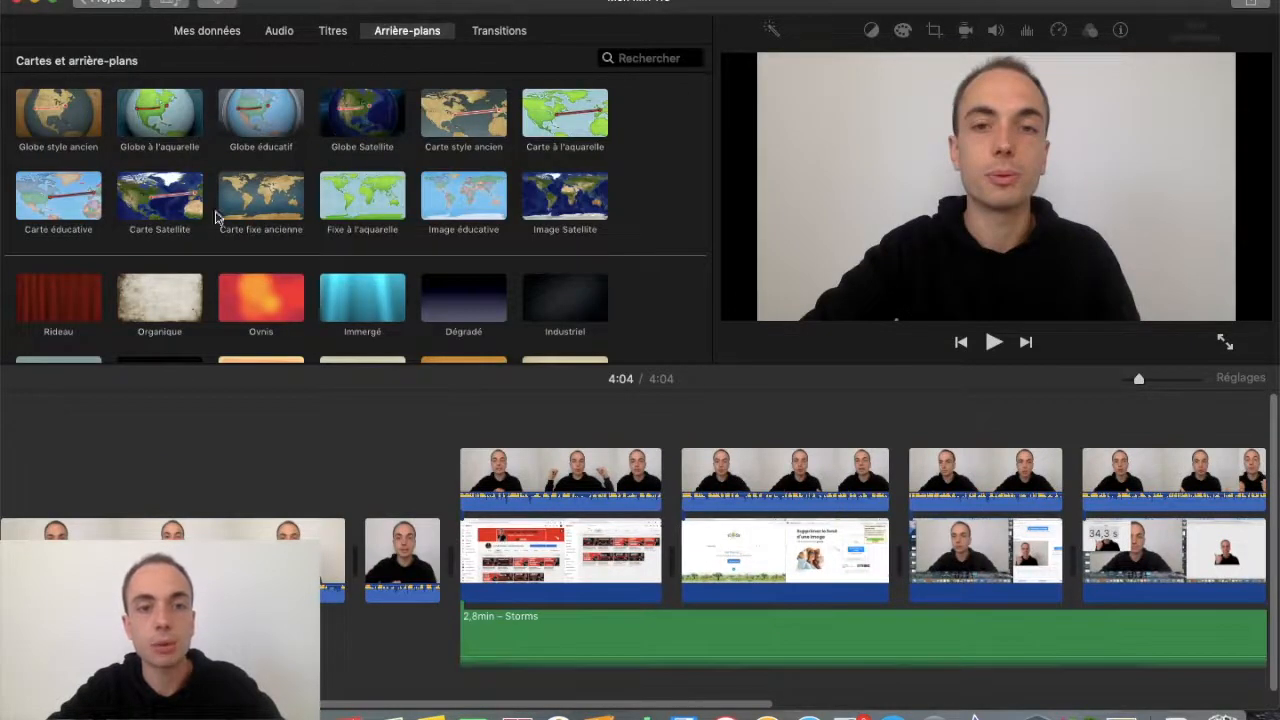
pyautogui.scroll(-3, 215, 217)
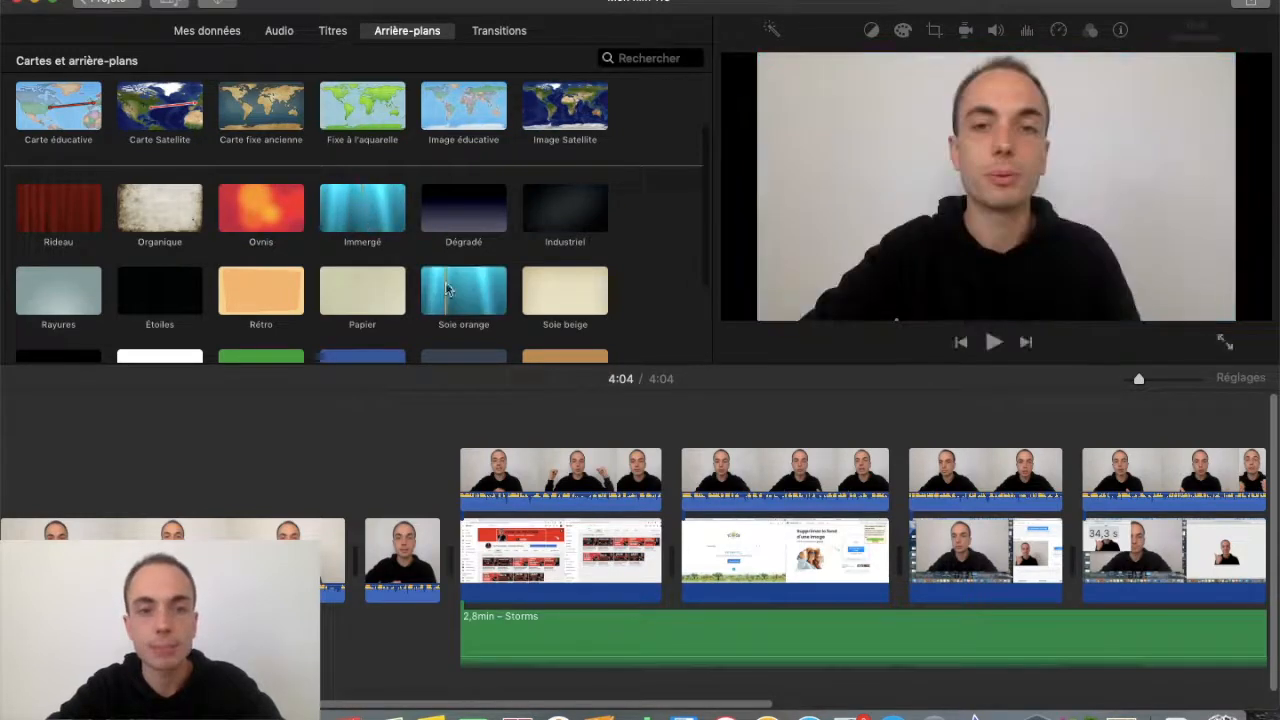
pyautogui.scroll(-4, 172, 226)
pyautogui.scroll(5, 500, 208)
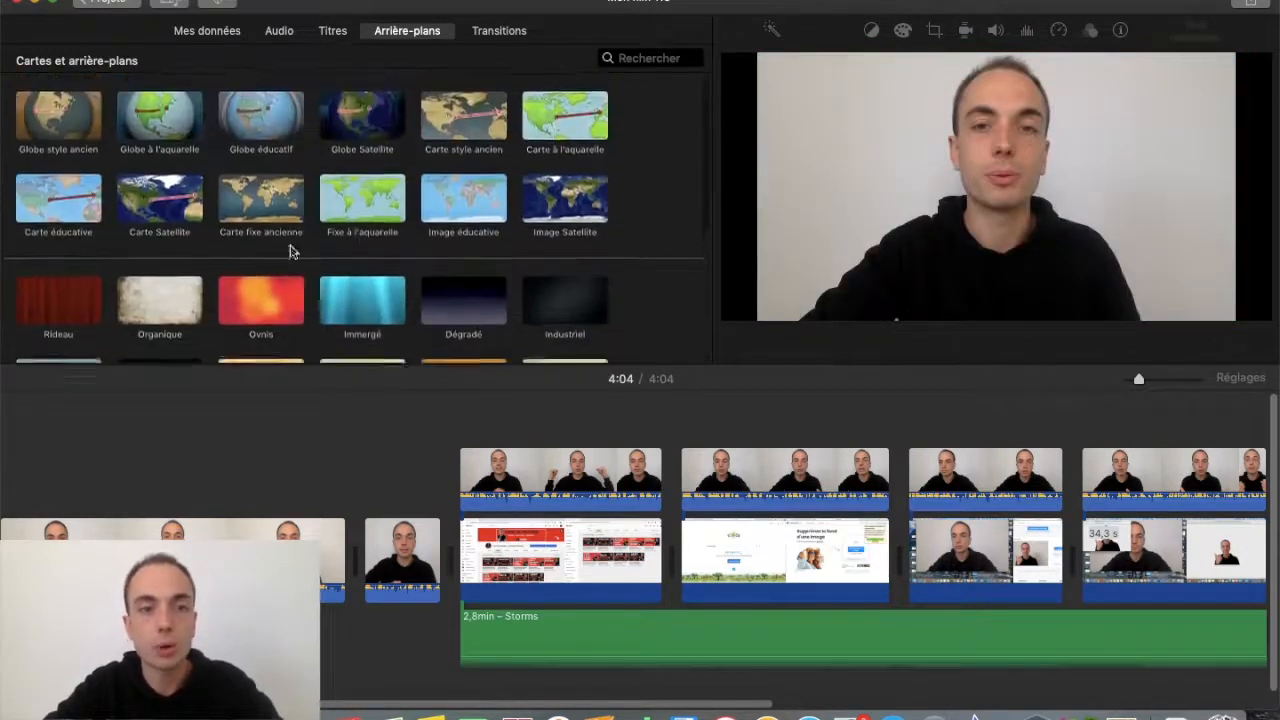
# - Add a Flou croisé transition between the first and second screen-recording clips
pyautogui.click(500, 33)
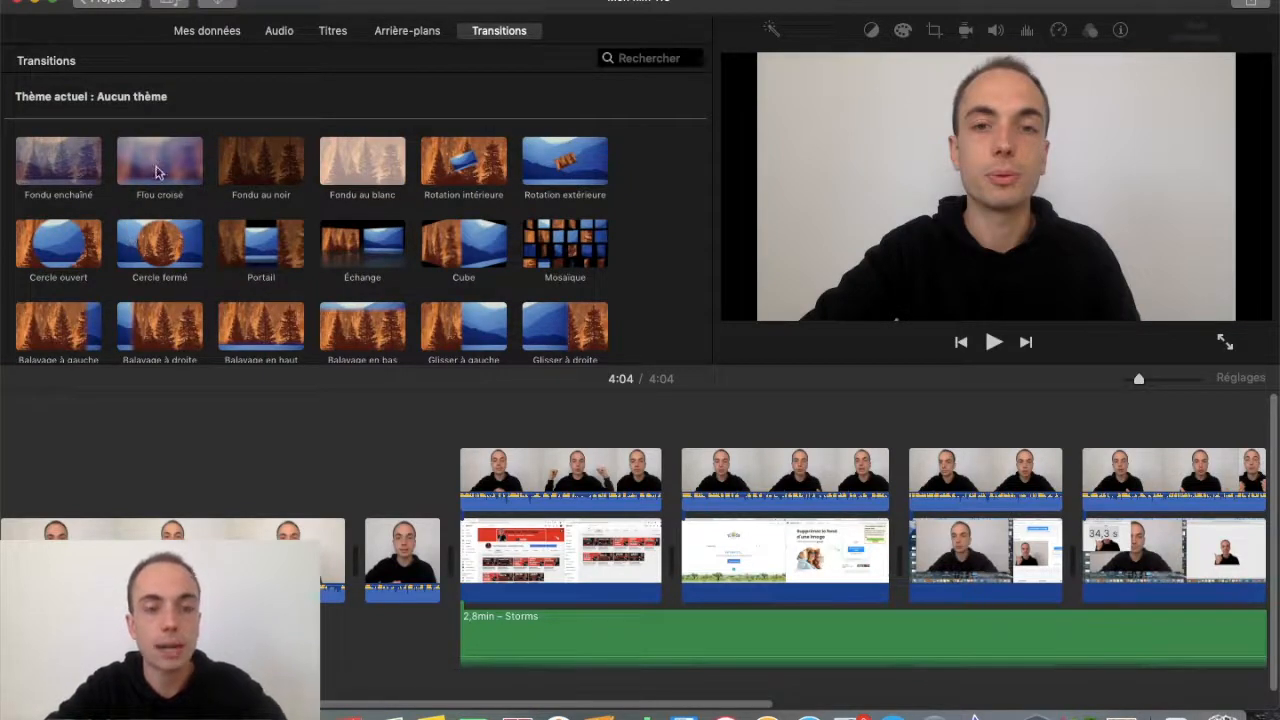
pyautogui.click(160, 176)
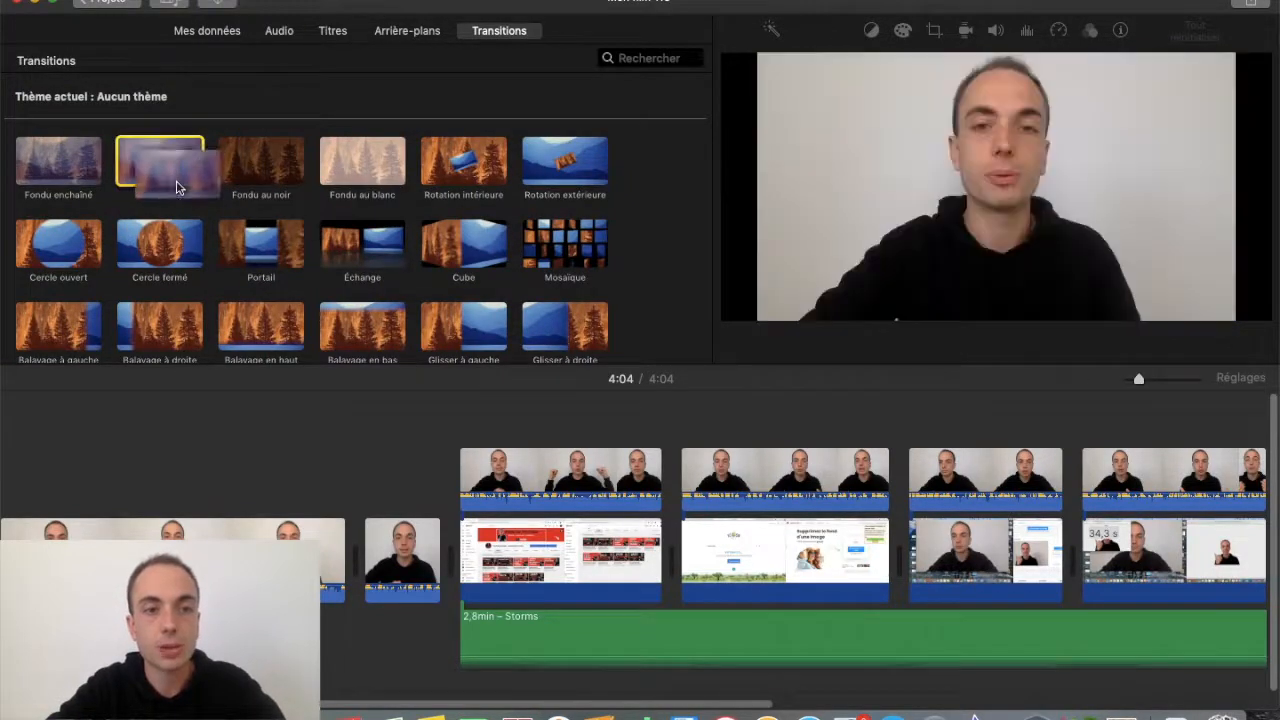
pyautogui.moveTo(160, 176); pyautogui.dragTo(670, 545)
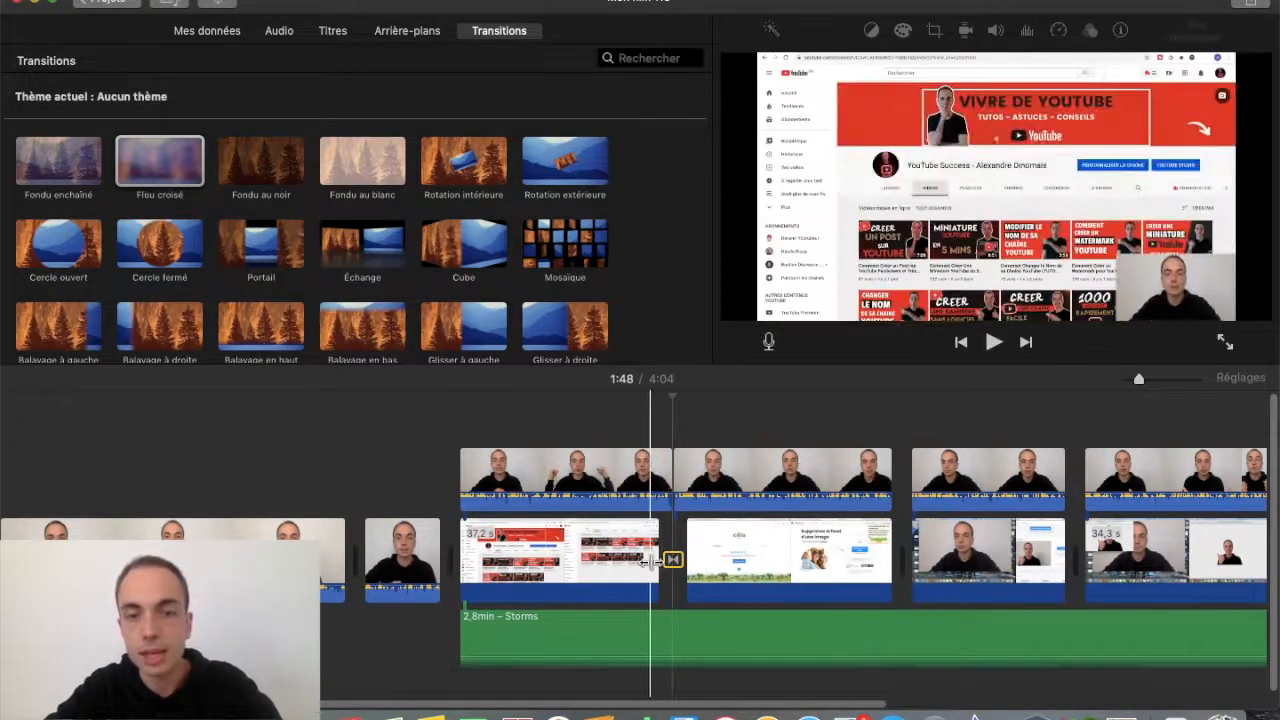
# - Play back the Flou croisé transition between the first two screen-recording clips to check how it looks
pyautogui.click(651, 590)
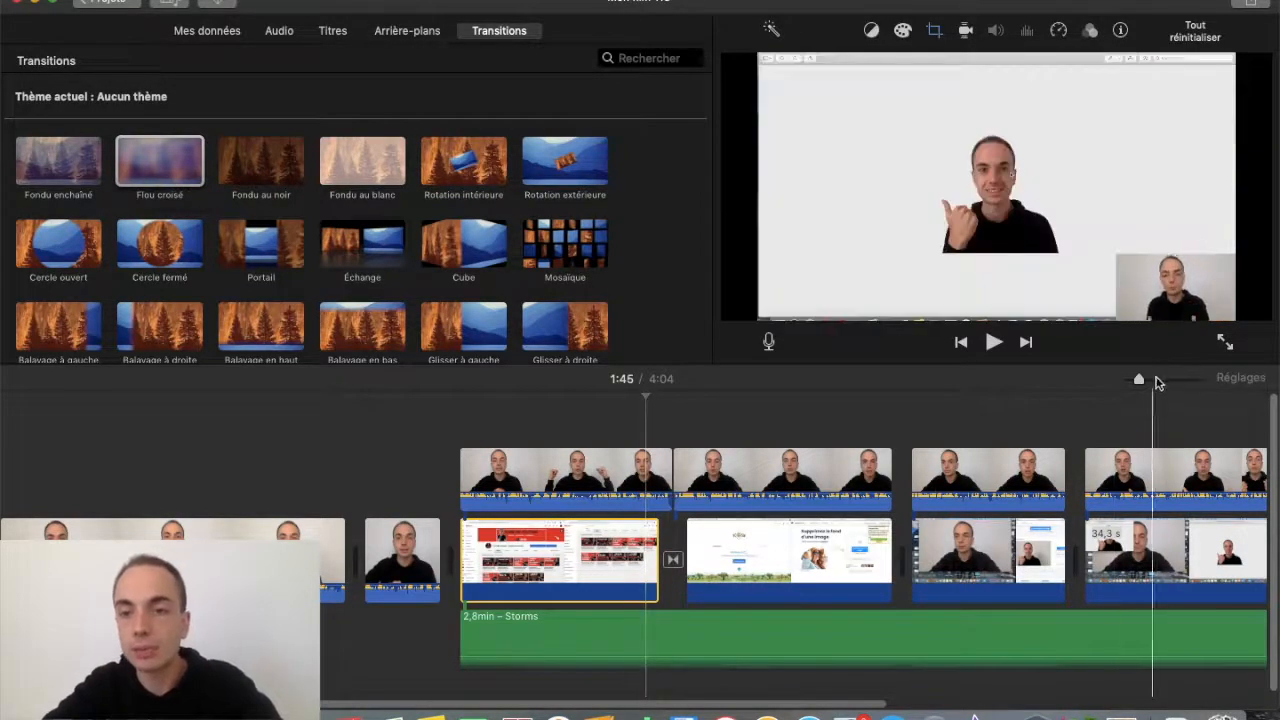
pyautogui.press('super+plus')
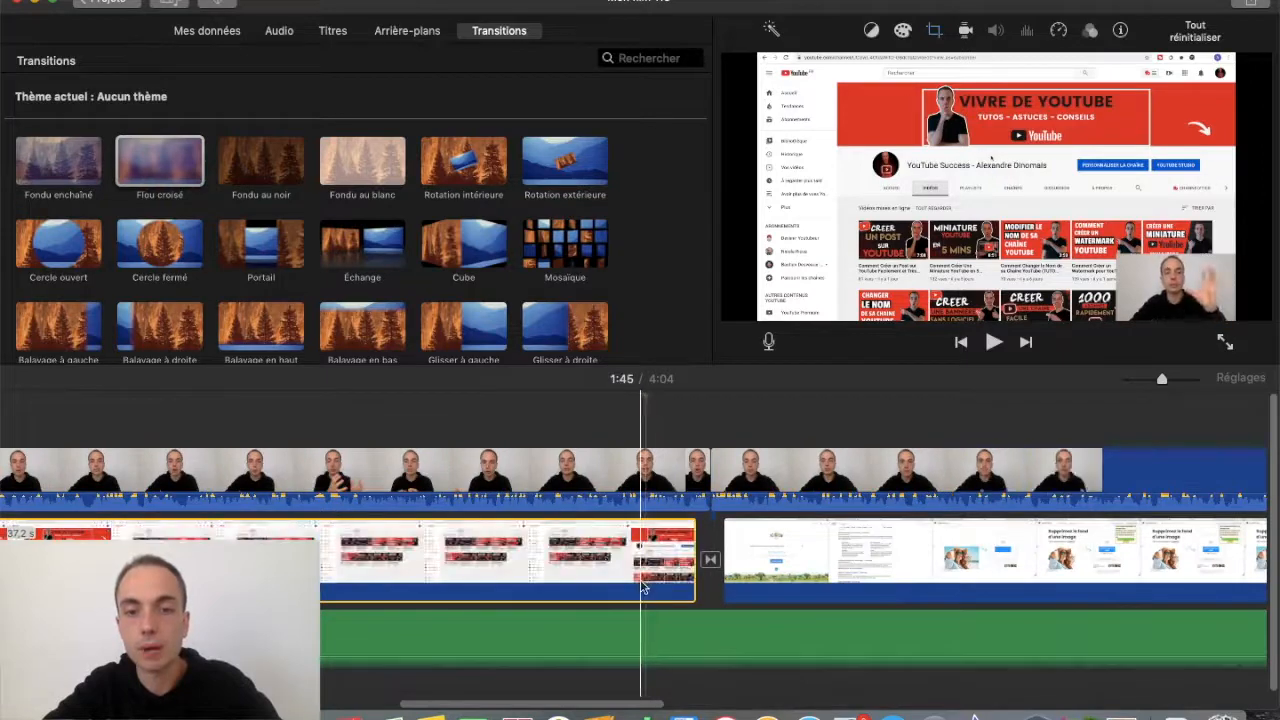
pyautogui.press('space')
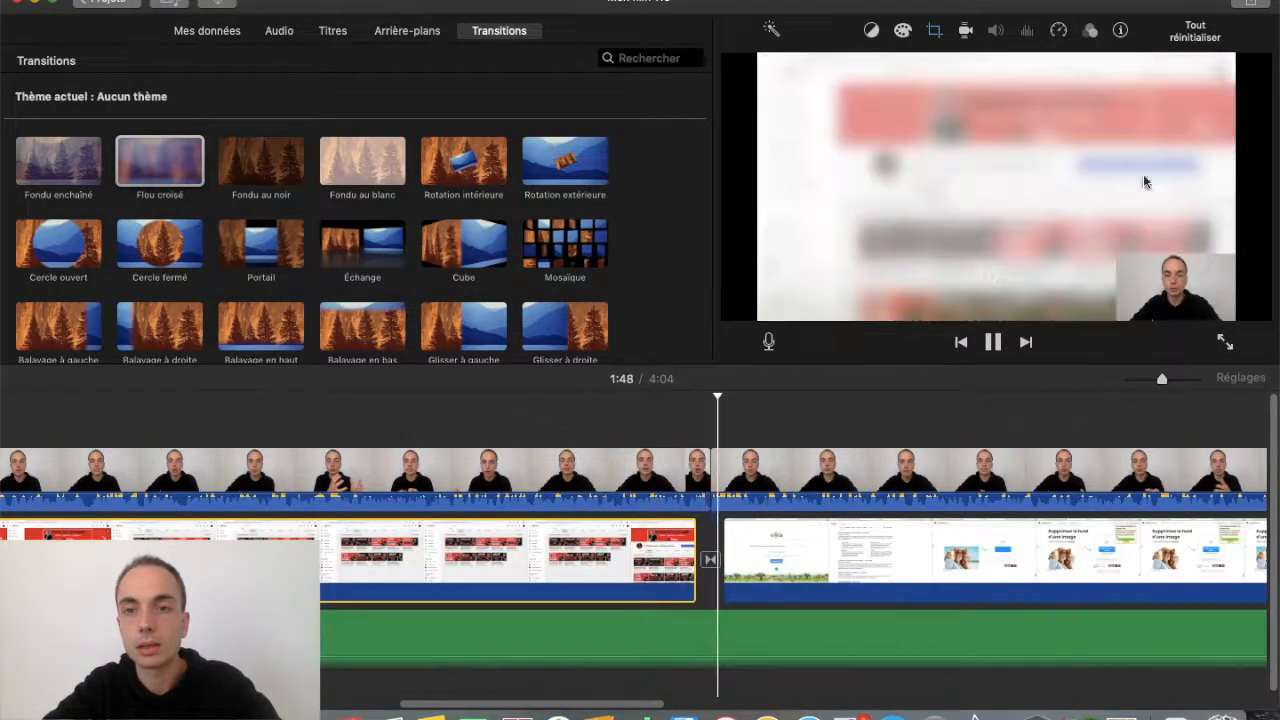
pyautogui.click(652, 434)
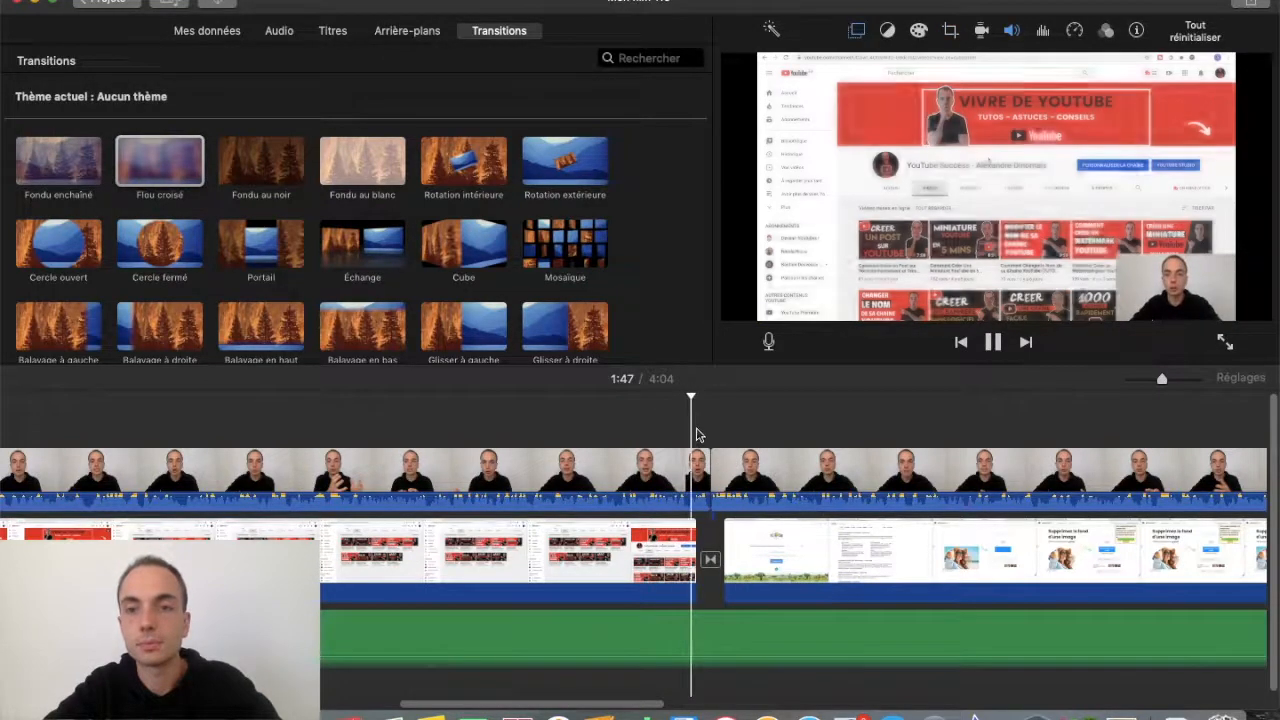
pyautogui.press('space')
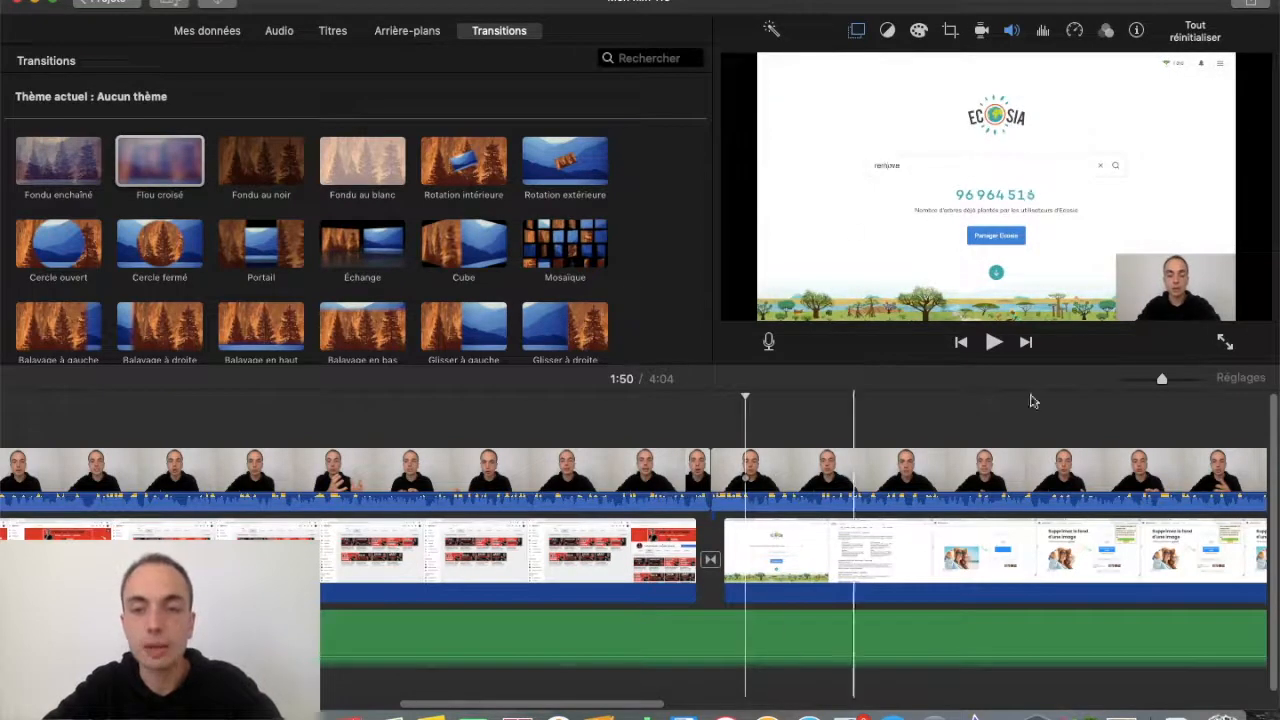
# - Delete the transition between the first and second screen-recording clips and play back the direct cut
pyautogui.click(710, 559)
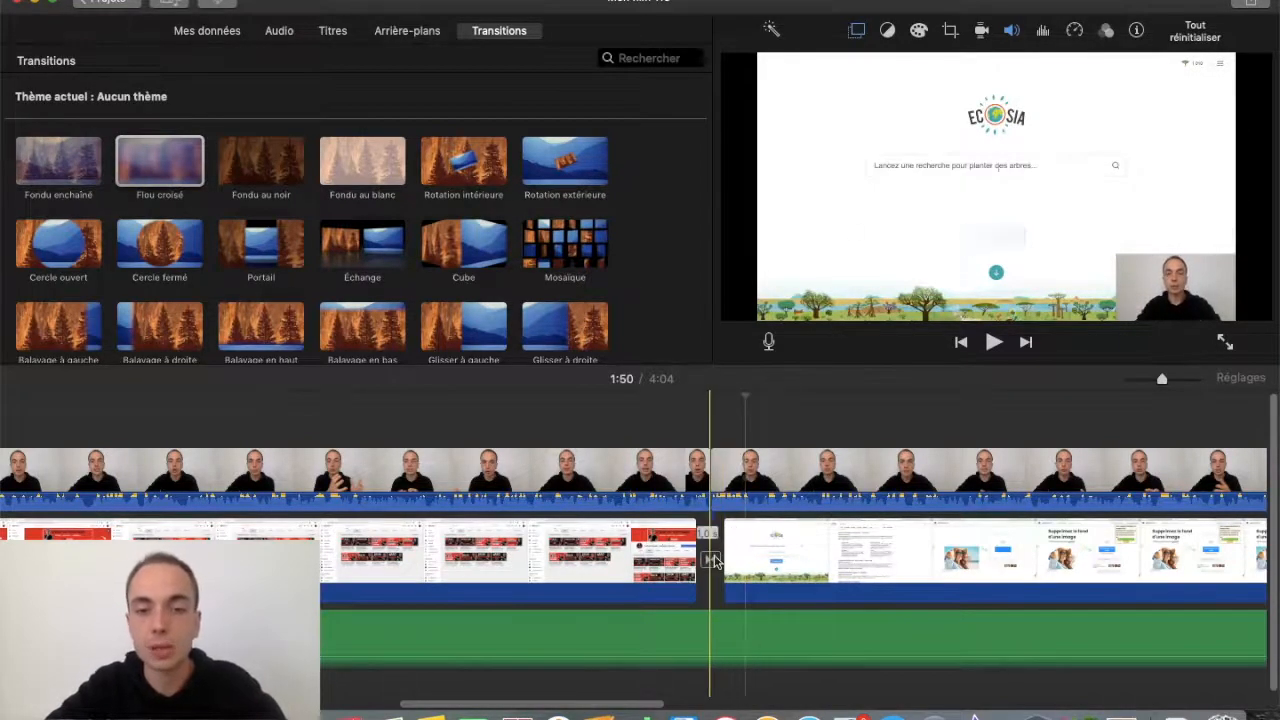
pyautogui.press('Delete')
pyautogui.press('space')
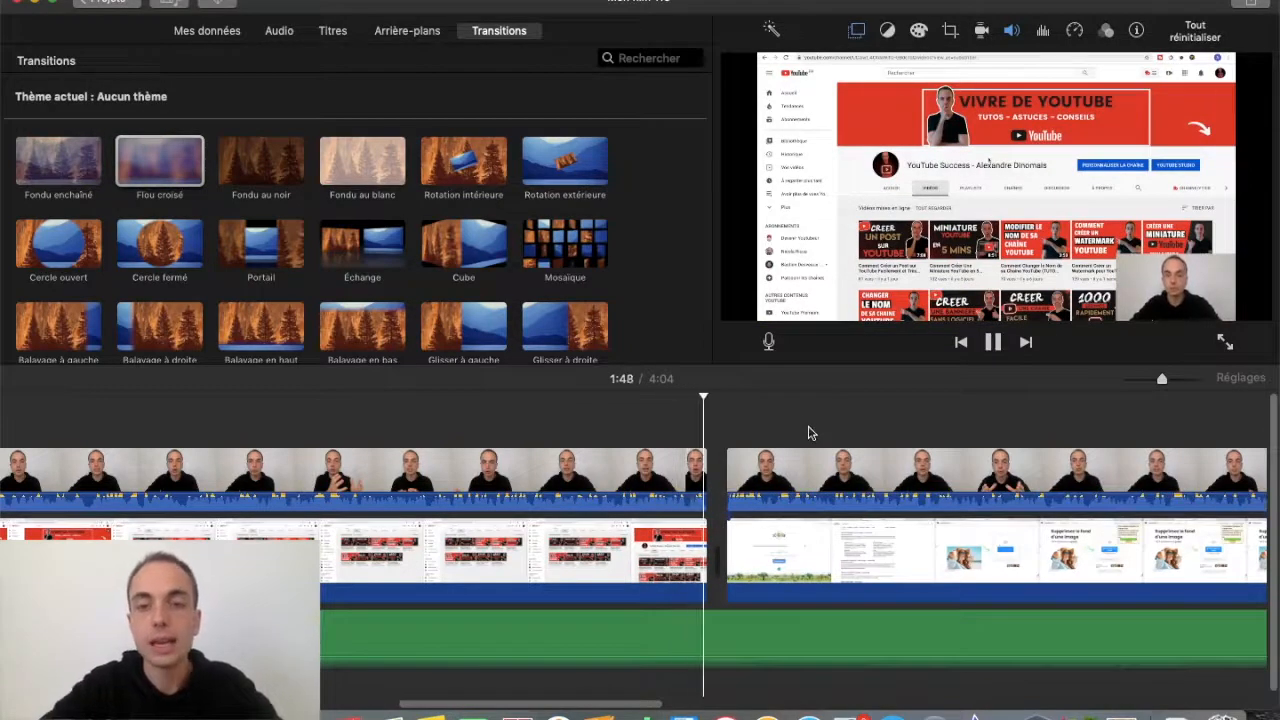
pyautogui.press('space')
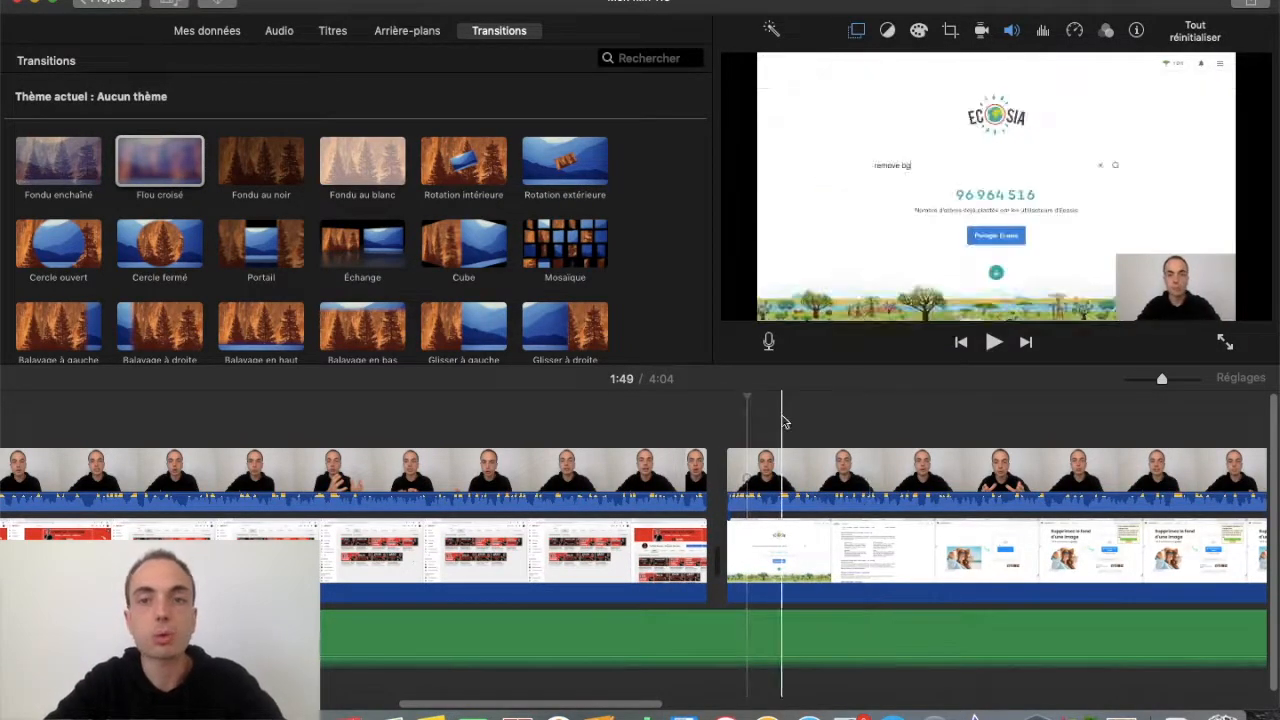
# - Examine the speed, noise reduction, volume, clip information and filter settings of the second picture-in-picture webcam clip
pyautogui.click(1075, 31)
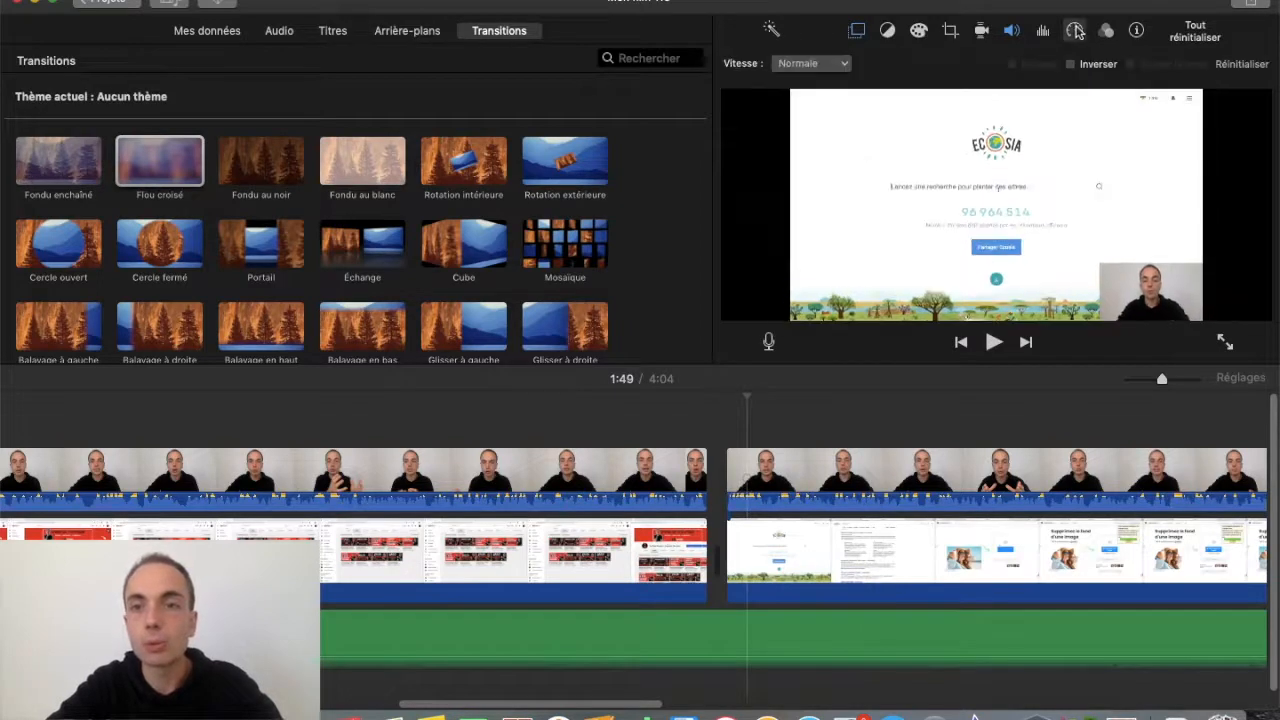
pyautogui.click(786, 475)
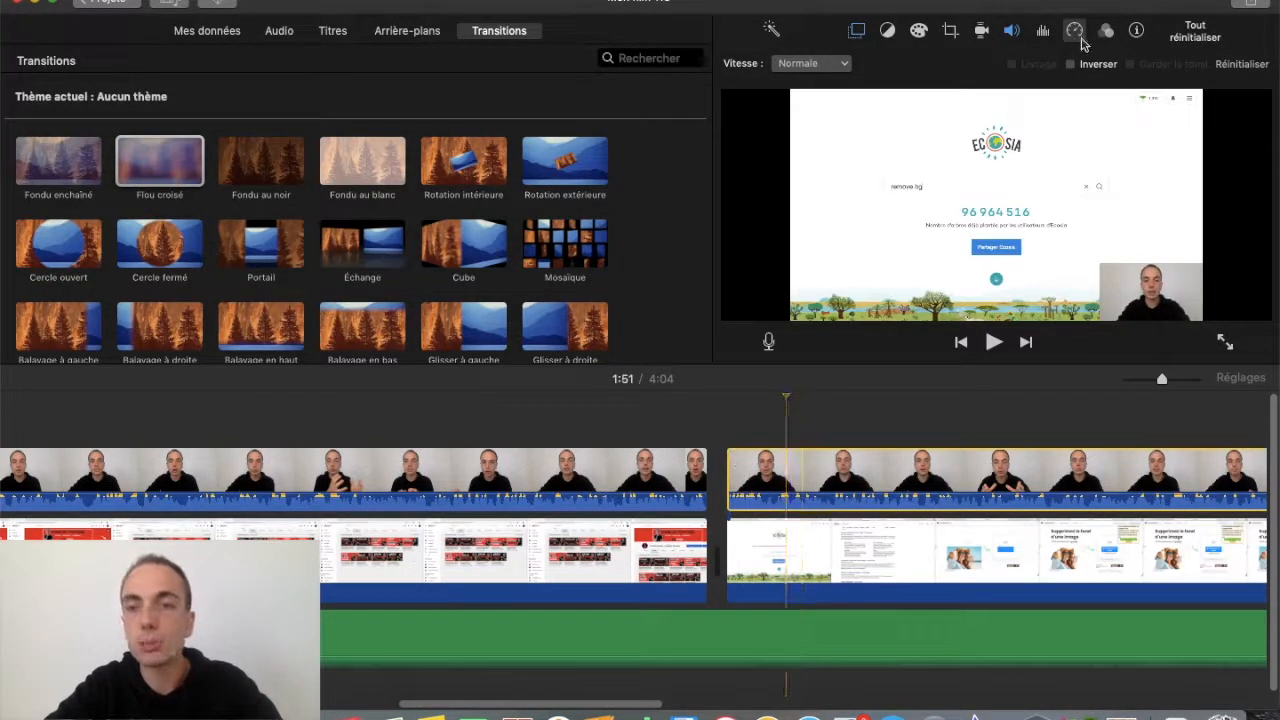
pyautogui.click(838, 63)
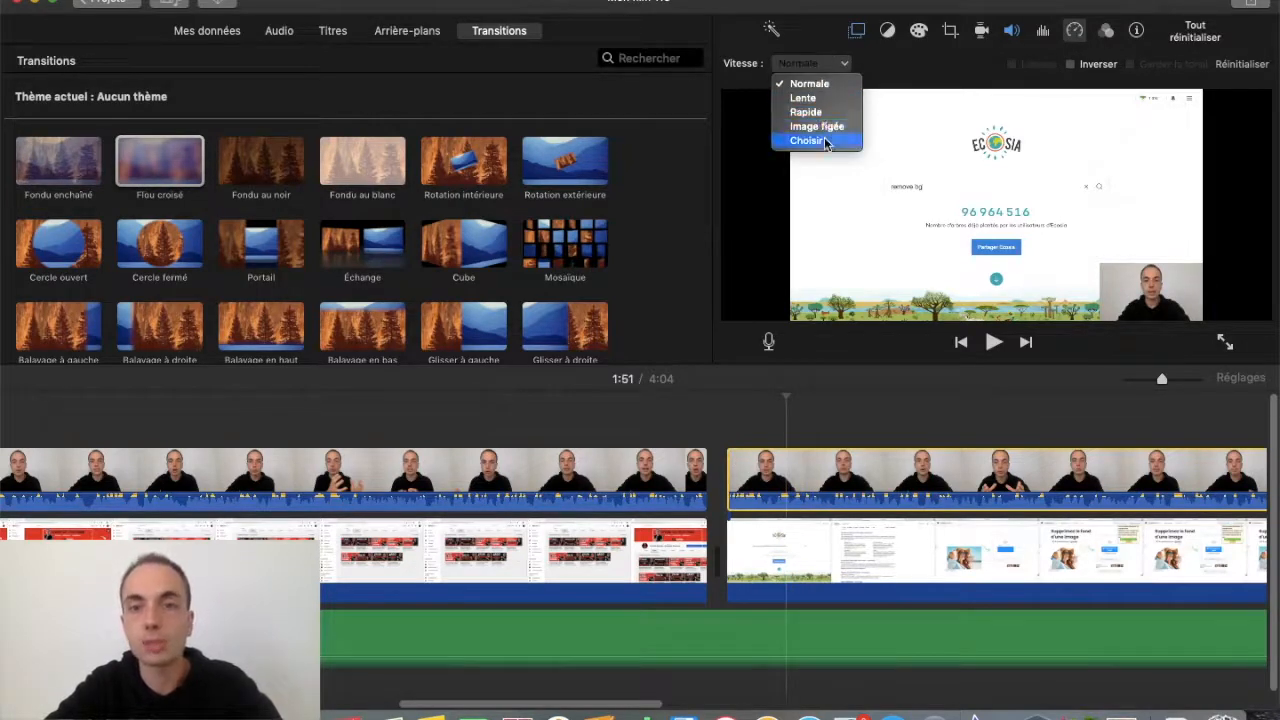
pyautogui.click(826, 63)
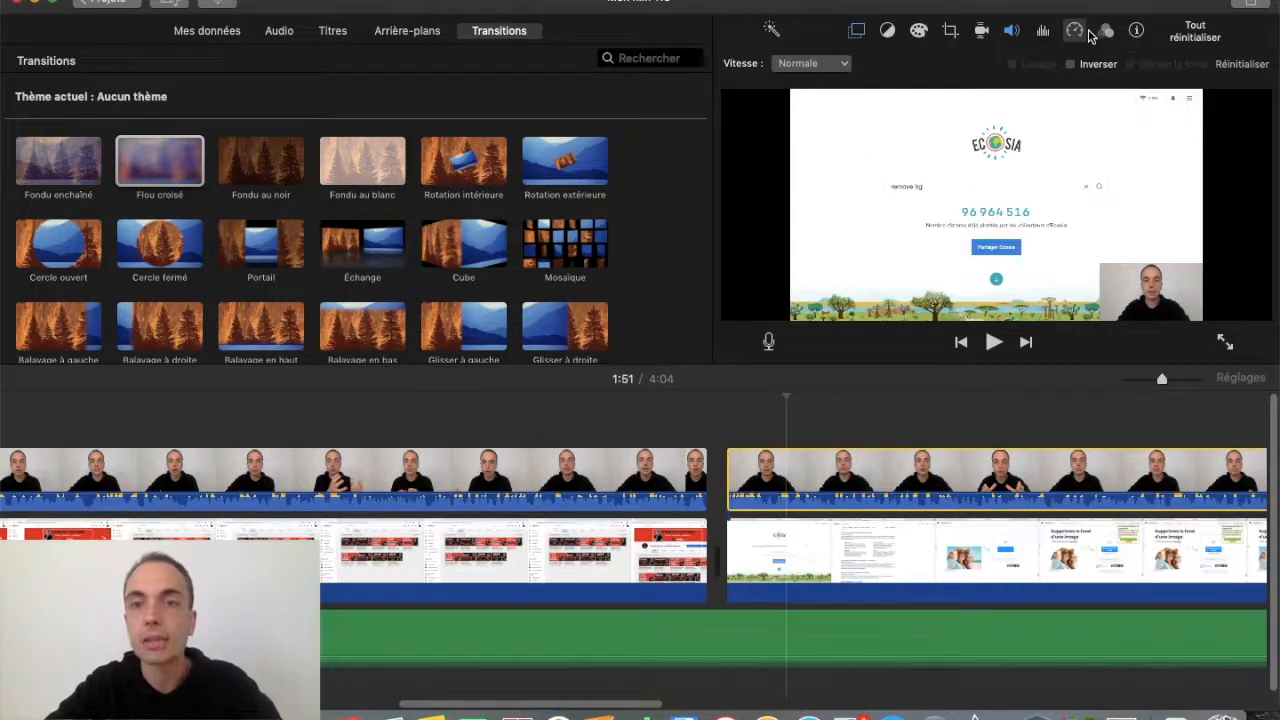
pyautogui.click(1042, 33)
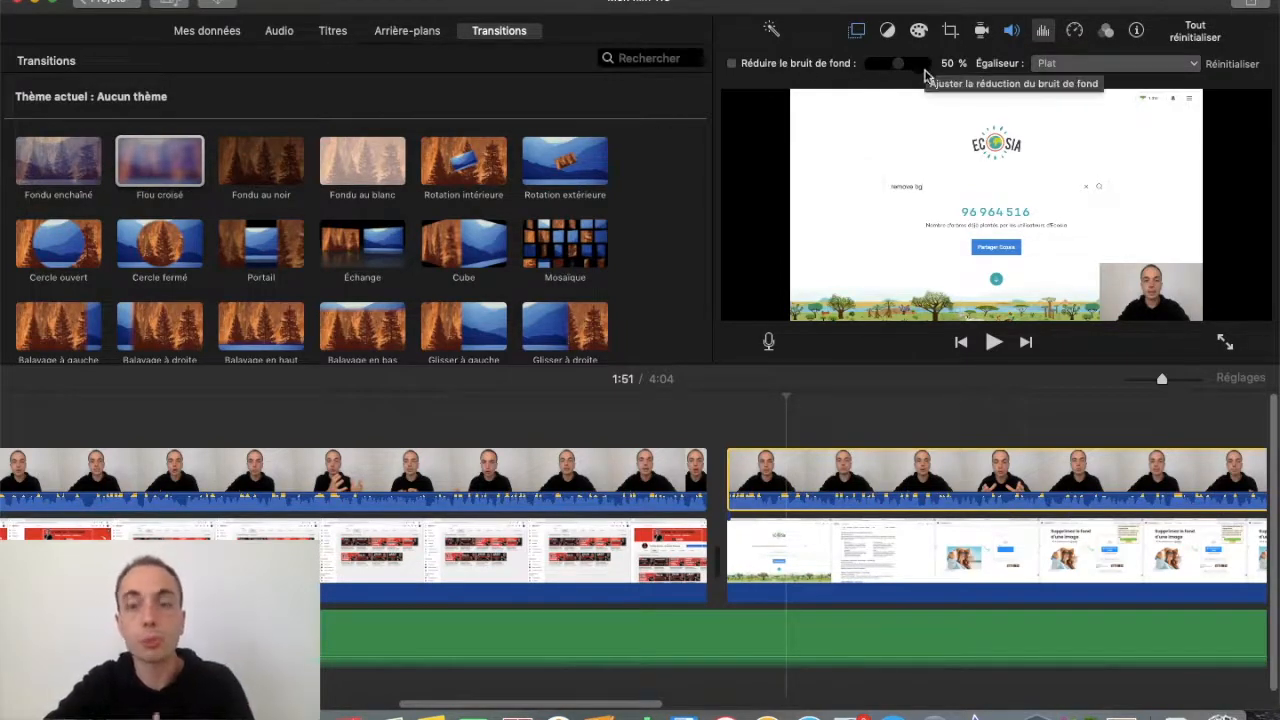
pyautogui.click(1012, 32)
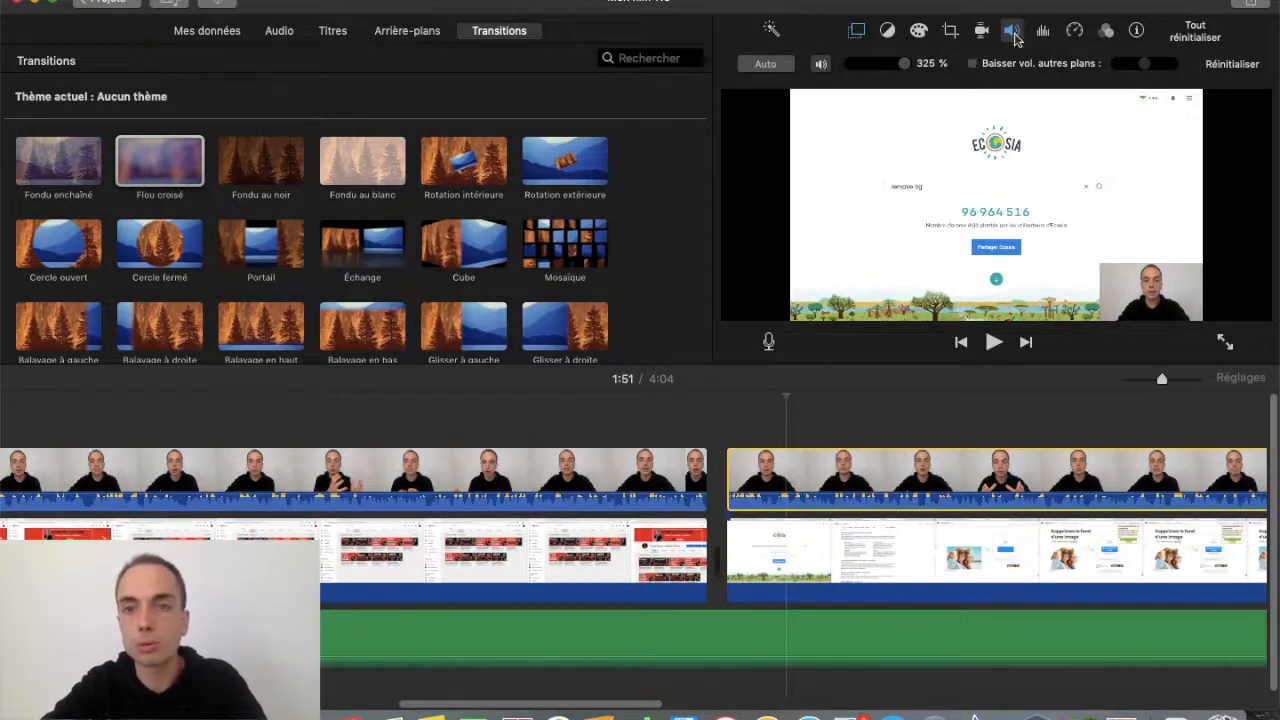
pyautogui.click(1136, 31)
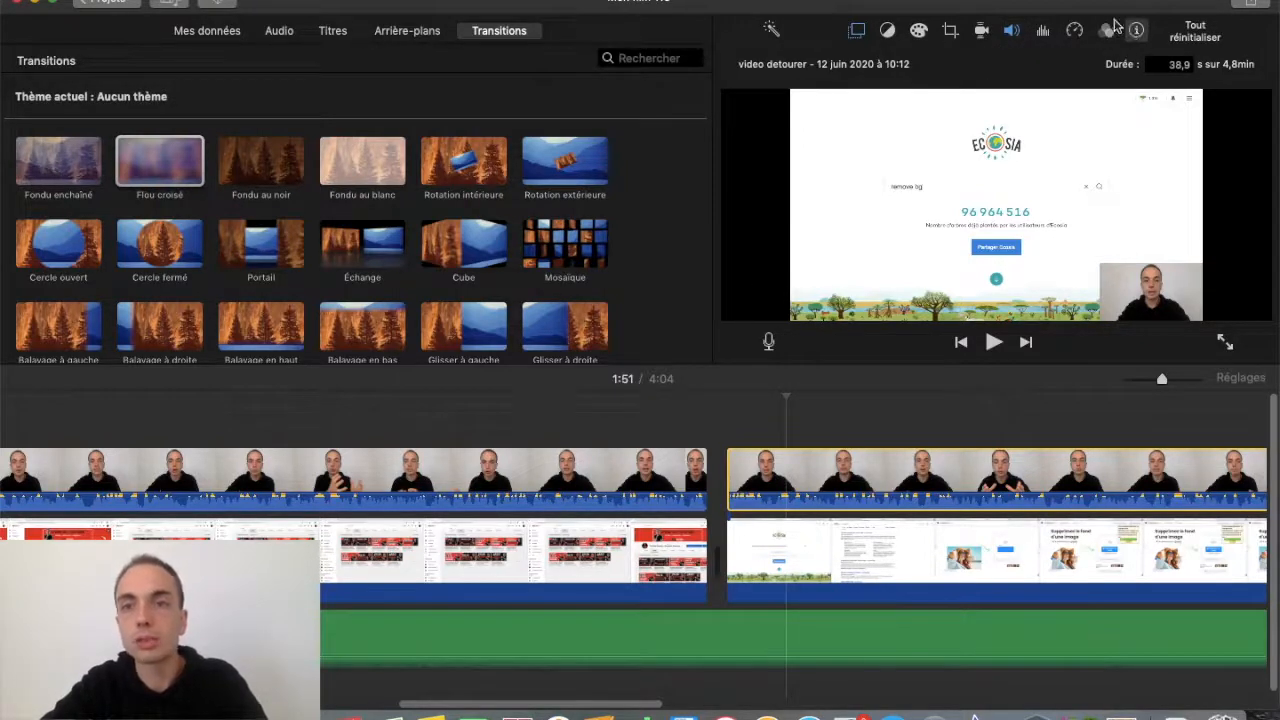
pyautogui.click(1104, 31)
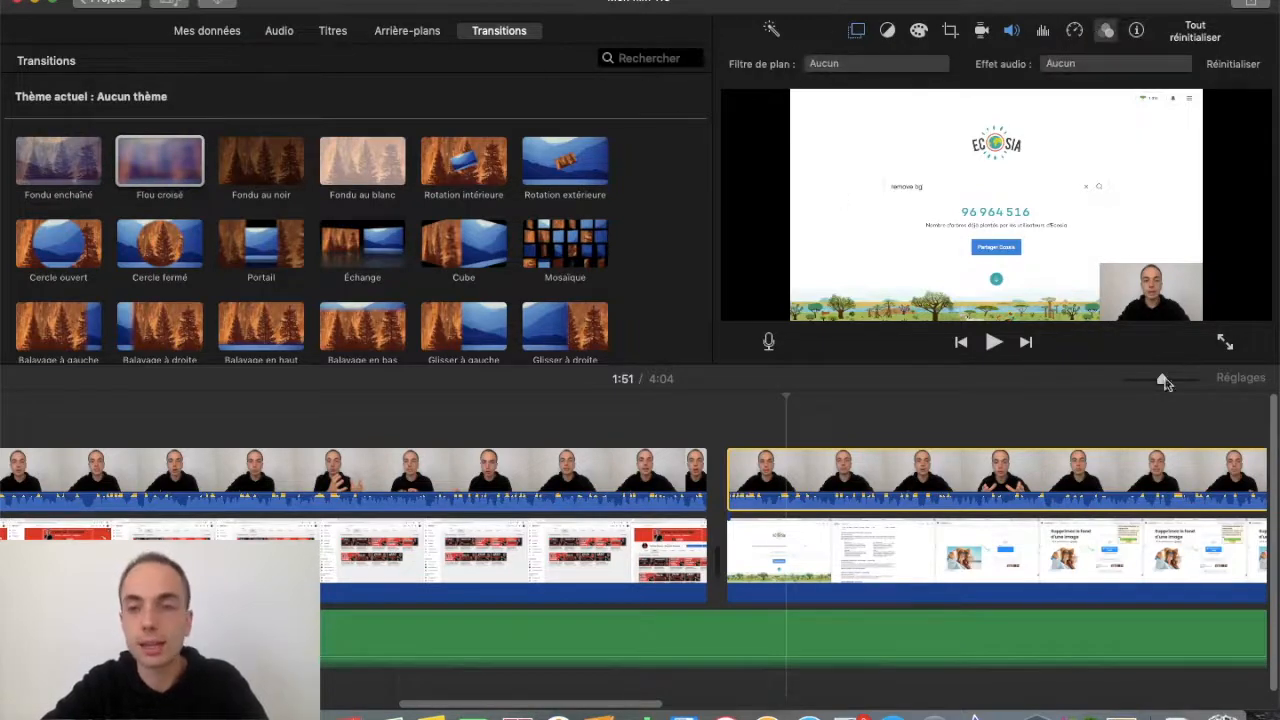
# - Set up a file export of the finished movie and title it "Détourner image"
pyautogui.moveTo(1163, 380); pyautogui.dragTo(1138, 379)
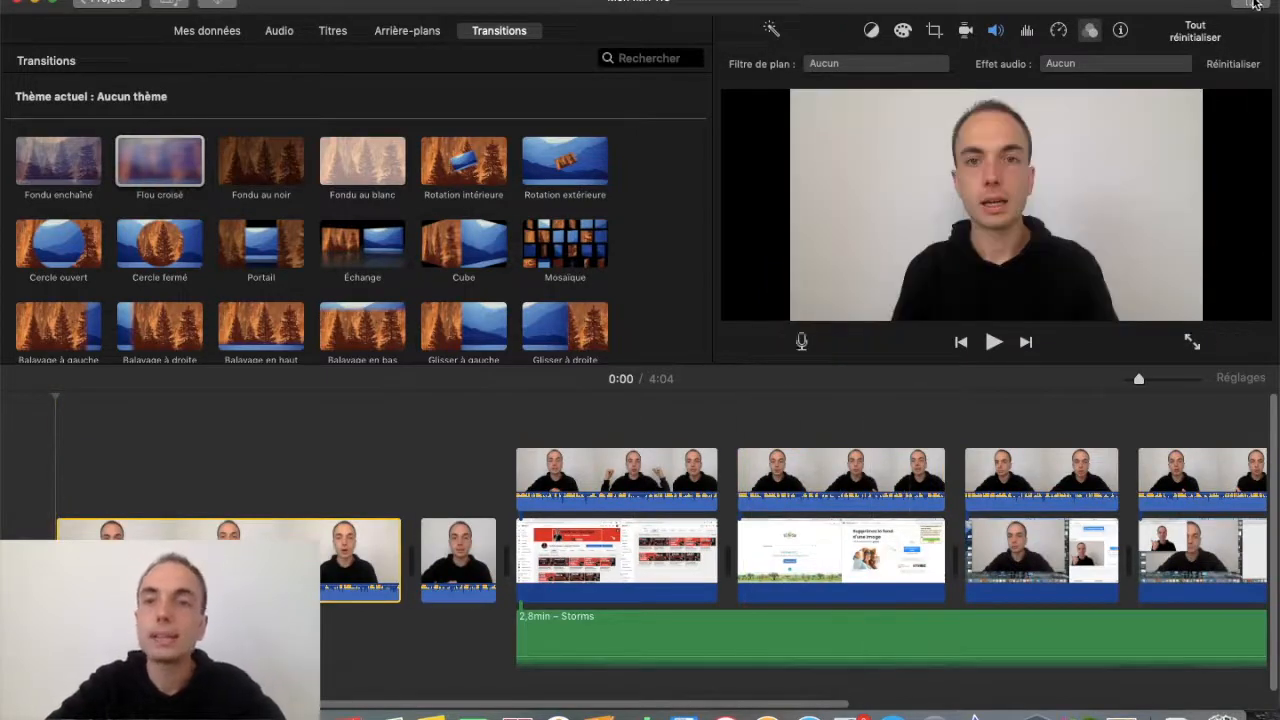
pyautogui.click(1256, 4)
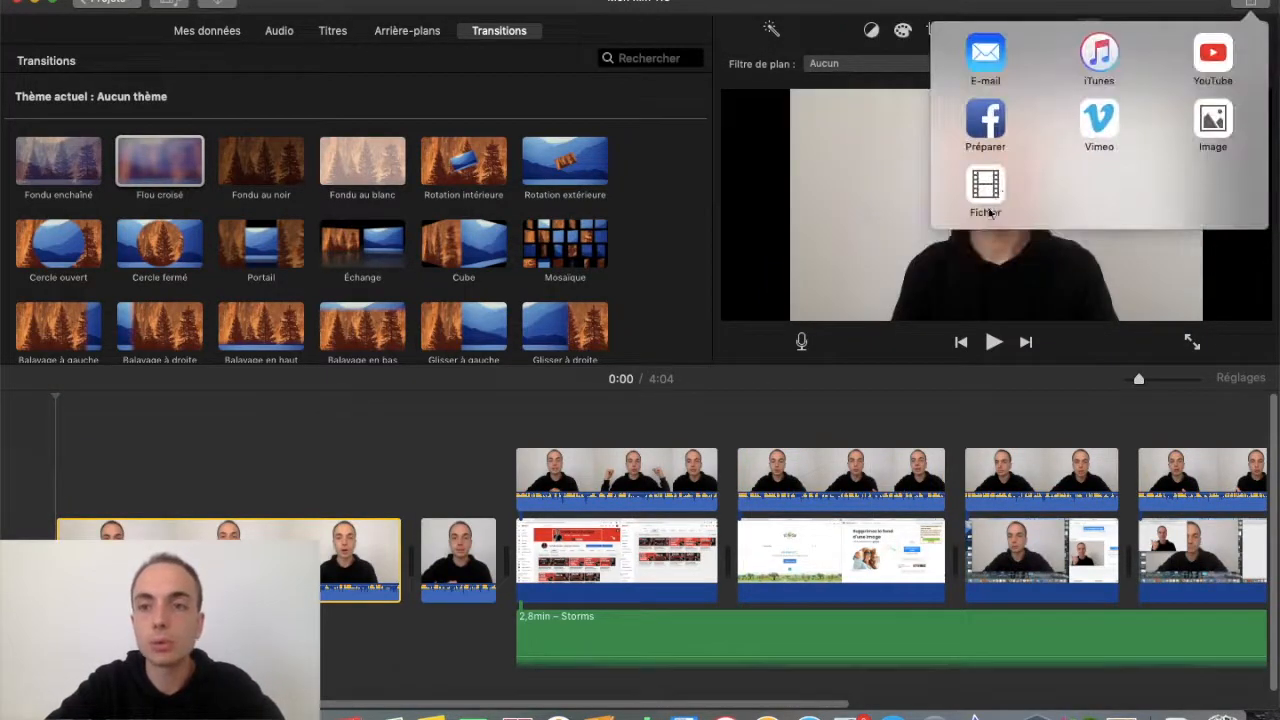
pyautogui.click(997, 193)
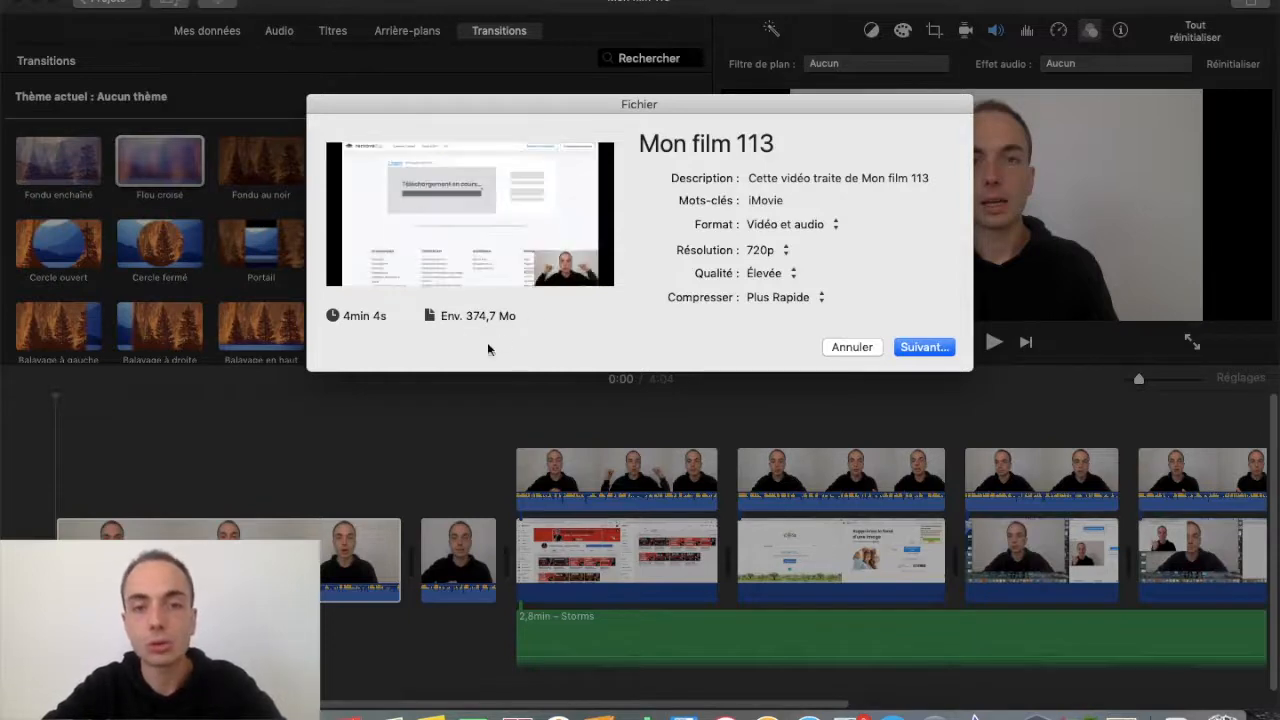
pyautogui.moveTo(776, 144); pyautogui.dragTo(611, 150)
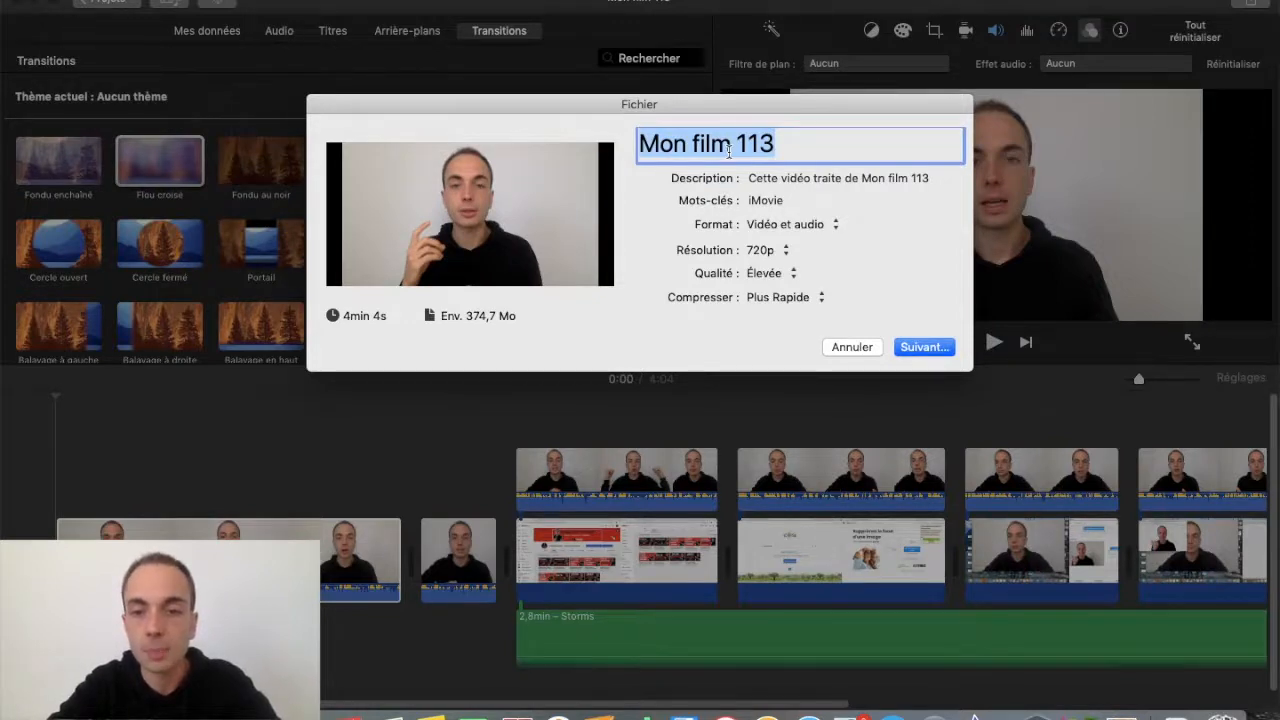
pyautogui.write('Détourner')
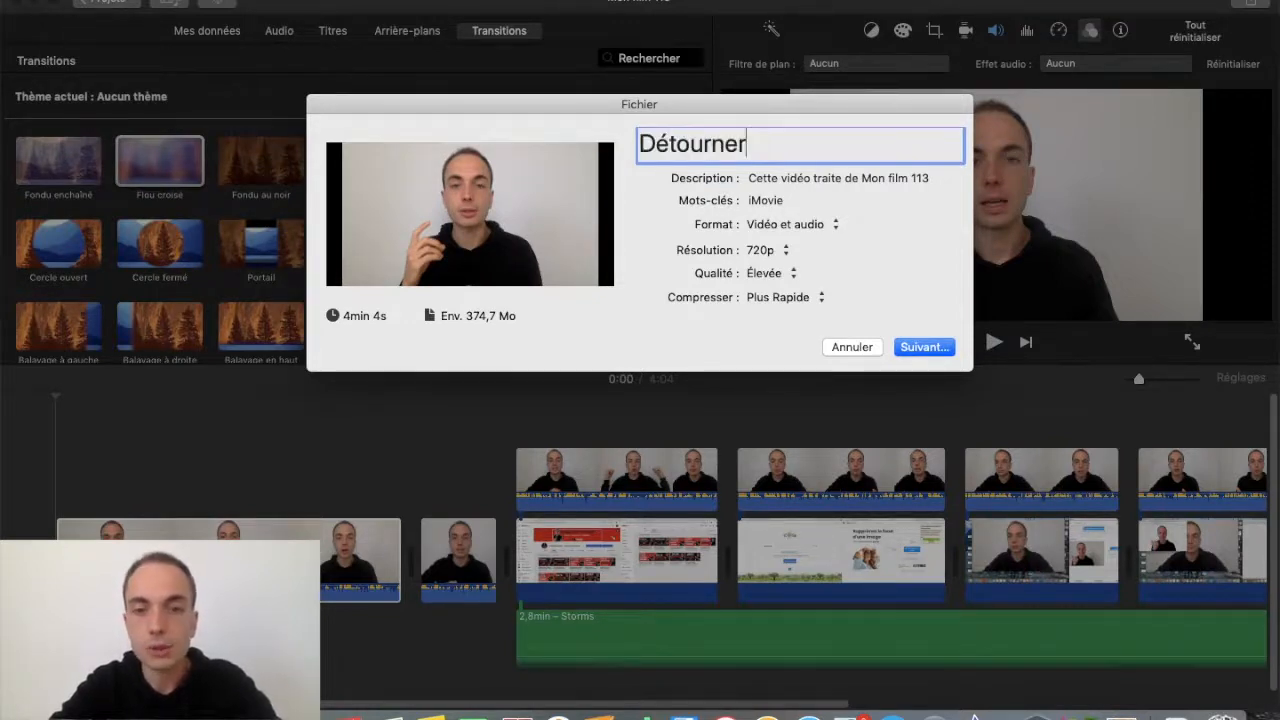
pyautogui.write(' image')
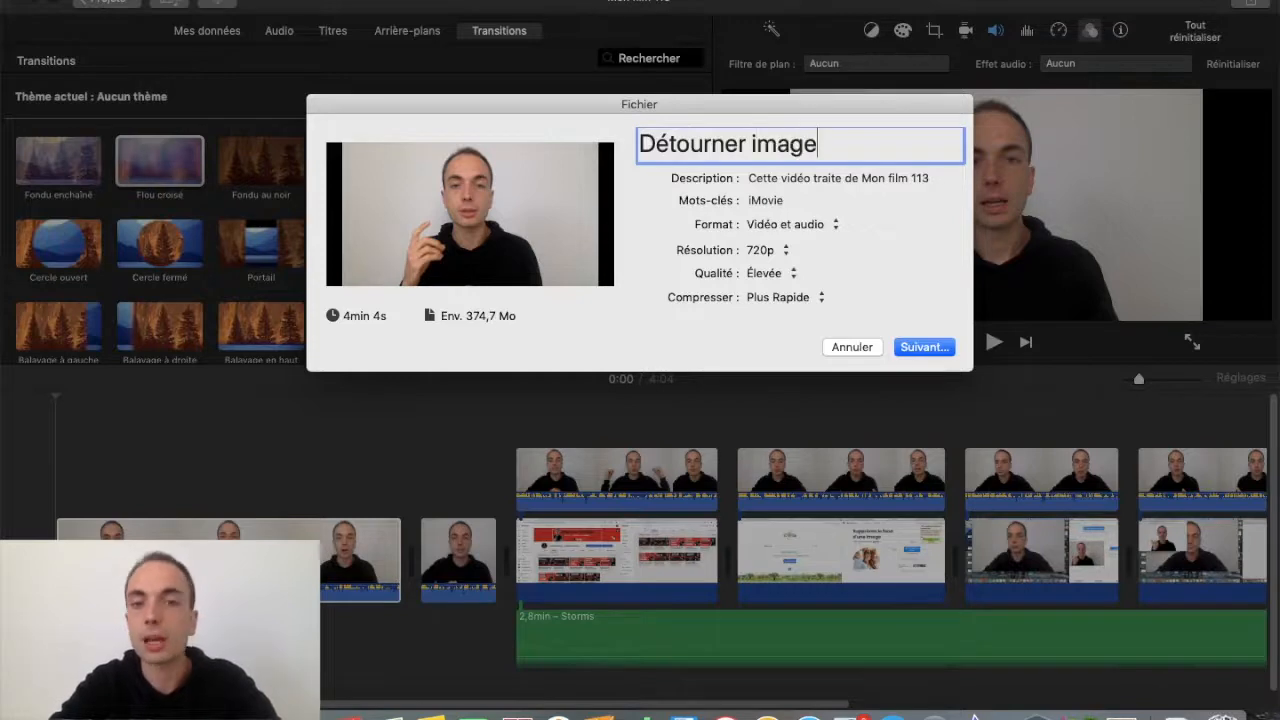